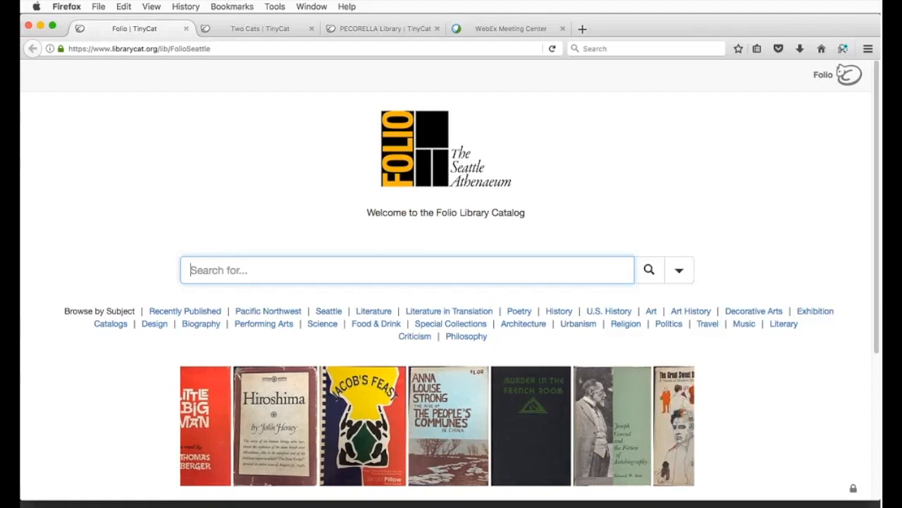
Step: Browse the Folio catalog home page and highlight its welcome line under the logo
{"action": "left_click", "coordinate": [701, 189]}
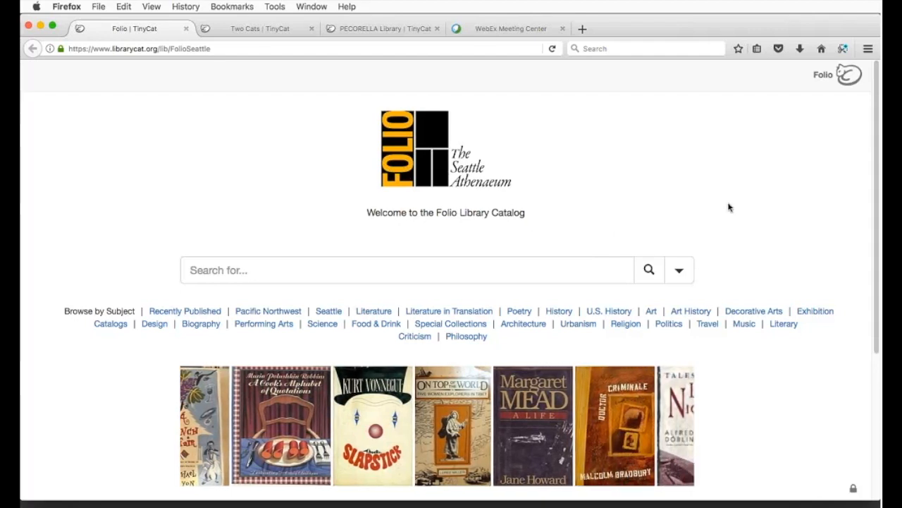
{"action": "scroll", "coordinate": [730, 207], "scroll_direction": "down", "scroll_amount": 3}
{"action": "scroll", "coordinate": [730, 207], "scroll_direction": "down", "scroll_amount": 3}
{"action": "scroll", "coordinate": [731, 205], "scroll_direction": "up", "scroll_amount": 6}
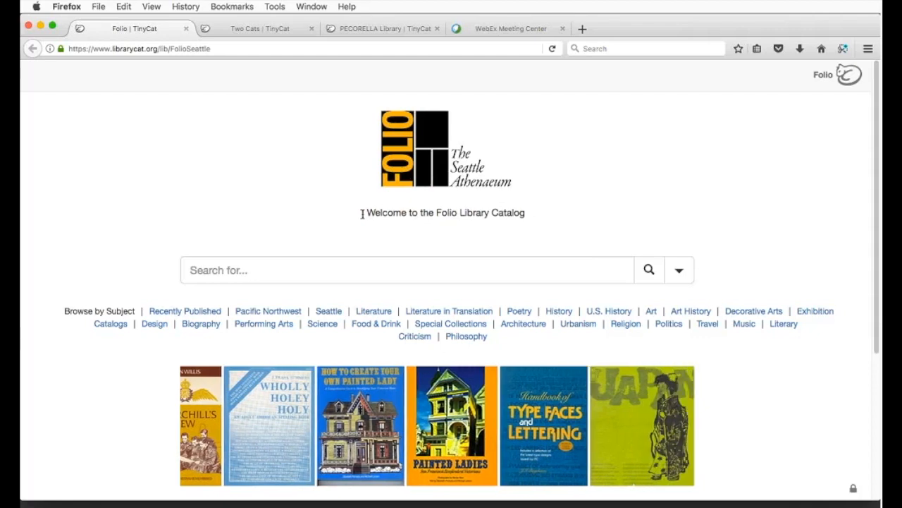
{"action": "left_click_drag", "start_coordinate": [363, 214], "coordinate": [528, 209]}
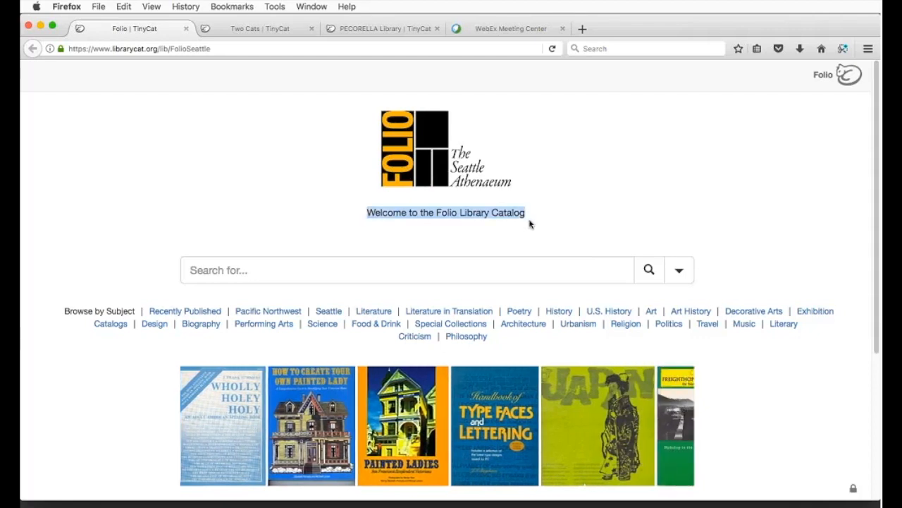
{"action": "left_click", "coordinate": [530, 263]}
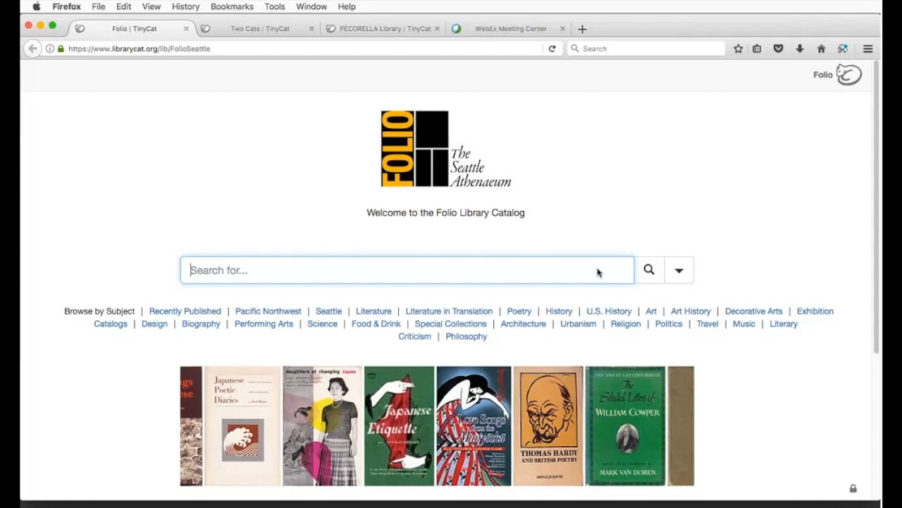
{"action": "scroll", "coordinate": [596, 270], "scroll_direction": "down", "scroll_amount": 2}
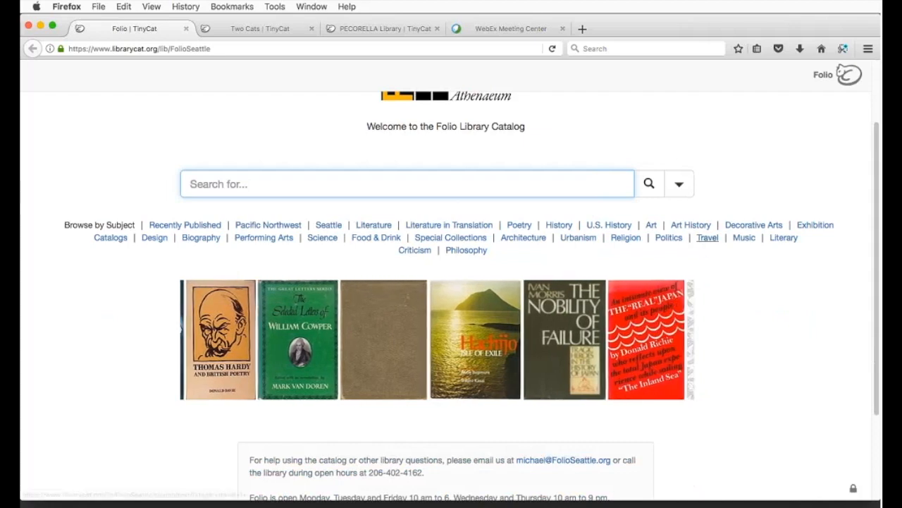
{"action": "scroll", "coordinate": [672, 448], "scroll_direction": "down", "scroll_amount": 2}
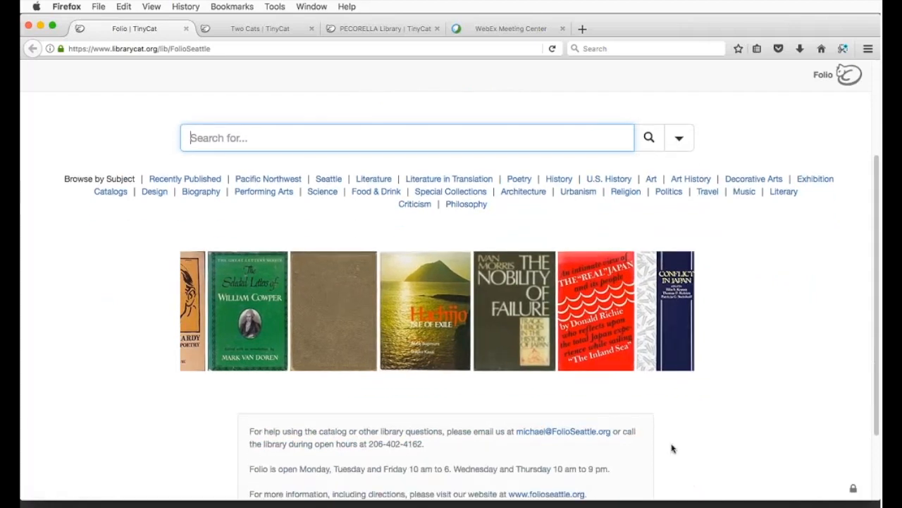
{"action": "scroll", "coordinate": [672, 449], "scroll_direction": "down", "scroll_amount": 3}
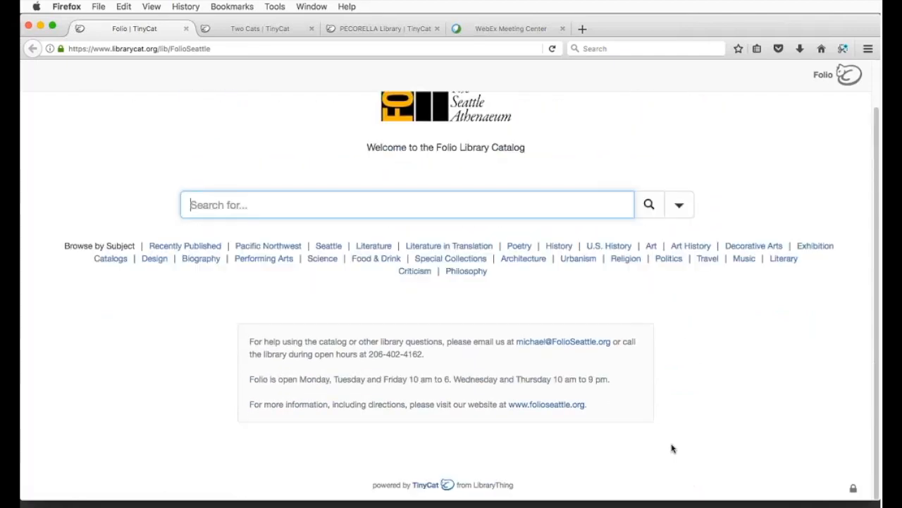
{"action": "scroll", "coordinate": [672, 449], "scroll_direction": "up", "scroll_amount": 1}
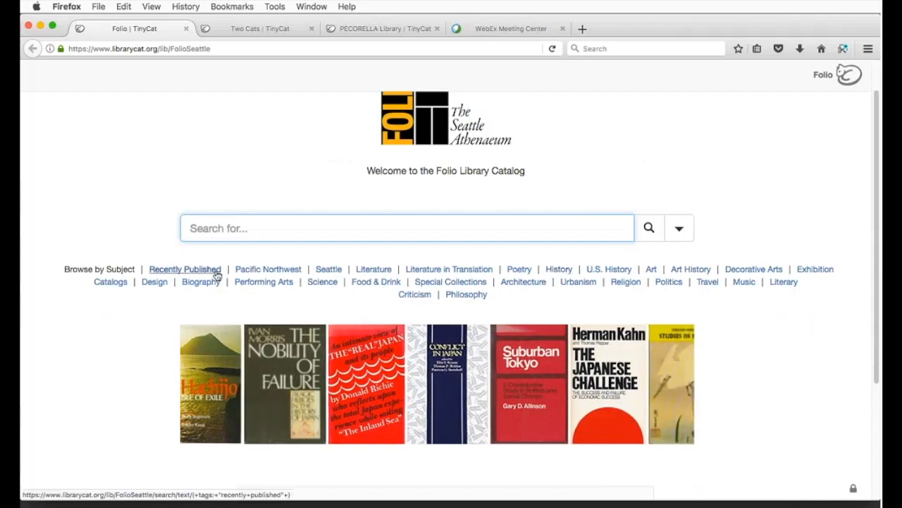
{"action": "scroll", "coordinate": [693, 312], "scroll_direction": "down", "scroll_amount": 4}
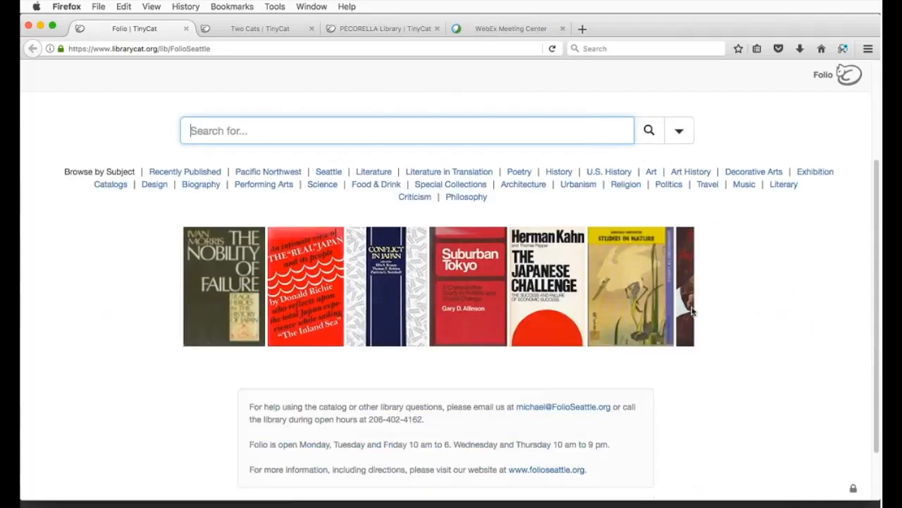
{"action": "scroll", "coordinate": [669, 323], "scroll_direction": "down", "scroll_amount": 3}
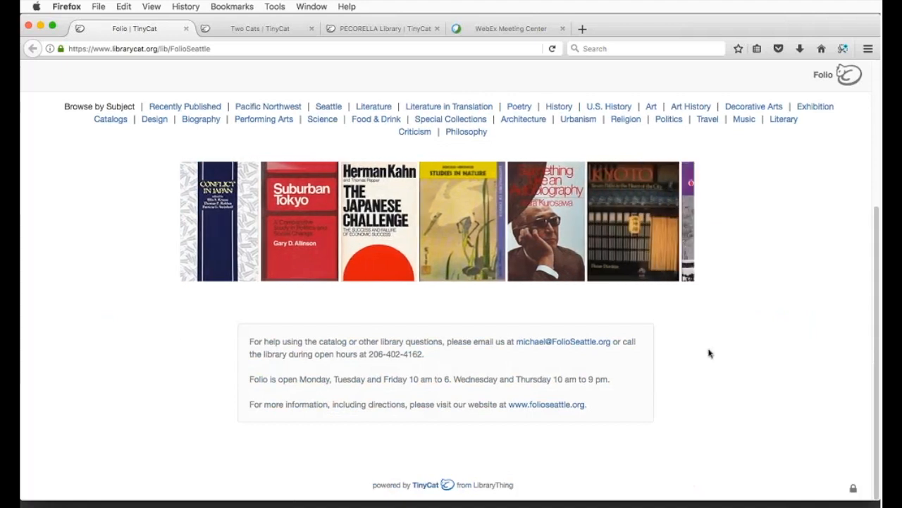
{"action": "scroll", "coordinate": [729, 362], "scroll_direction": "up", "scroll_amount": 3}
{"action": "scroll", "coordinate": [729, 362], "scroll_direction": "up", "scroll_amount": 3}
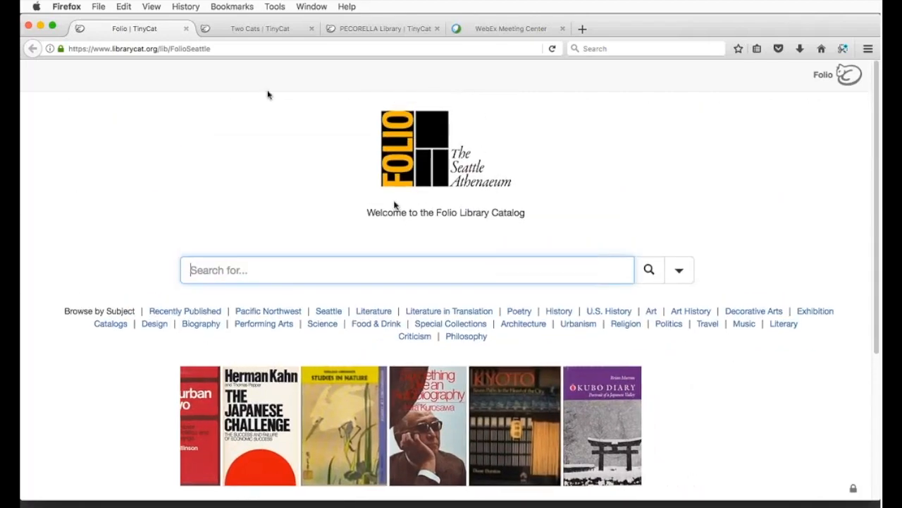
Step: Search the Two Cats Library for 'science' (41 results) and close the Folio catalog
{"action": "left_click", "coordinate": [260, 29]}
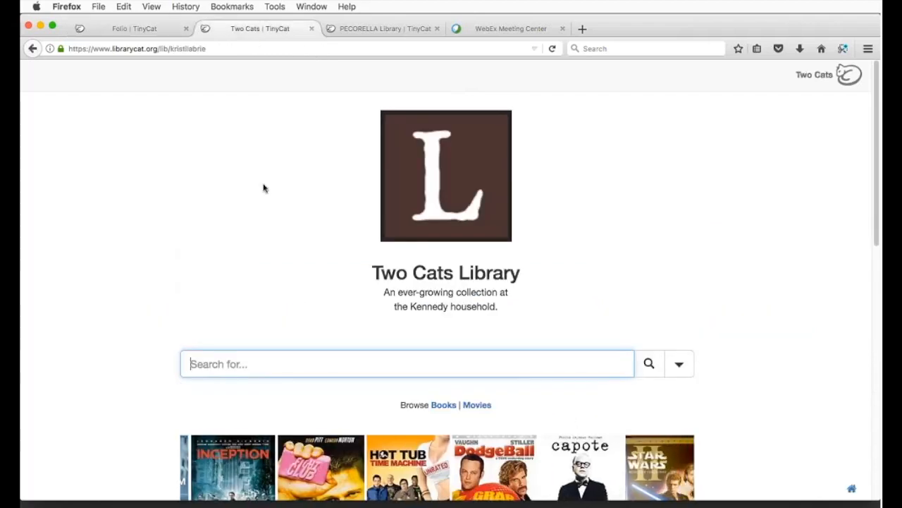
{"action": "scroll", "coordinate": [268, 211], "scroll_direction": "down", "scroll_amount": 3}
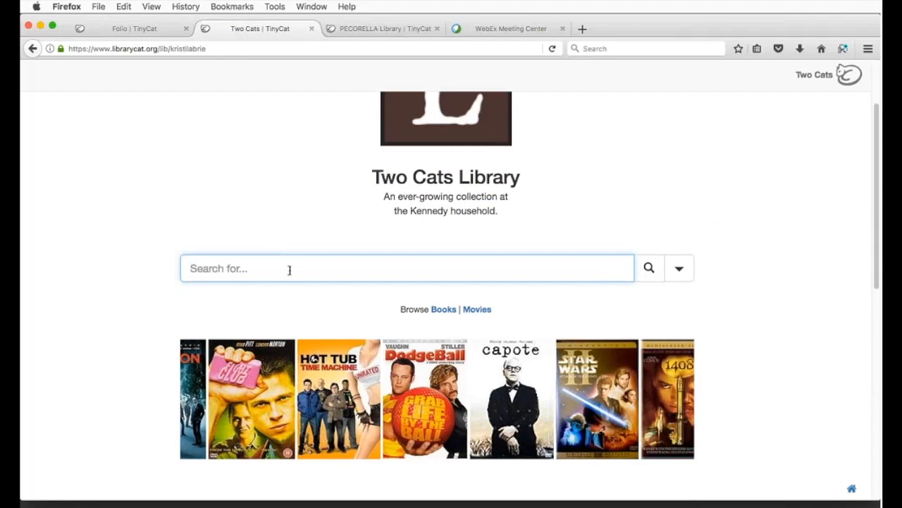
{"action": "type", "text": "science"}
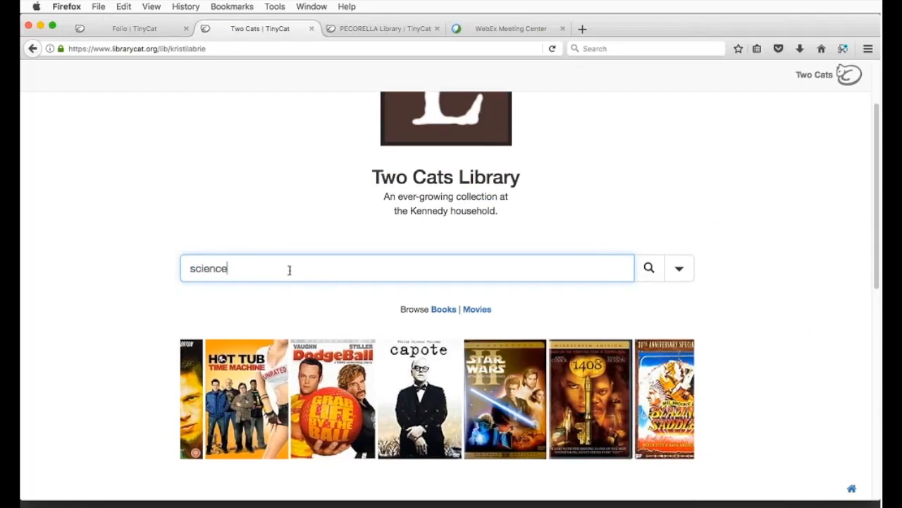
{"action": "key", "text": "Return"}
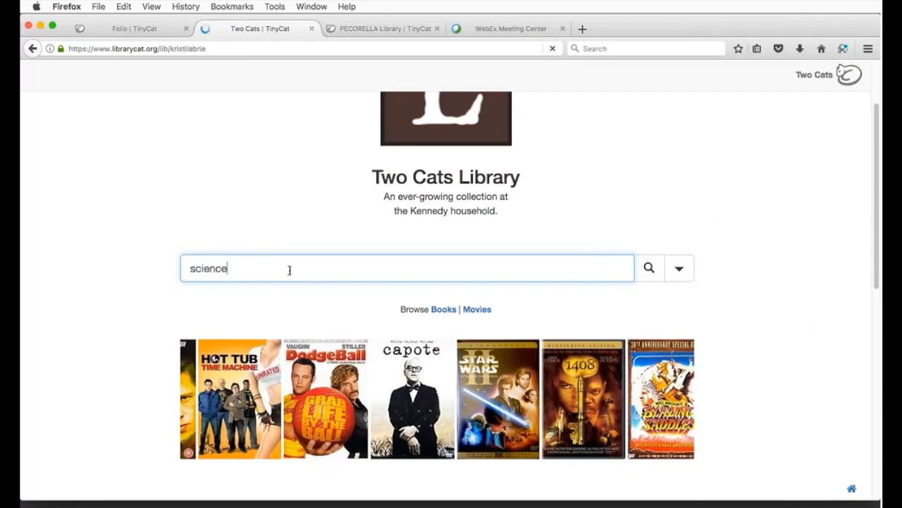
{"action": "left_click", "coordinate": [188, 28]}
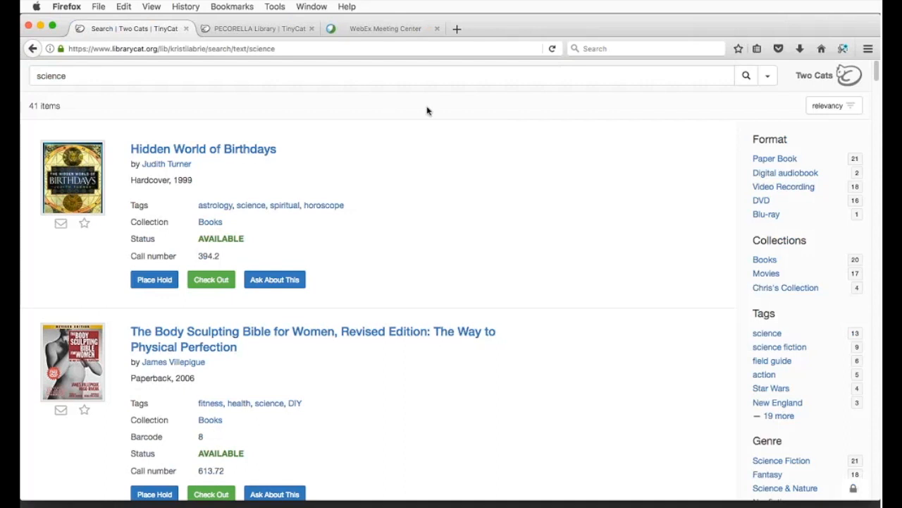
Step: Sort the 41 science results by popularity so Chamber of Secrets, Book 2 leads
{"action": "left_click", "coordinate": [848, 113]}
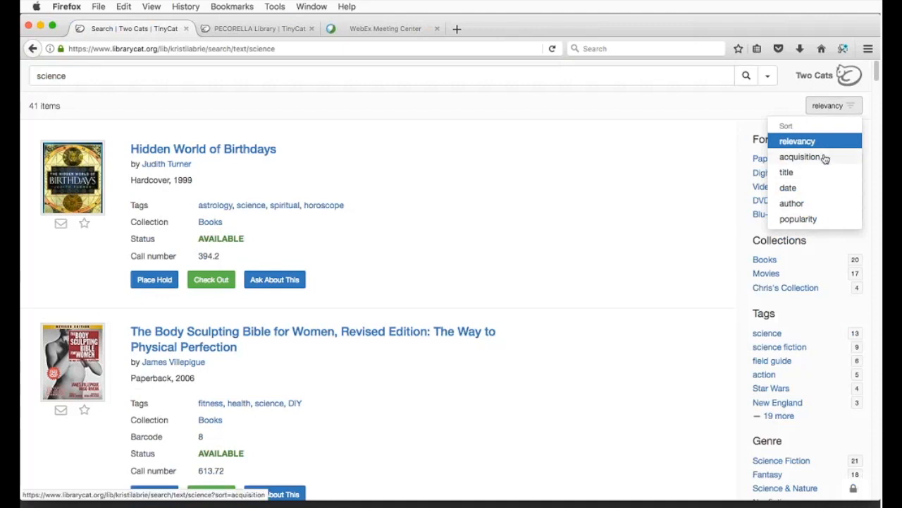
{"action": "left_click", "coordinate": [815, 220]}
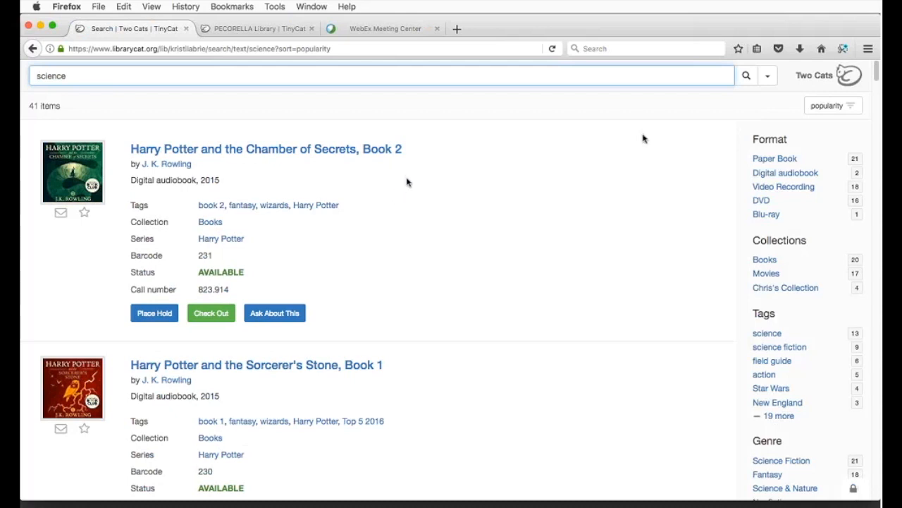
{"action": "left_click", "coordinate": [818, 79], "text": "super"}
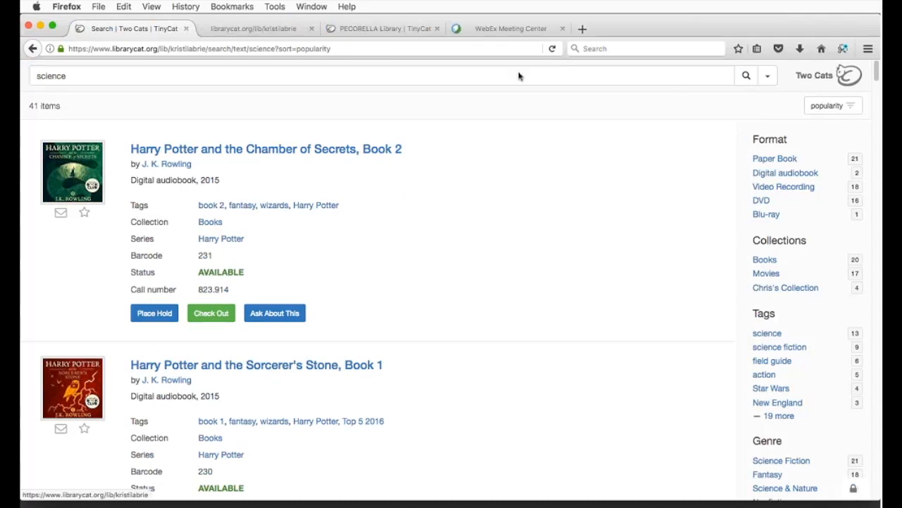
{"action": "left_click", "coordinate": [236, 28]}
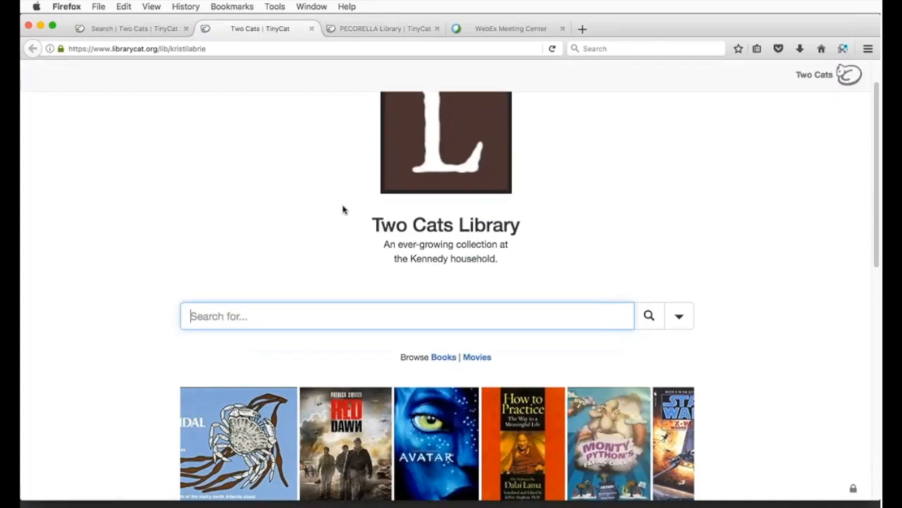
{"action": "scroll", "coordinate": [343, 210], "scroll_direction": "down", "scroll_amount": 2}
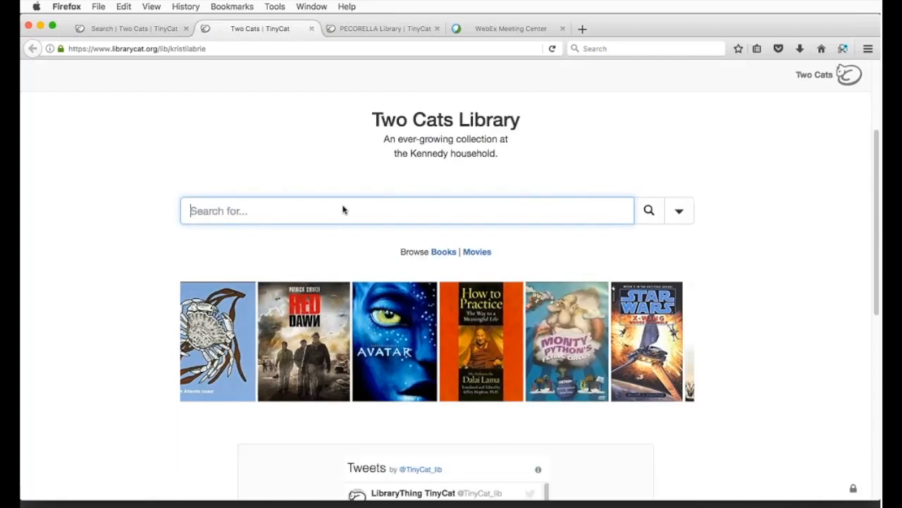
{"action": "scroll", "coordinate": [639, 204], "scroll_direction": "down", "scroll_amount": 2}
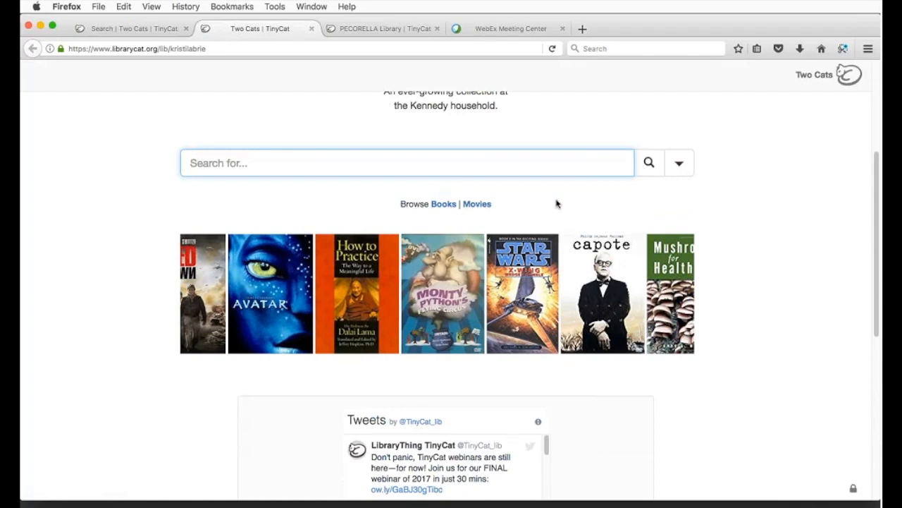
{"action": "key", "text": "super+w"}
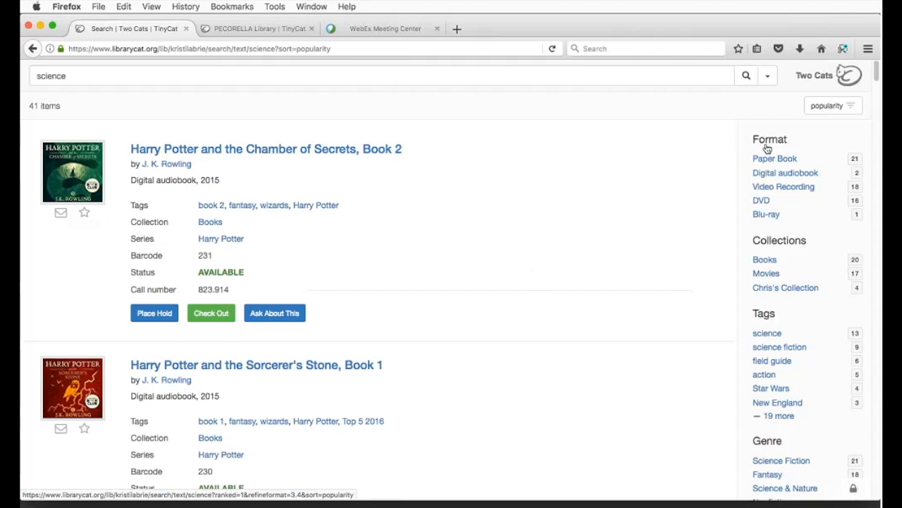
{"action": "scroll", "coordinate": [771, 216], "scroll_direction": "down", "scroll_amount": 3}
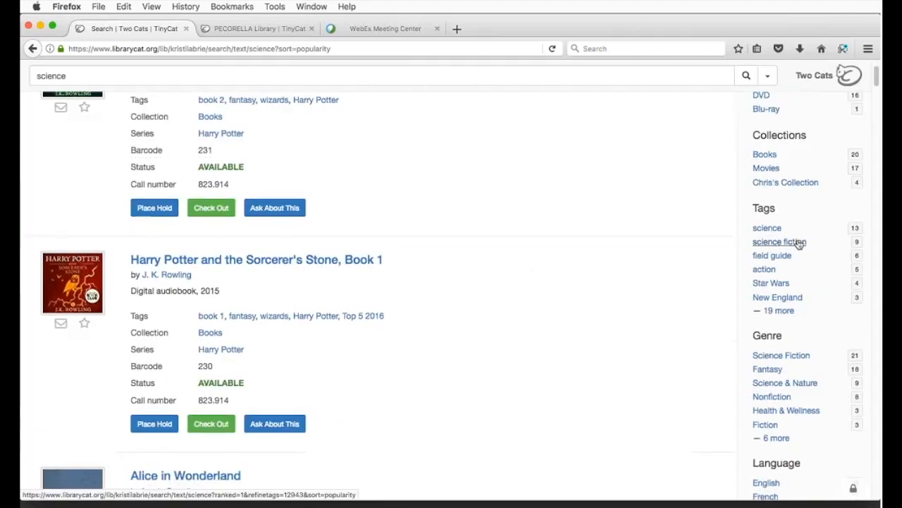
{"action": "scroll", "coordinate": [799, 243], "scroll_direction": "down", "scroll_amount": 3}
{"action": "scroll", "coordinate": [798, 243], "scroll_direction": "down", "scroll_amount": 2}
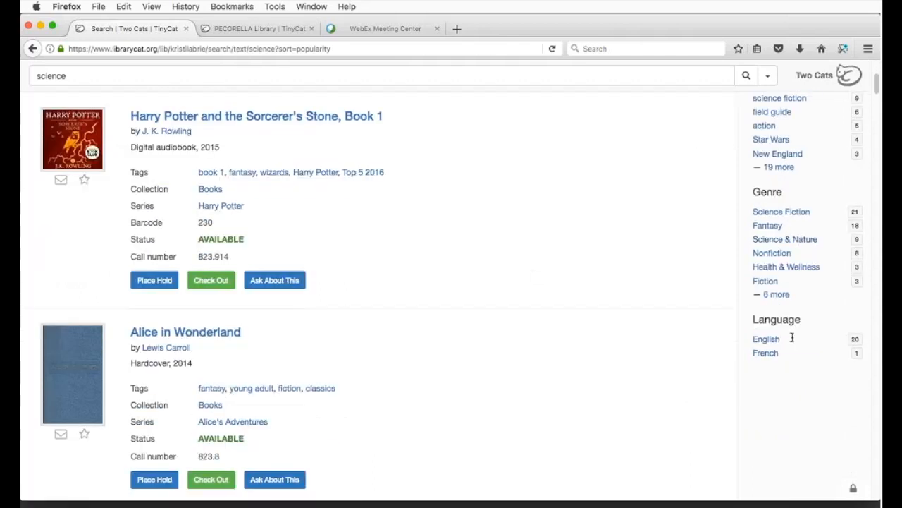
{"action": "scroll", "coordinate": [792, 344], "scroll_direction": "down", "scroll_amount": 2}
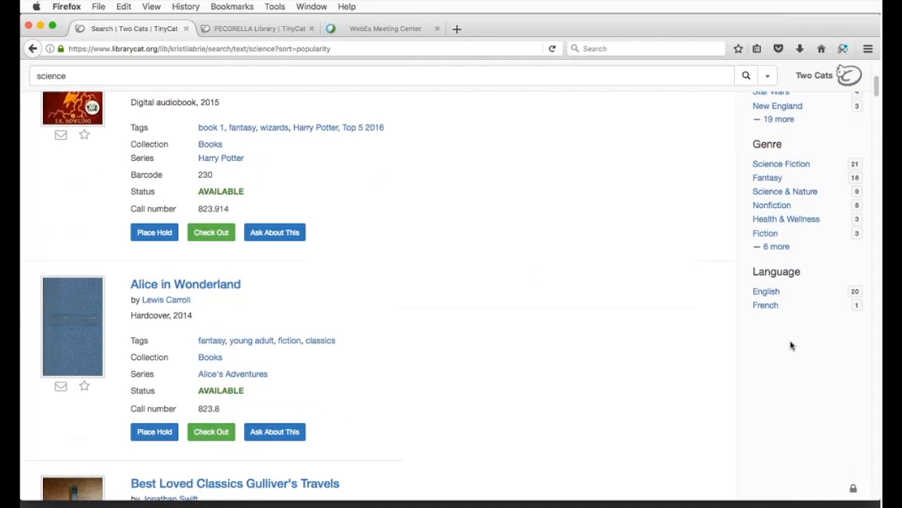
{"action": "scroll", "coordinate": [791, 346], "scroll_direction": "up", "scroll_amount": 5}
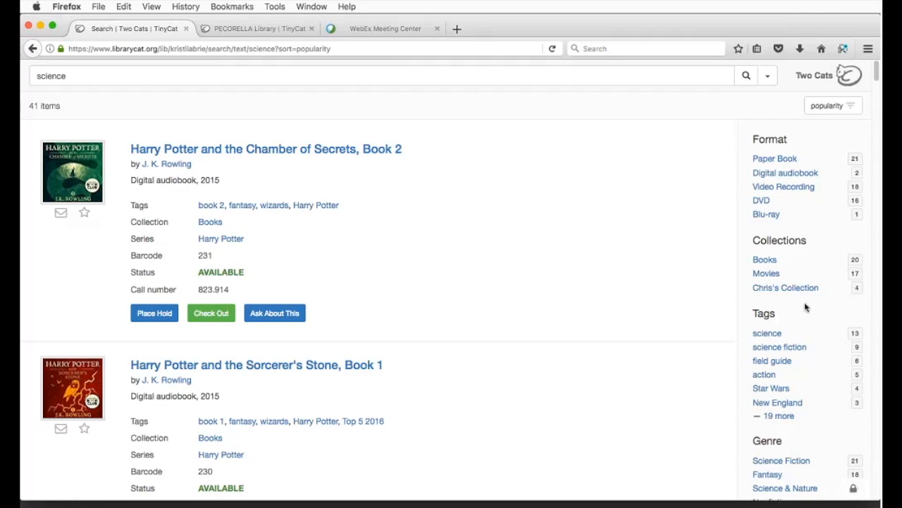
{"action": "scroll", "coordinate": [806, 307], "scroll_direction": "down", "scroll_amount": 3}
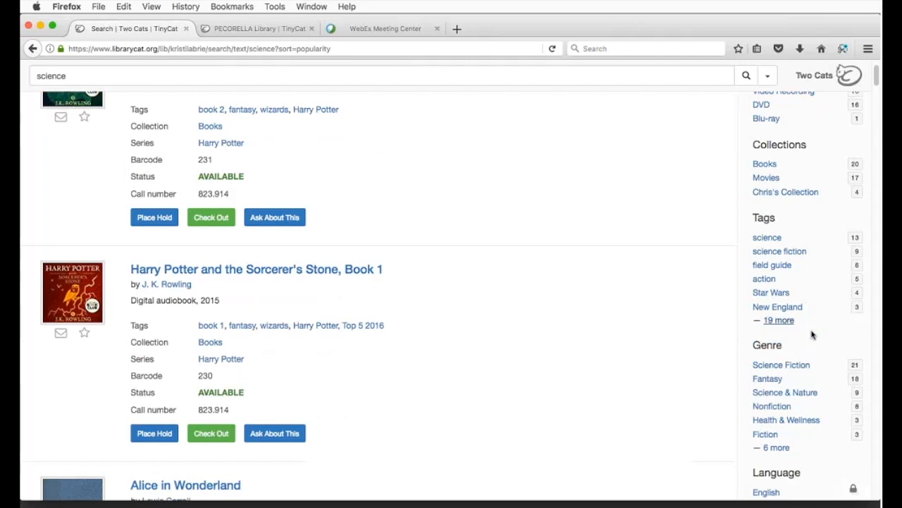
{"action": "scroll", "coordinate": [807, 343], "scroll_direction": "down", "scroll_amount": 3}
{"action": "left_click", "coordinate": [792, 315]}
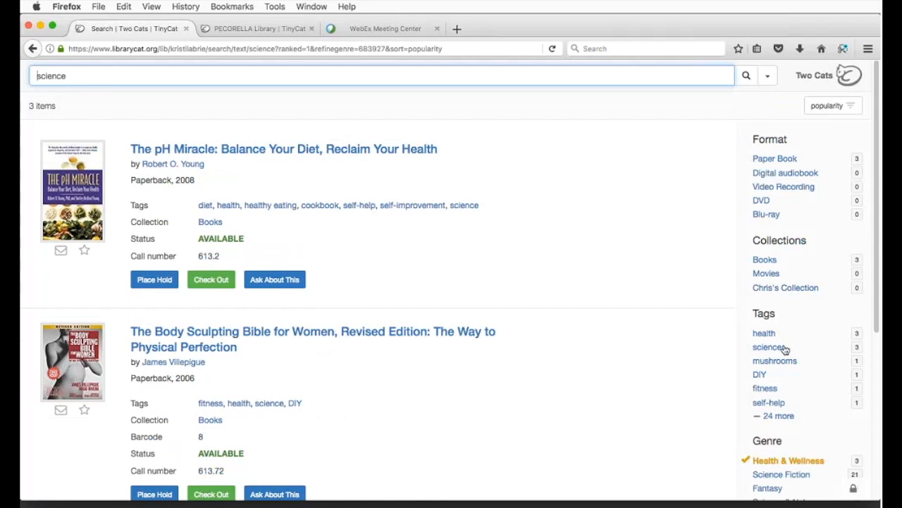
{"action": "left_click", "coordinate": [774, 462]}
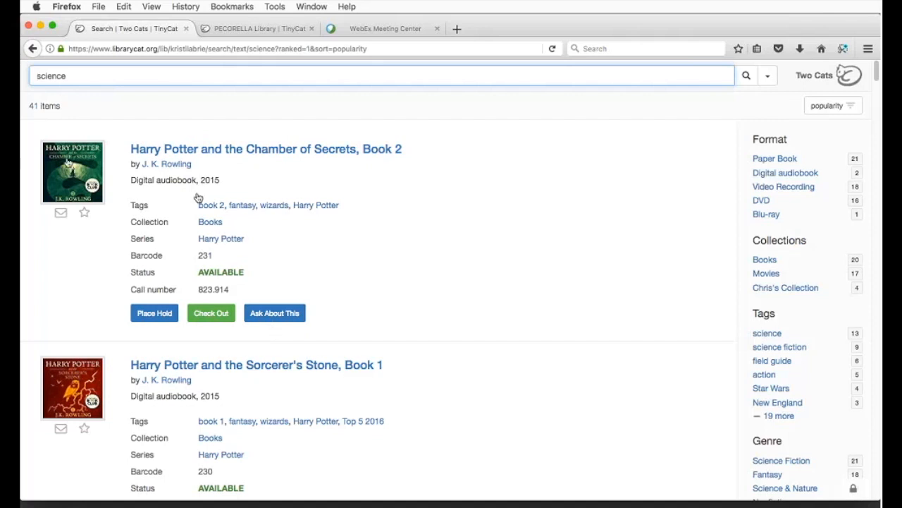
Step: Star Chamber of Secrets, Sorcerer's Stone, Alice in Wonderland, The Prince and The Bone Clocks
{"action": "left_click", "coordinate": [85, 215]}
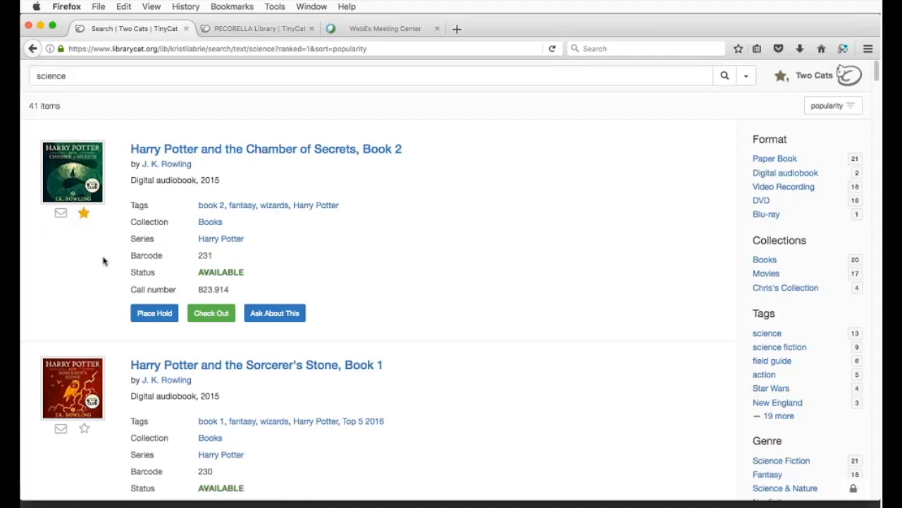
{"action": "scroll", "coordinate": [90, 239], "scroll_direction": "down", "scroll_amount": 2}
{"action": "scroll", "coordinate": [85, 234], "scroll_direction": "down", "scroll_amount": 1}
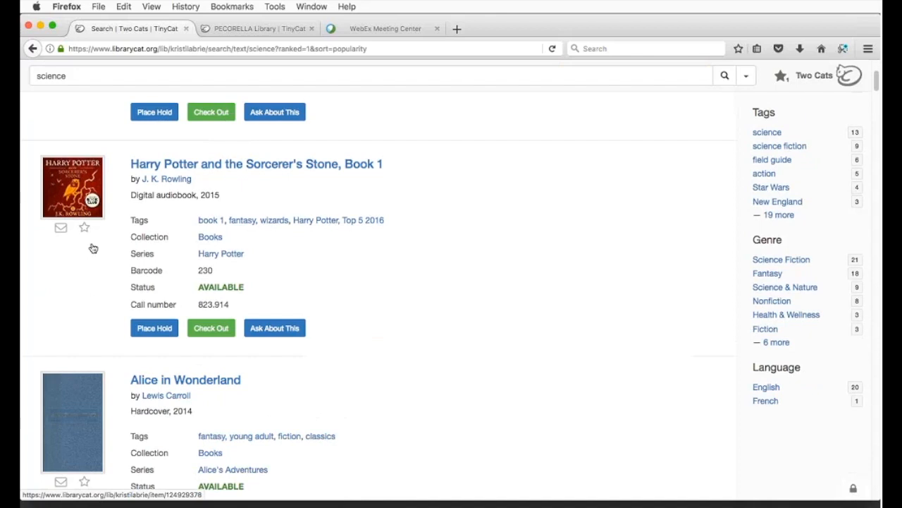
{"action": "left_click", "coordinate": [83, 232]}
{"action": "scroll", "coordinate": [115, 308], "scroll_direction": "down", "scroll_amount": 2}
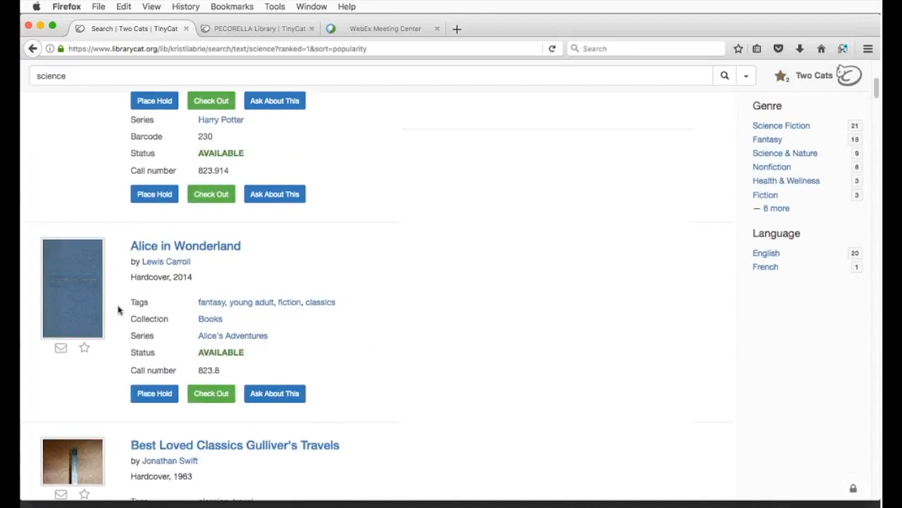
{"action": "scroll", "coordinate": [113, 296], "scroll_direction": "down", "scroll_amount": 2}
{"action": "left_click", "coordinate": [84, 242]}
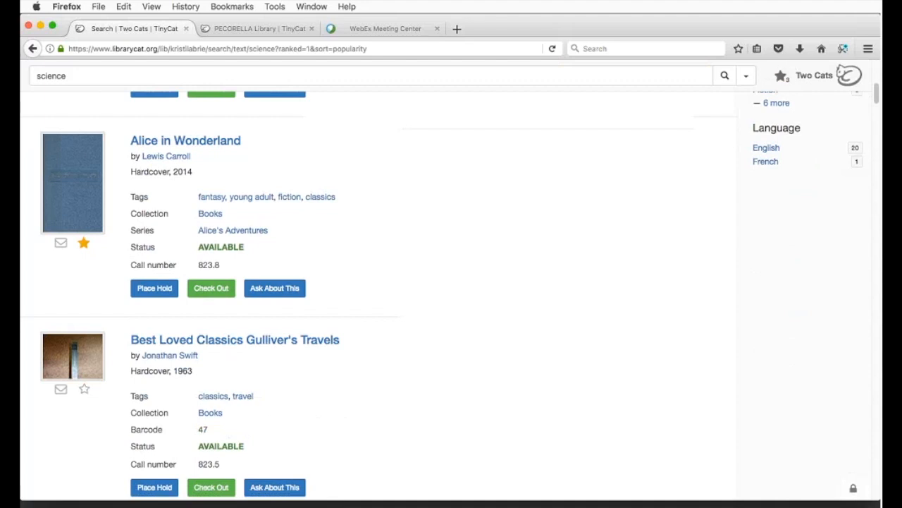
{"action": "scroll", "coordinate": [781, 89], "scroll_direction": "down", "scroll_amount": 4}
{"action": "scroll", "coordinate": [85, 322], "scroll_direction": "down", "scroll_amount": 3}
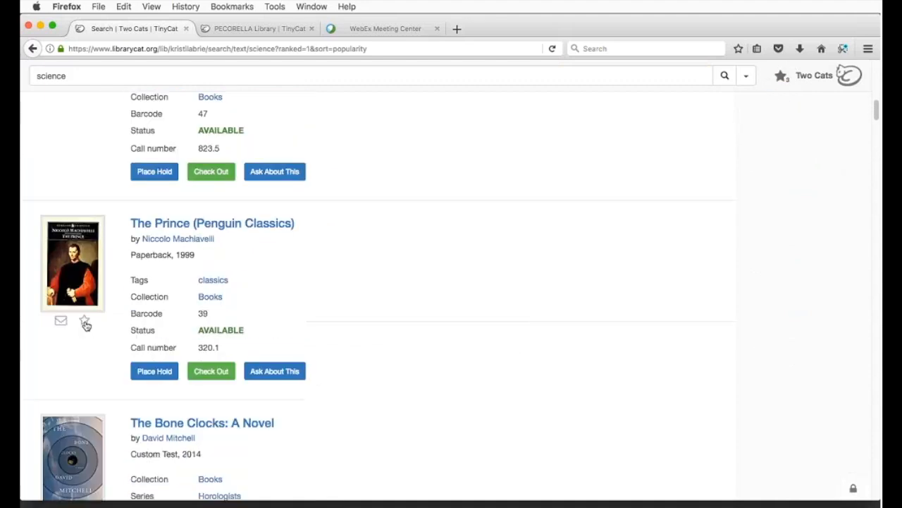
{"action": "left_click", "coordinate": [84, 321]}
{"action": "left_click", "coordinate": [84, 344]}
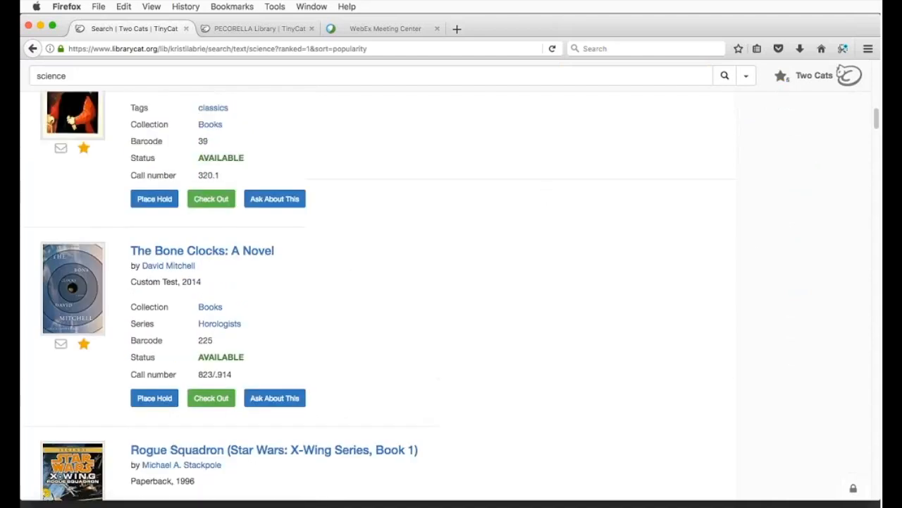
Step: Share the five Starred items by e-mail to the entered address and dismiss the confirmation
{"action": "left_click", "coordinate": [780, 78]}
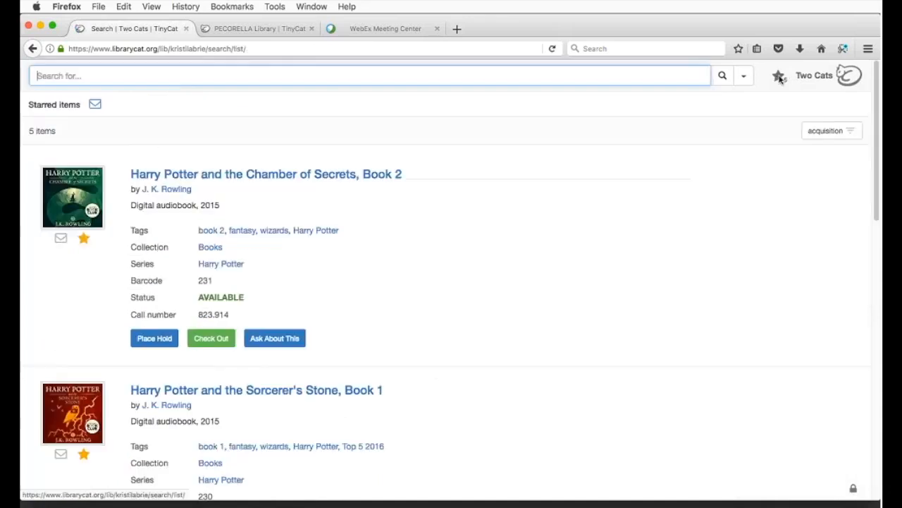
{"action": "left_click", "coordinate": [96, 105]}
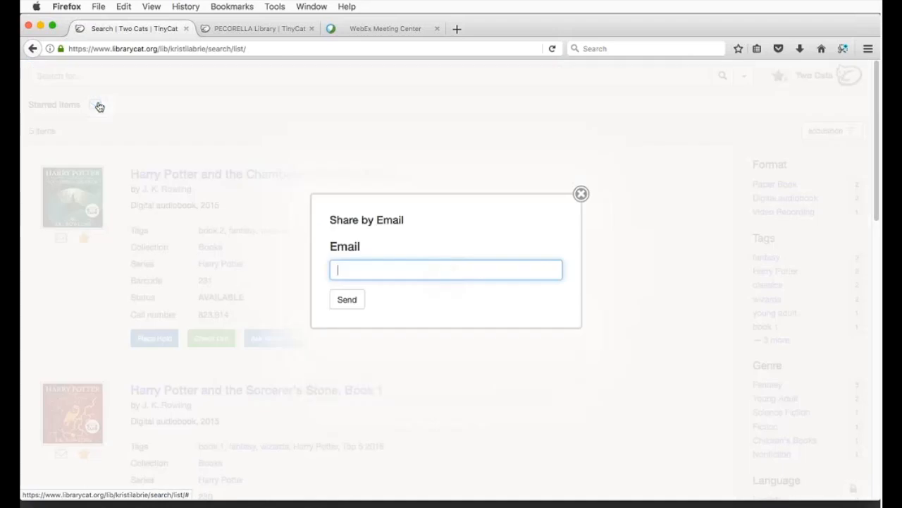
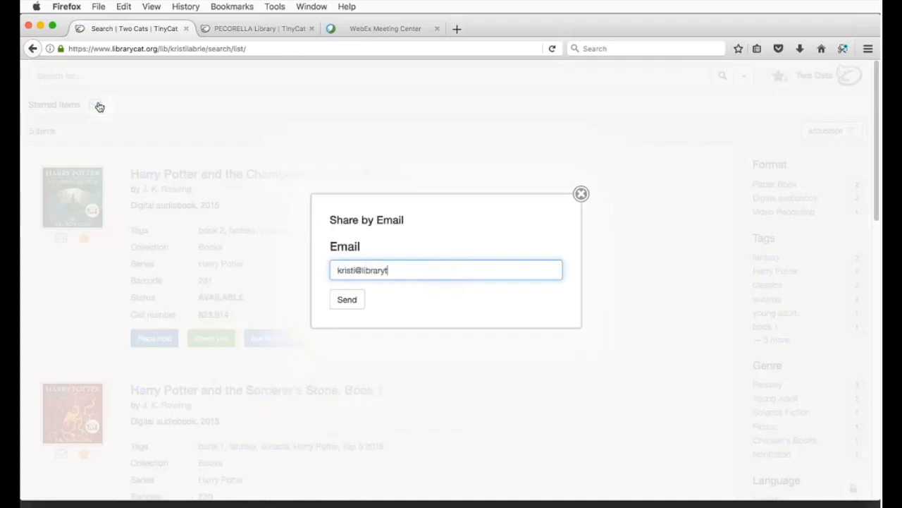
{"action": "key", "text": "Return"}
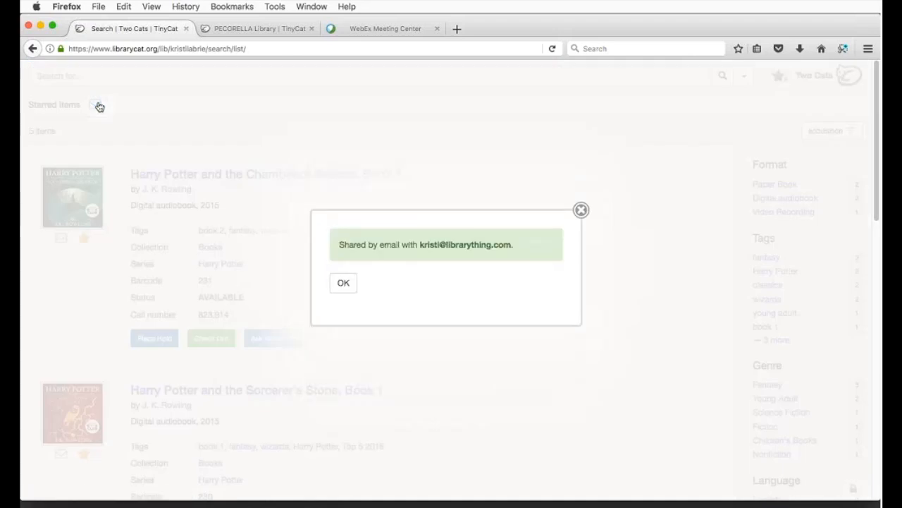
{"action": "left_click", "coordinate": [346, 284]}
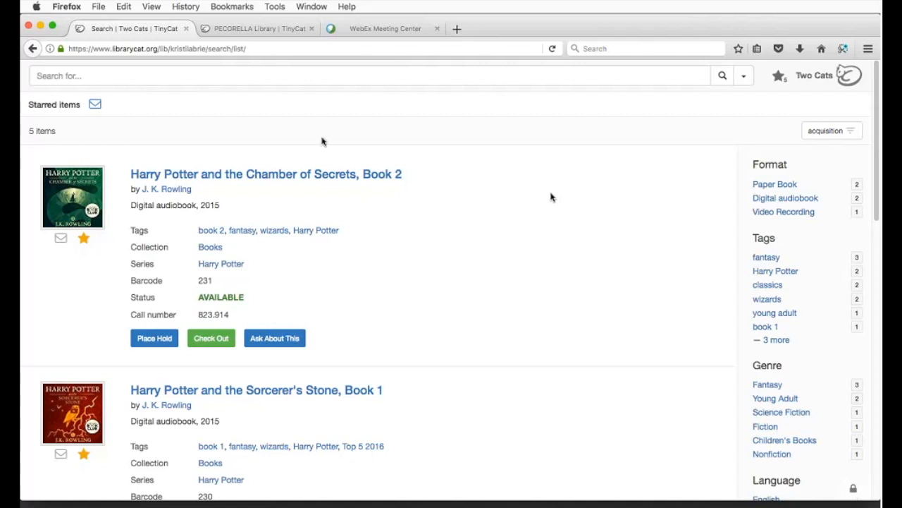
Step: Go back to the science results, reopen the 5-item Starred list, and expand the search options
{"action": "left_click", "coordinate": [33, 51]}
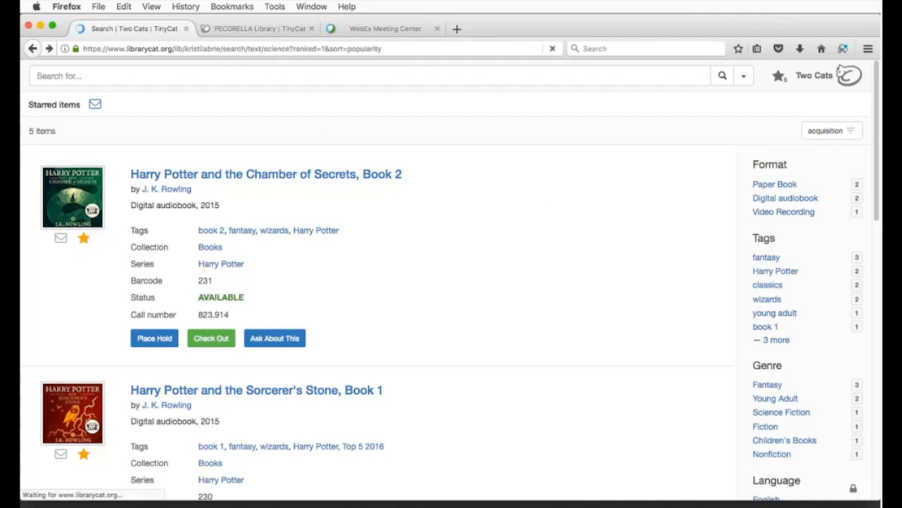
{"action": "scroll", "coordinate": [394, 260], "scroll_direction": "up", "scroll_amount": 15}
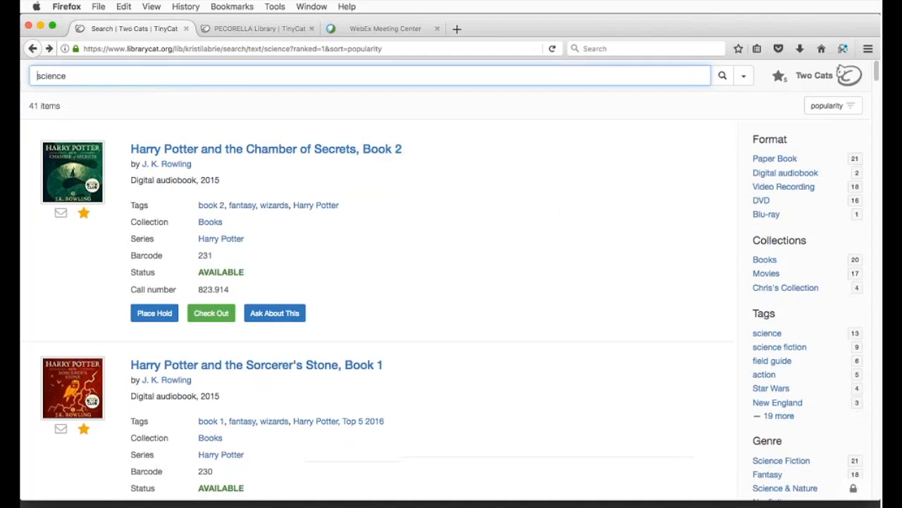
{"action": "left_click", "coordinate": [779, 77]}
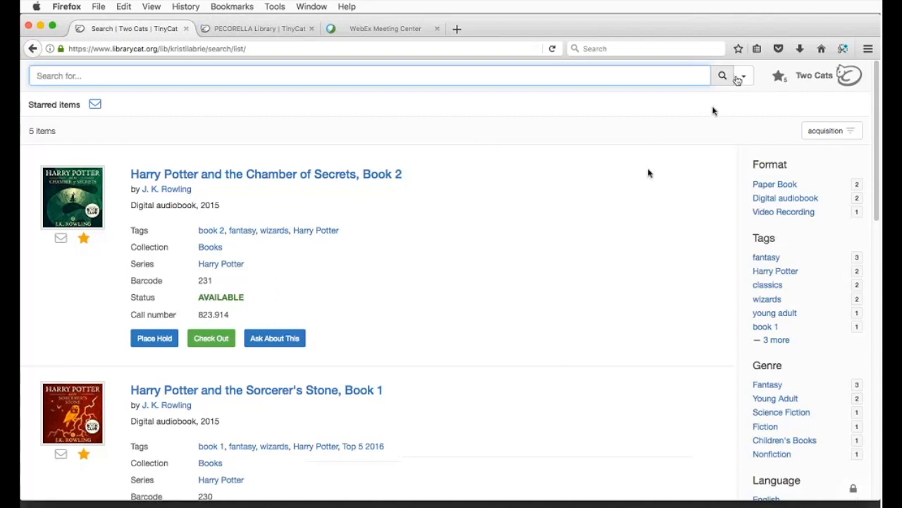
{"action": "left_click", "coordinate": [742, 79]}
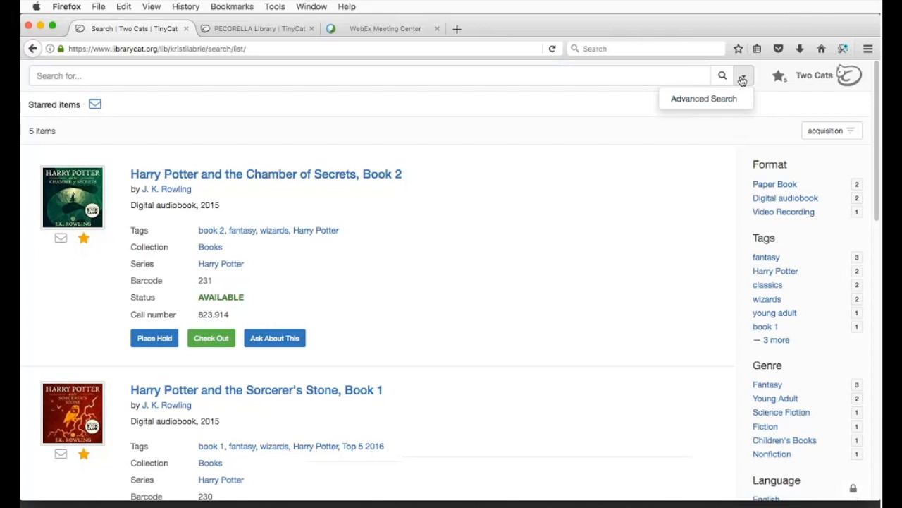
Step: Open Advanced Search and review the search field choices, leaving it on Any field
{"action": "left_click", "coordinate": [729, 98]}
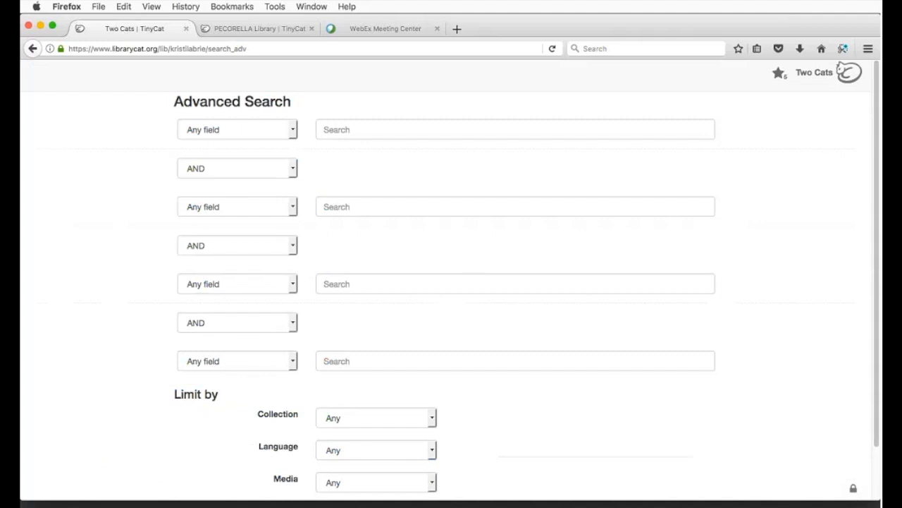
{"action": "left_click", "coordinate": [289, 132]}
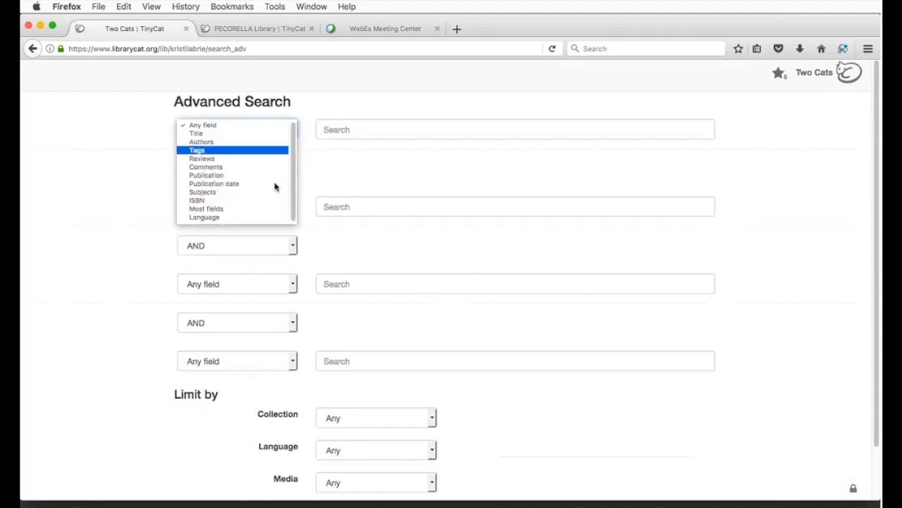
{"action": "left_click", "coordinate": [374, 157]}
{"action": "scroll", "coordinate": [377, 205], "scroll_direction": "down", "scroll_amount": 2}
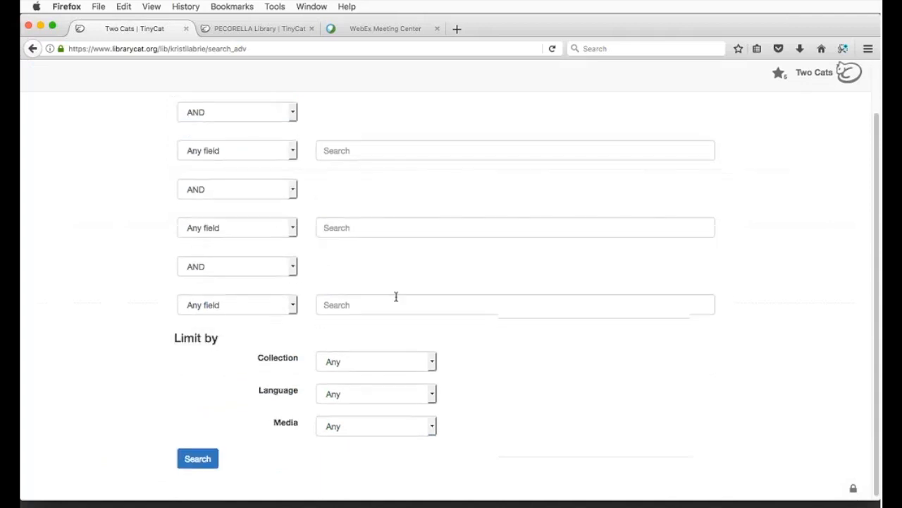
Step: Review the Collection, Language and Media limit choices without changing them
{"action": "left_click", "coordinate": [391, 368]}
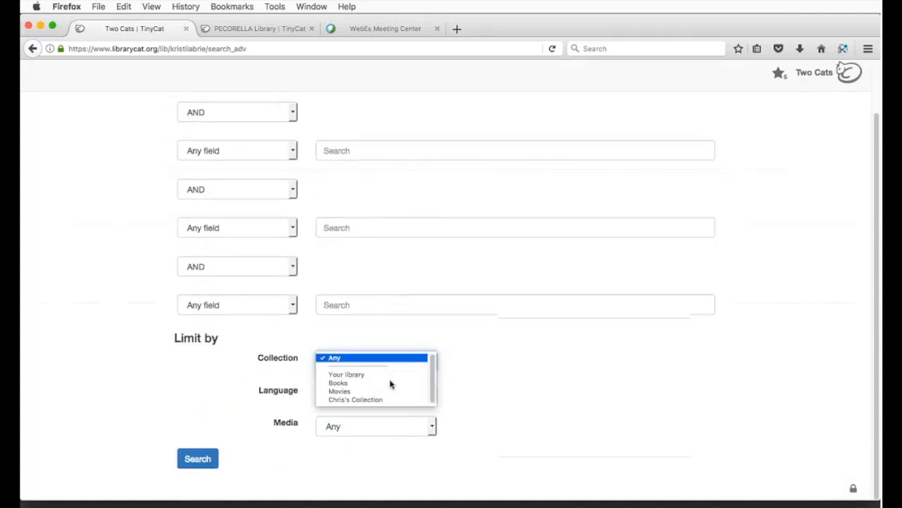
{"action": "left_click", "coordinate": [466, 385]}
{"action": "left_click", "coordinate": [409, 401]}
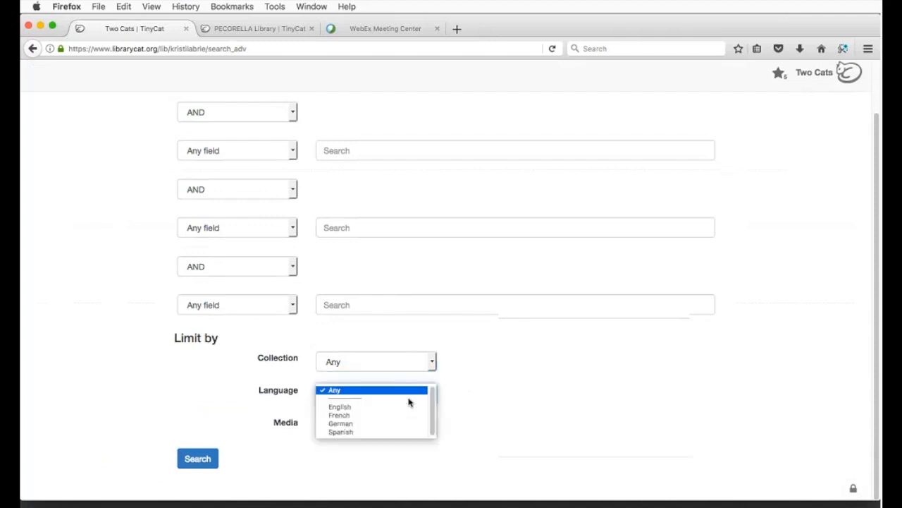
{"action": "left_click", "coordinate": [472, 403]}
{"action": "left_click", "coordinate": [412, 431]}
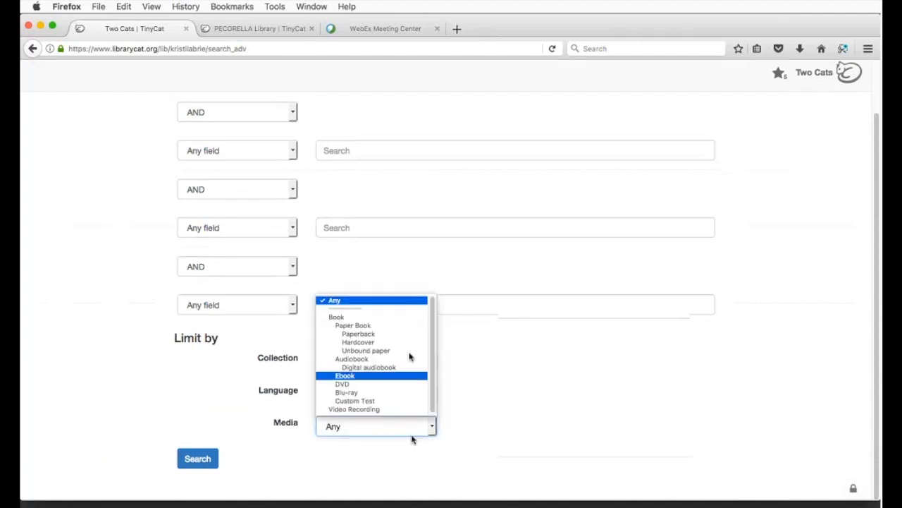
{"action": "left_click", "coordinate": [495, 359]}
Step: Keep AND as the term-combining option and return to the Two Cats Library home page
{"action": "scroll", "coordinate": [494, 359], "scroll_direction": "up", "scroll_amount": 3}
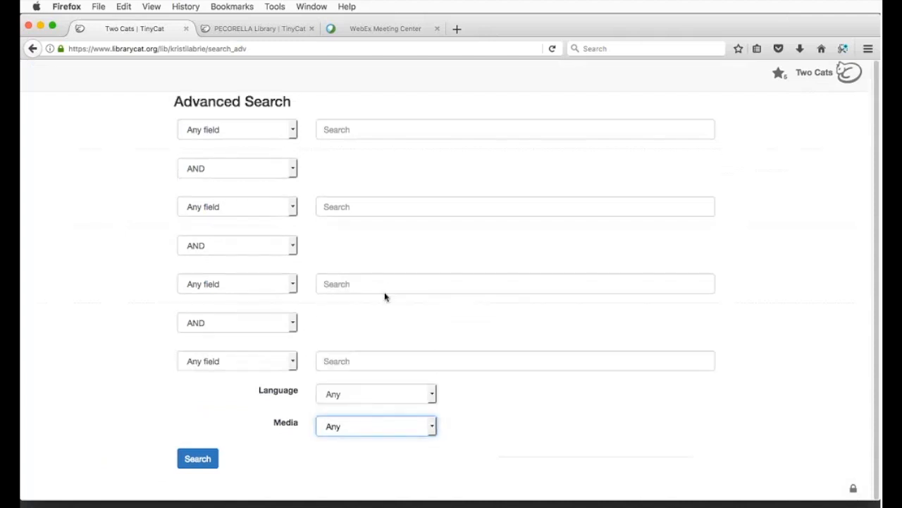
{"action": "left_click", "coordinate": [252, 169]}
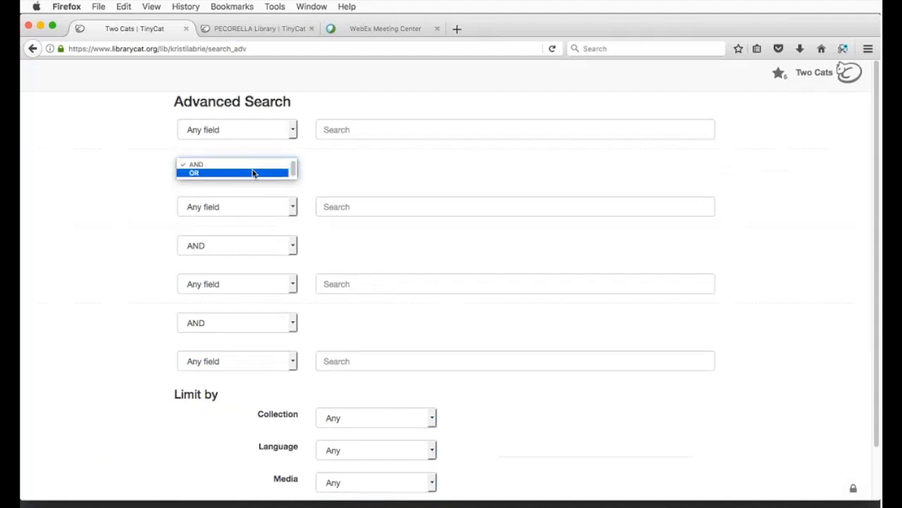
{"action": "left_click", "coordinate": [397, 173]}
{"action": "scroll", "coordinate": [393, 210], "scroll_direction": "down", "scroll_amount": 2}
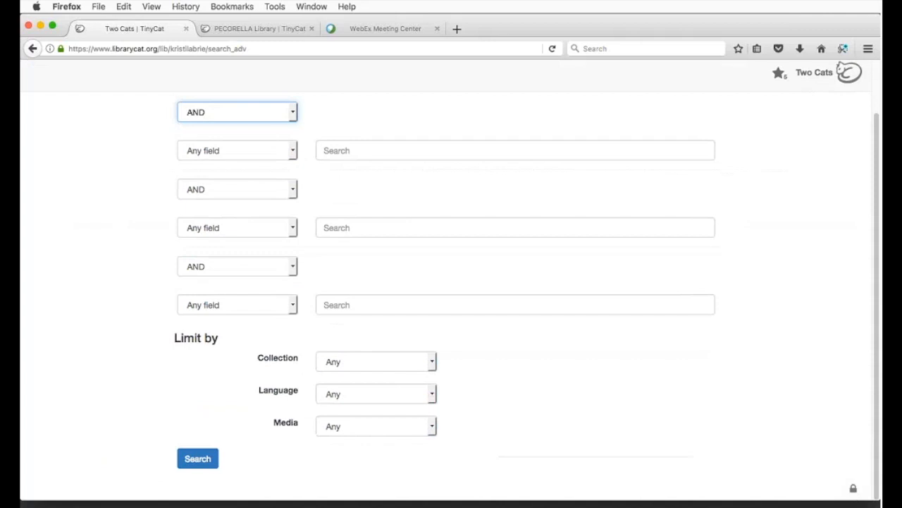
{"action": "left_click", "coordinate": [807, 72]}
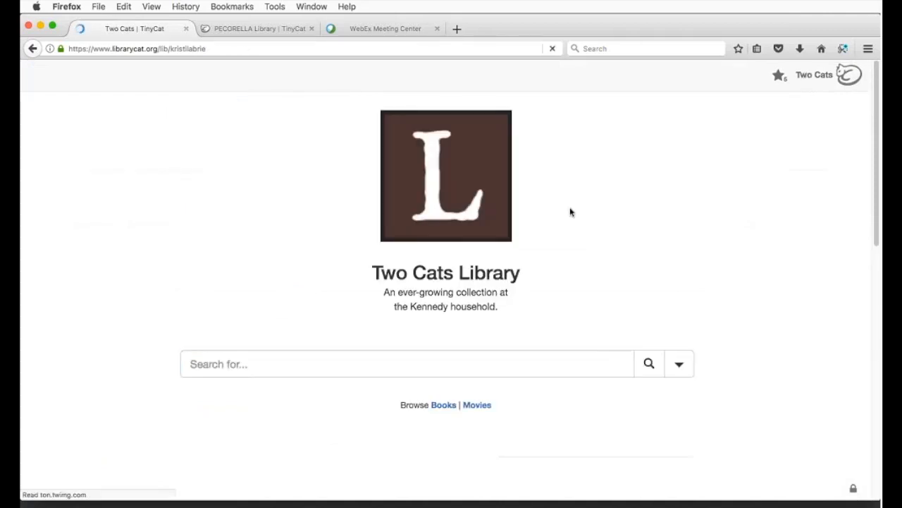
Step: Search the catalog for 'science' using the 'sci' autocomplete
{"action": "scroll", "coordinate": [614, 214], "scroll_direction": "down", "scroll_amount": 3}
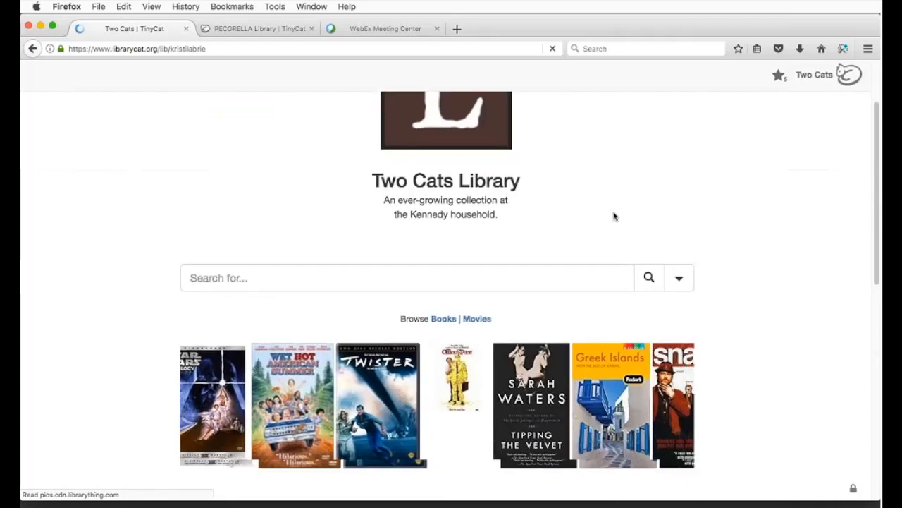
{"action": "scroll", "coordinate": [614, 217], "scroll_direction": "down", "scroll_amount": 2}
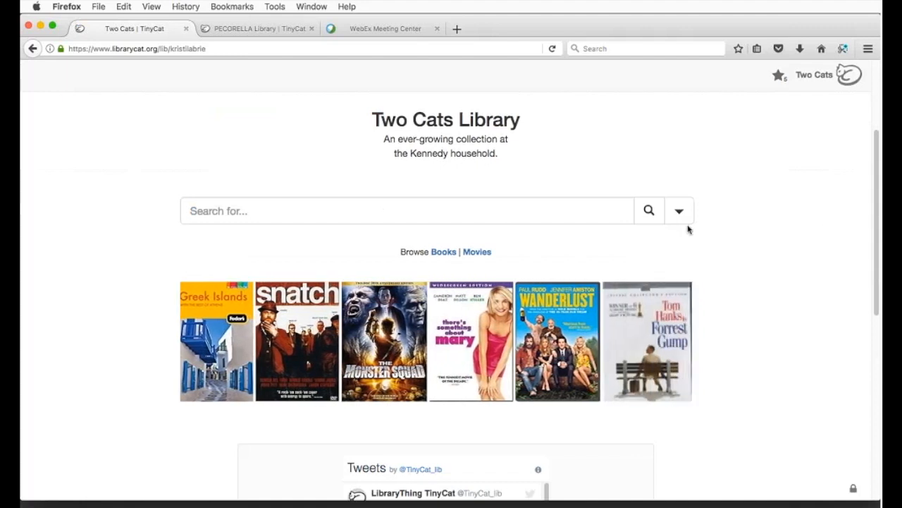
{"action": "left_click", "coordinate": [582, 214]}
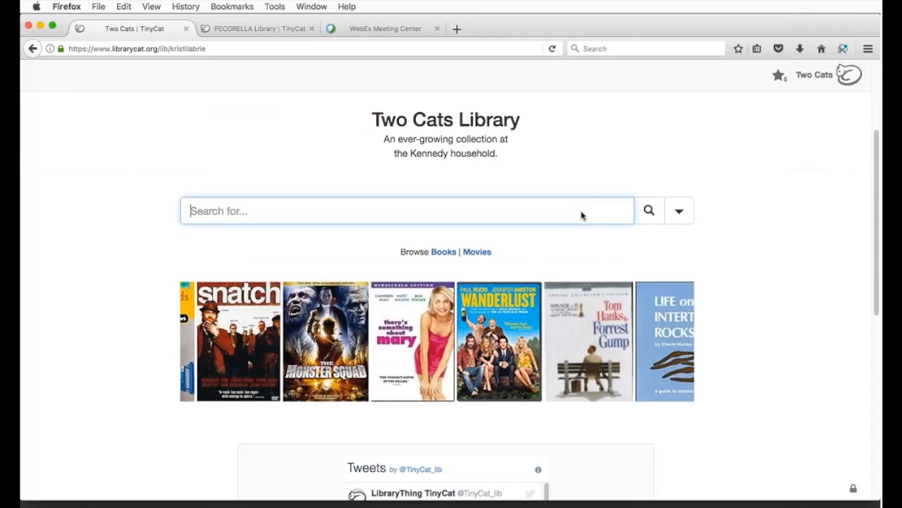
{"action": "type", "text": "sci"}
{"action": "key", "text": "Return"}
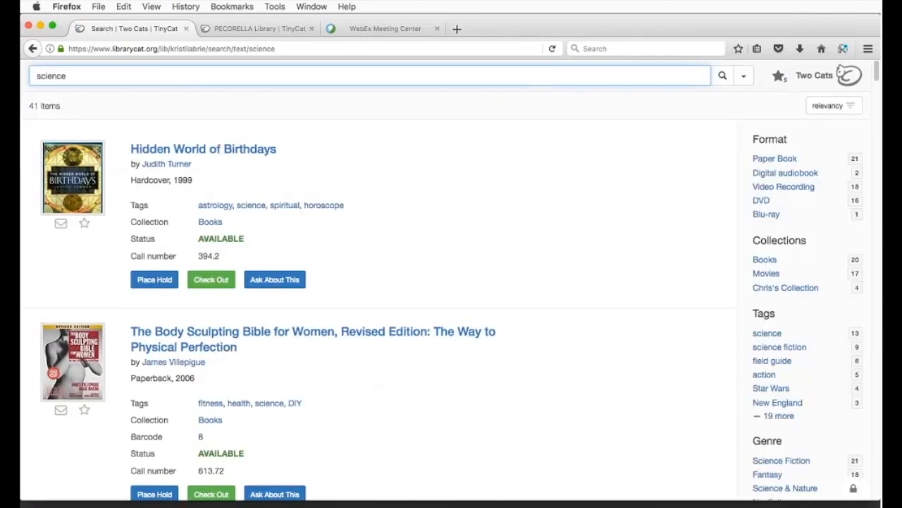
Step: Sort the results by popularity and open Harry Potter and the Chamber of Secrets, Book 2
{"action": "left_click", "coordinate": [829, 106]}
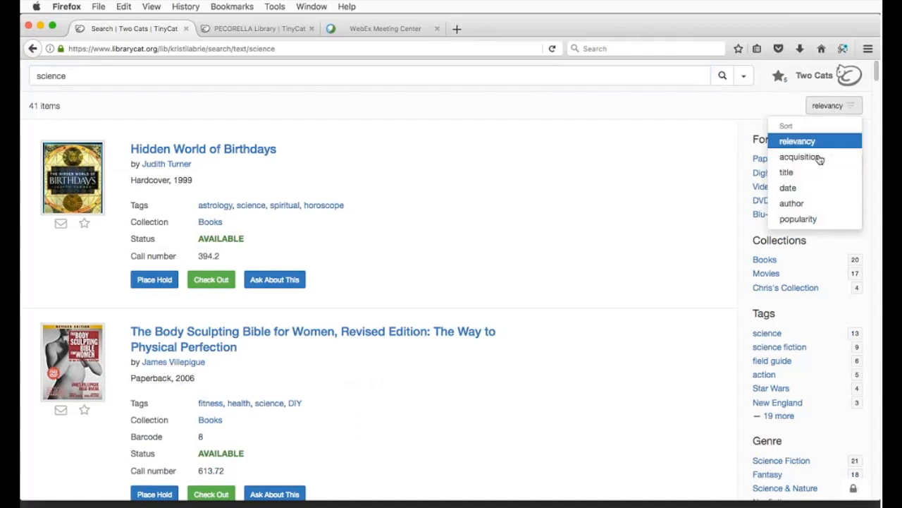
{"action": "left_click", "coordinate": [820, 219]}
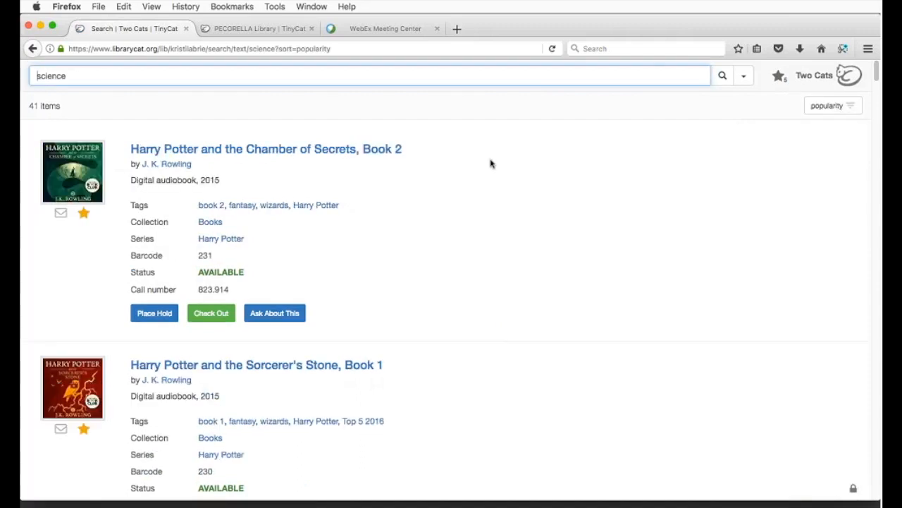
{"action": "left_click", "coordinate": [226, 150]}
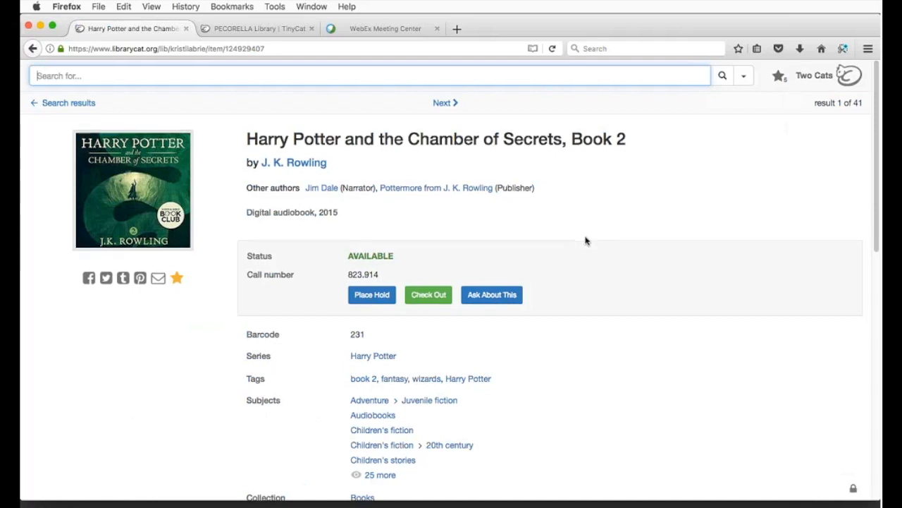
{"action": "scroll", "coordinate": [586, 242], "scroll_direction": "down", "scroll_amount": 1}
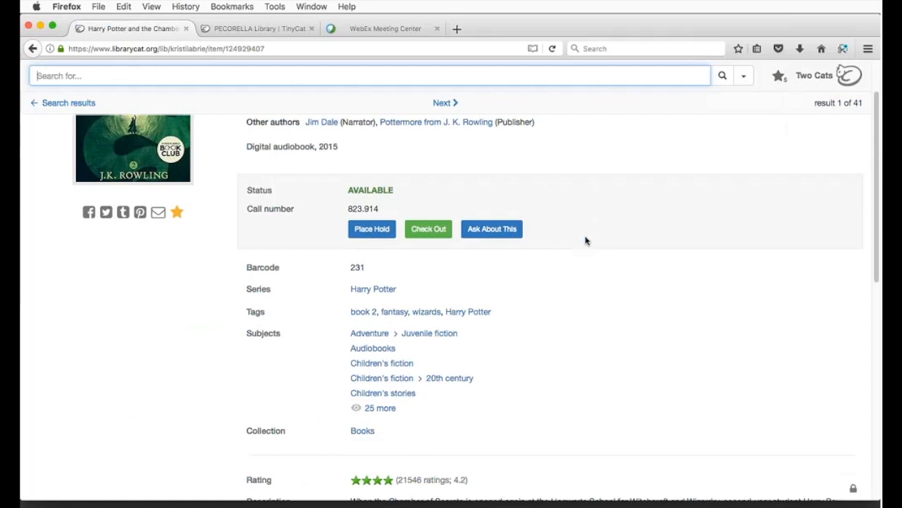
{"action": "scroll", "coordinate": [585, 241], "scroll_direction": "up", "scroll_amount": 1}
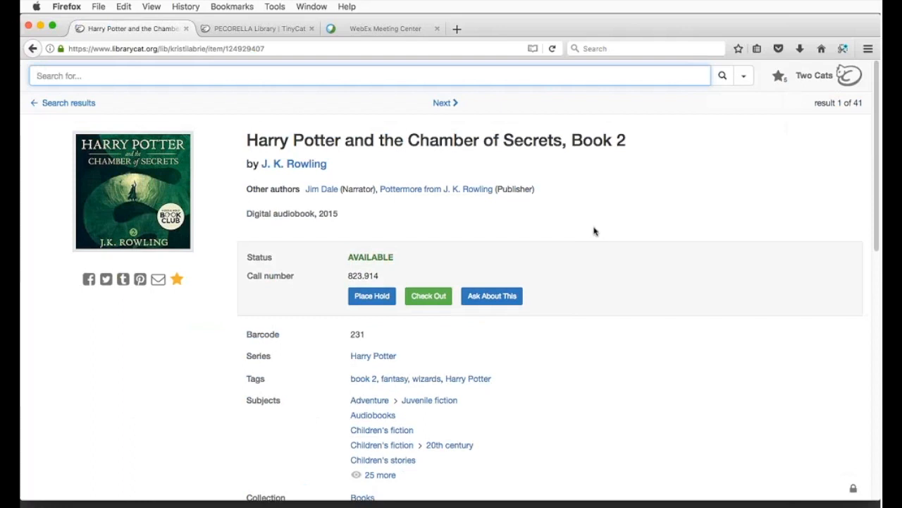
{"action": "scroll", "coordinate": [592, 230], "scroll_direction": "down", "scroll_amount": 2}
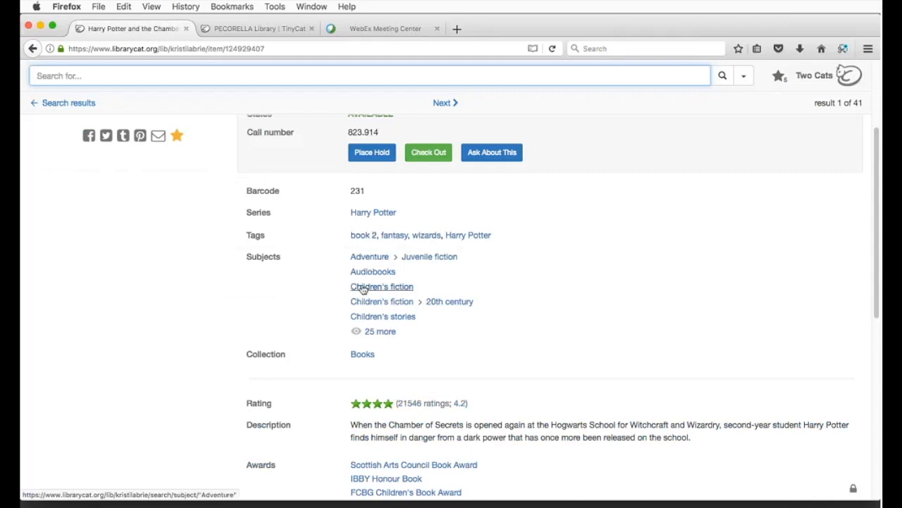
{"action": "scroll", "coordinate": [362, 291], "scroll_direction": "down", "scroll_amount": 2}
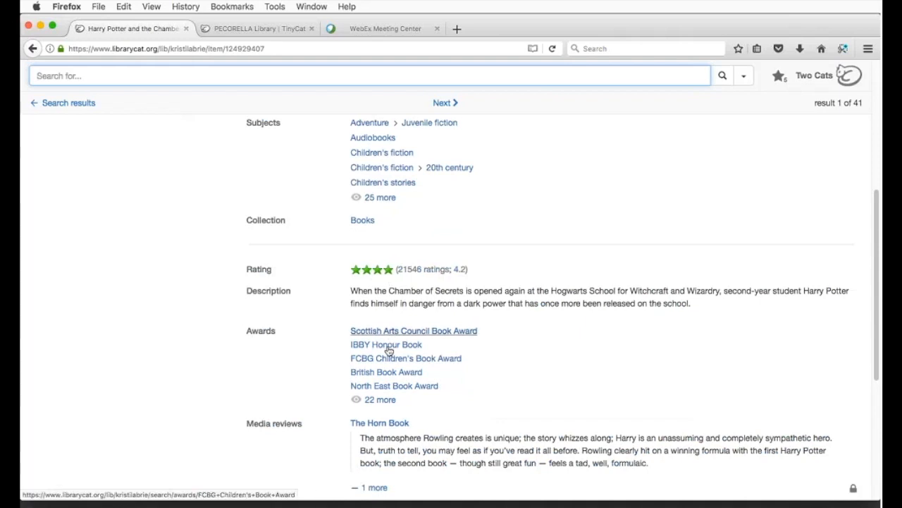
{"action": "scroll", "coordinate": [384, 356], "scroll_direction": "down", "scroll_amount": 5}
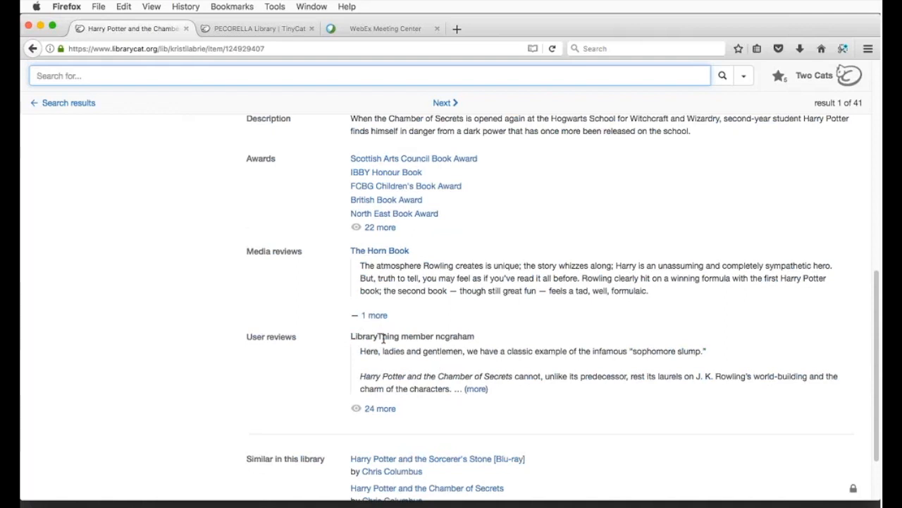
{"action": "scroll", "coordinate": [383, 338], "scroll_direction": "down", "scroll_amount": 3}
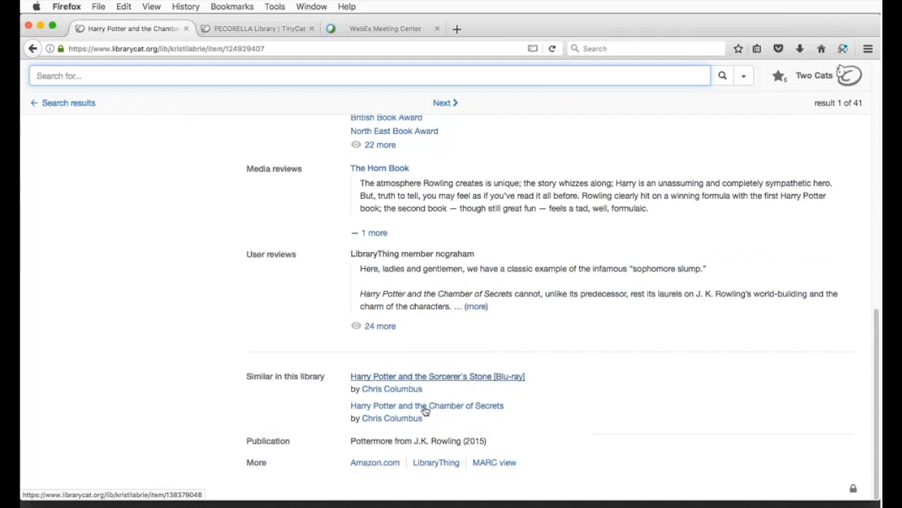
{"action": "scroll", "coordinate": [426, 417], "scroll_direction": "up", "scroll_amount": 15}
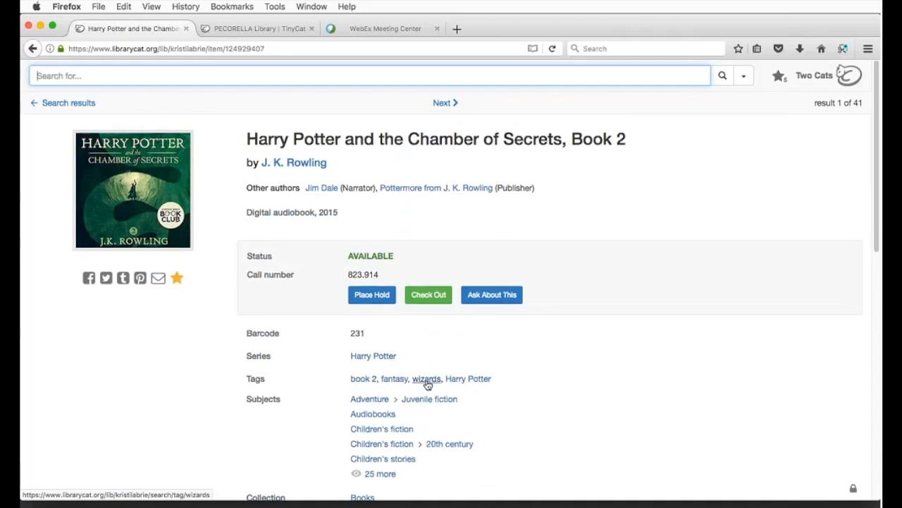
{"action": "scroll", "coordinate": [428, 384], "scroll_direction": "down", "scroll_amount": 3}
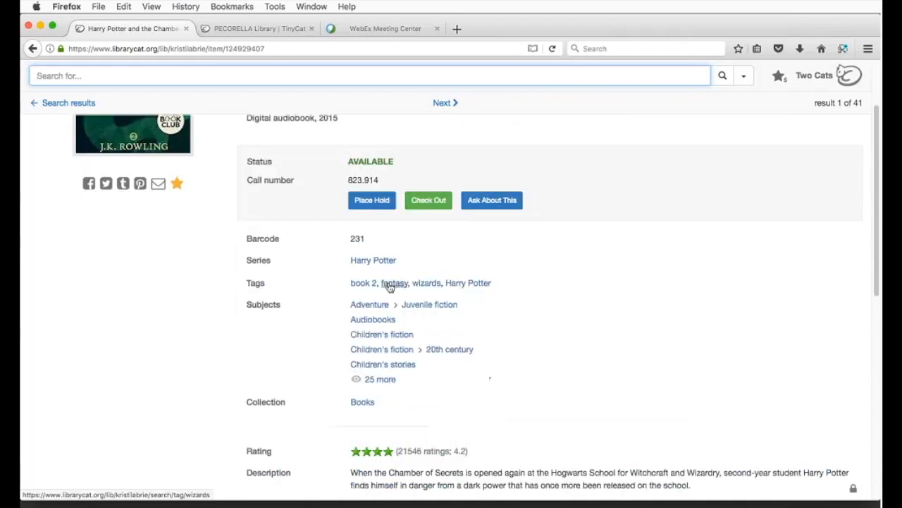
{"action": "left_click", "coordinate": [388, 284]}
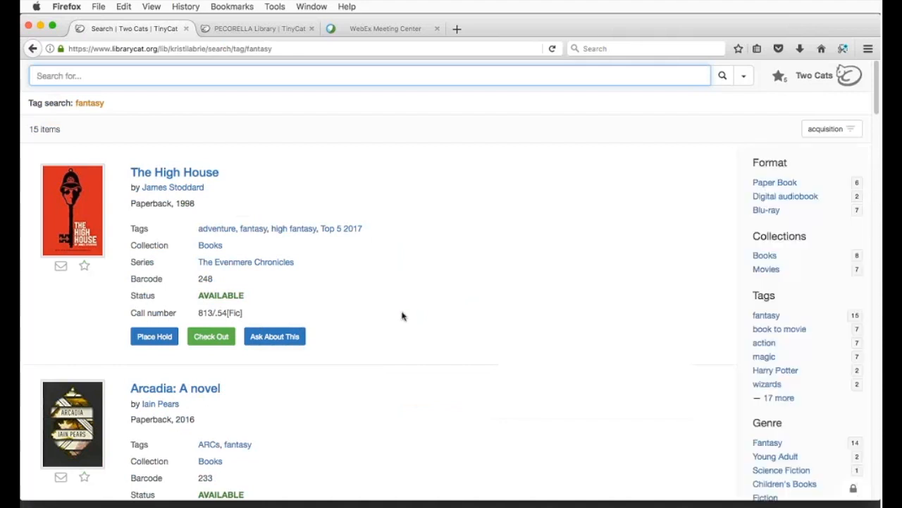
{"action": "key", "text": "super+Left"}
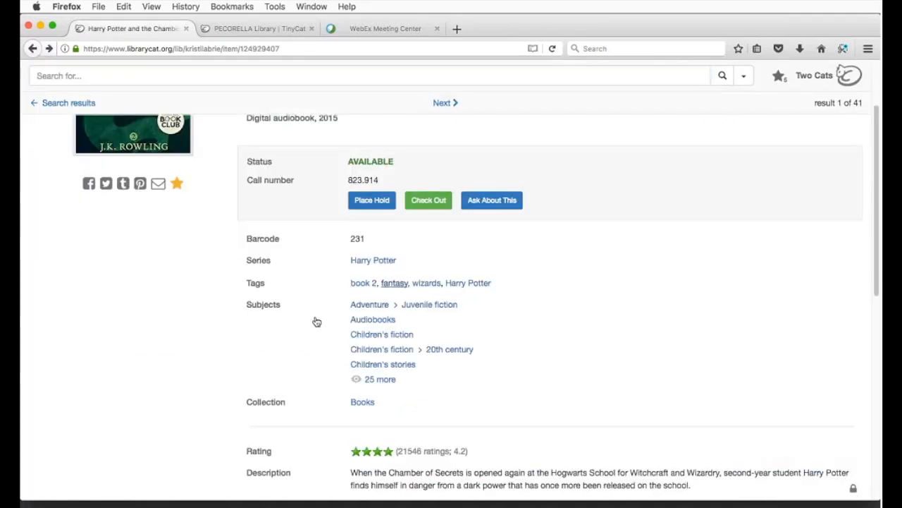
{"action": "scroll", "coordinate": [306, 312], "scroll_direction": "up", "scroll_amount": 3}
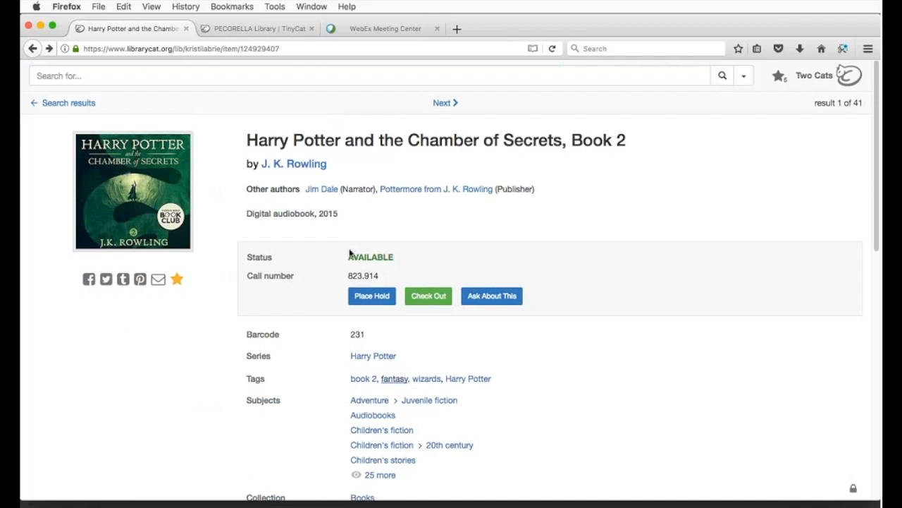
Step: Check out Chamber of Secrets, Book 2 to the chosen patron after entering the librarian password
{"action": "left_click", "coordinate": [429, 296]}
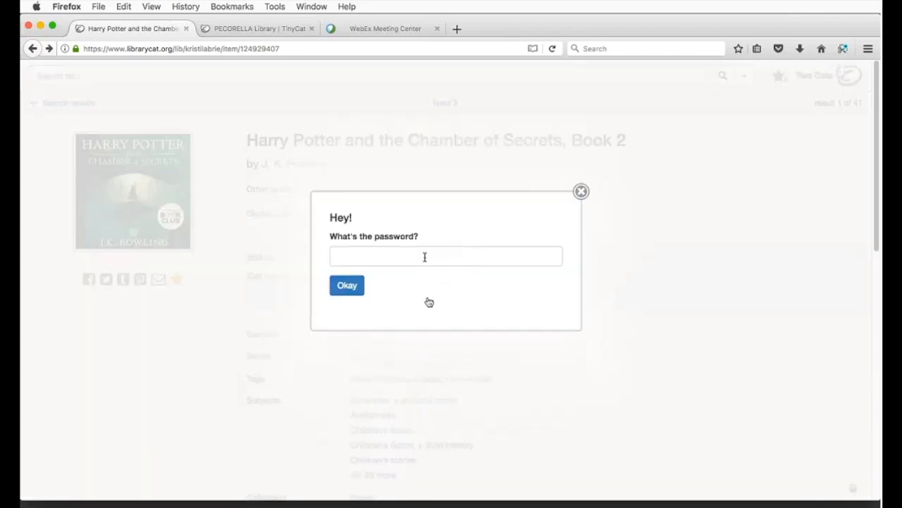
{"action": "left_click", "coordinate": [424, 256]}
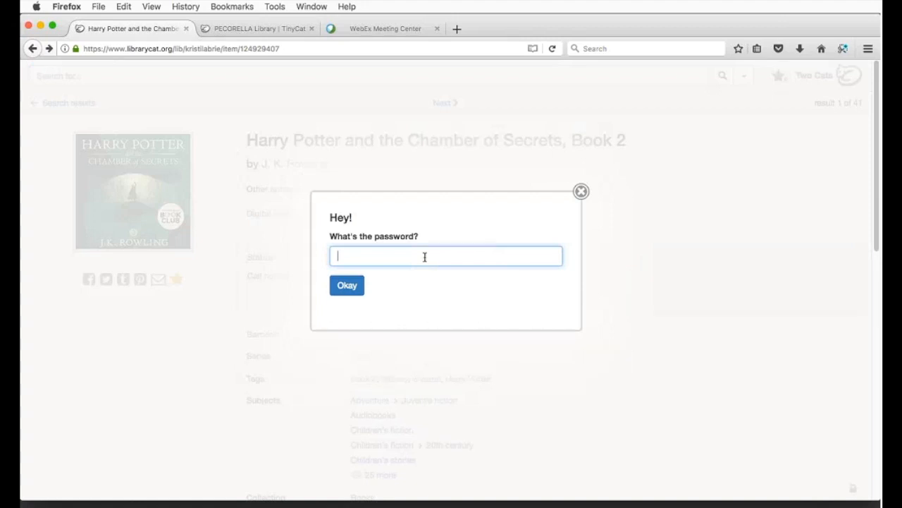
{"action": "key", "text": "Return"}
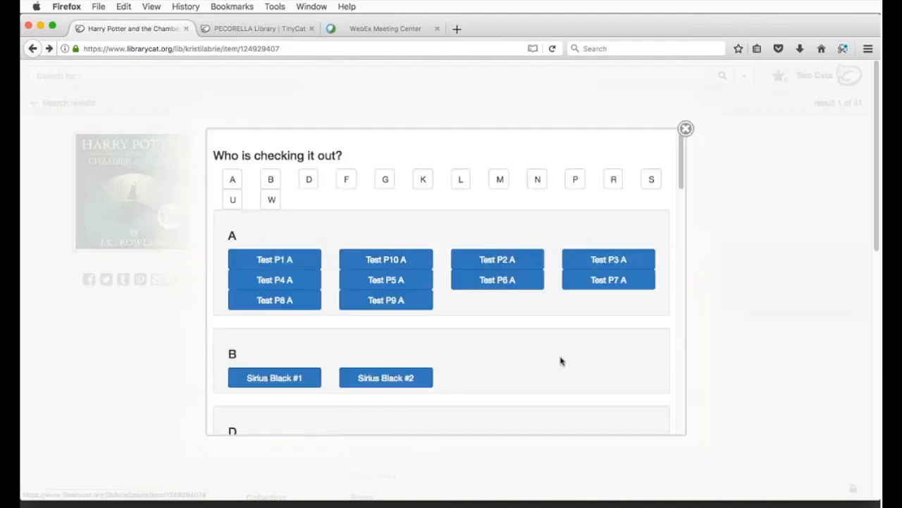
{"action": "scroll", "coordinate": [560, 358], "scroll_direction": "down", "scroll_amount": 3}
{"action": "scroll", "coordinate": [533, 323], "scroll_direction": "down", "scroll_amount": 5}
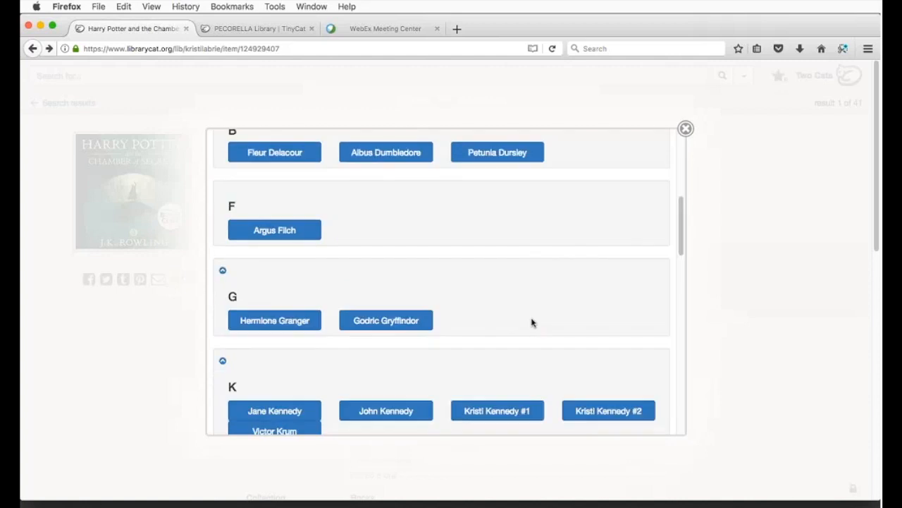
{"action": "scroll", "coordinate": [532, 323], "scroll_direction": "down", "scroll_amount": 5}
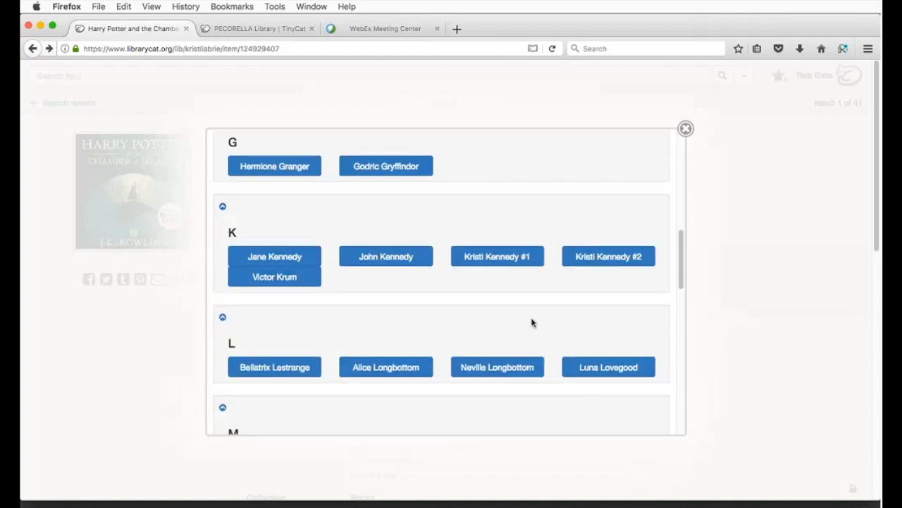
{"action": "scroll", "coordinate": [532, 323], "scroll_direction": "down", "scroll_amount": 3}
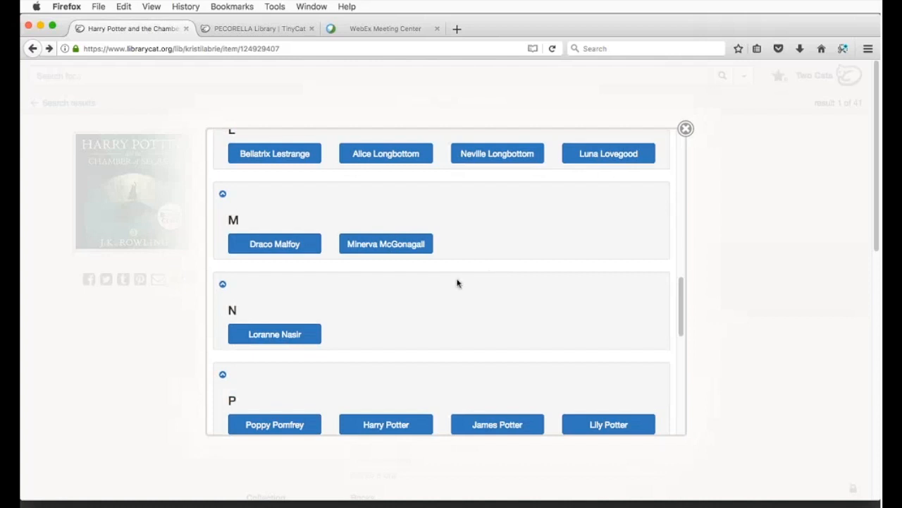
{"action": "left_click", "coordinate": [274, 247]}
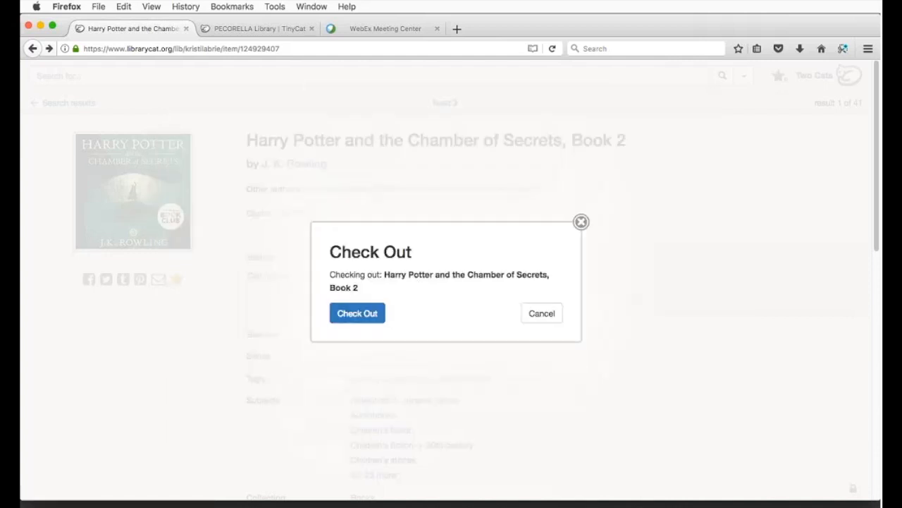
{"action": "left_click", "coordinate": [332, 314]}
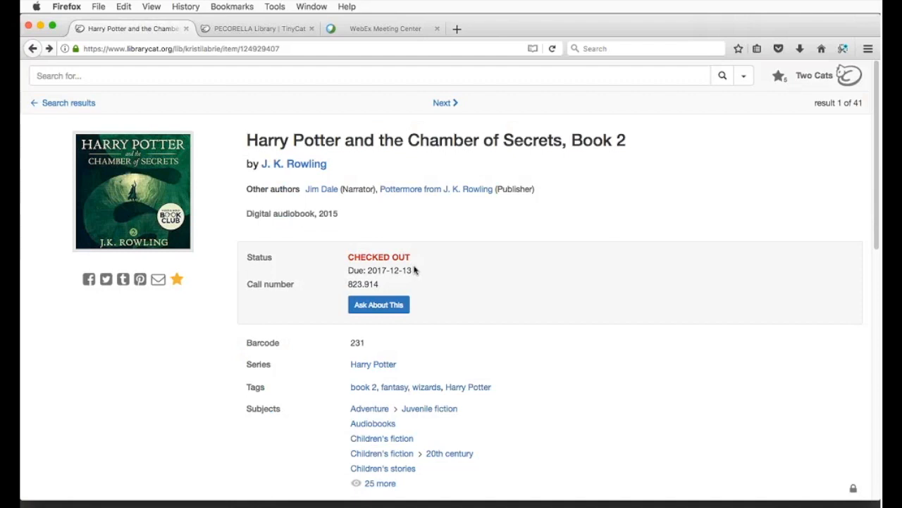
Step: Submit Ask About This with the requester's name, e-mail and comment 'I want to check this out.'
{"action": "left_click", "coordinate": [378, 305]}
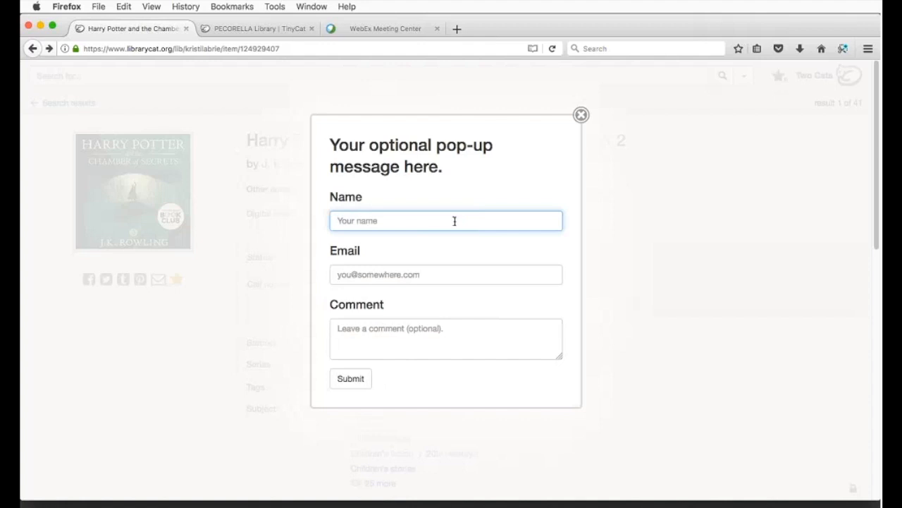
{"action": "left_click_drag", "start_coordinate": [330, 141], "coordinate": [471, 177]}
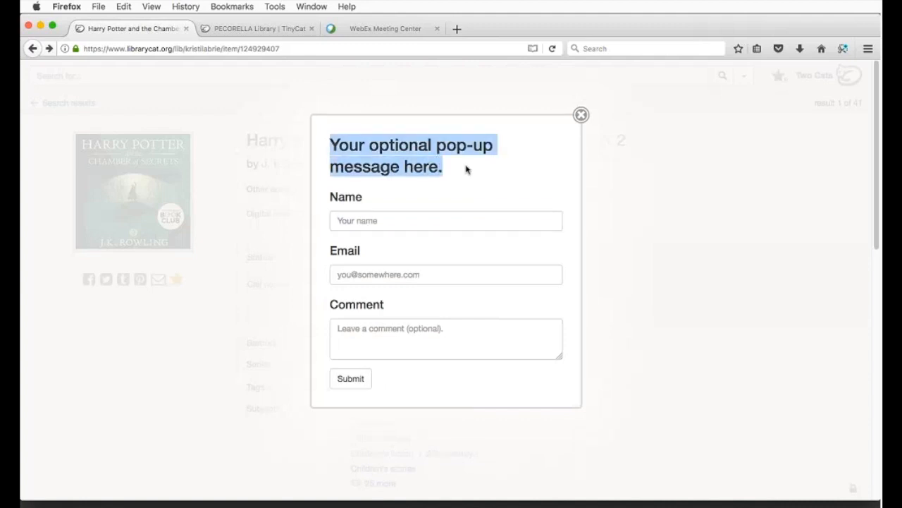
{"action": "left_click", "coordinate": [451, 217]}
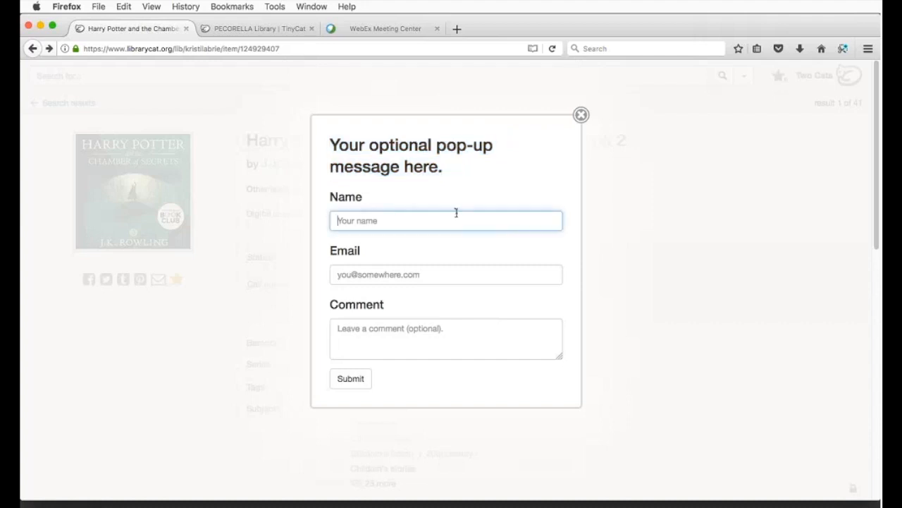
{"action": "type", "text": "Kristi"}
{"action": "key", "text": "Tab"}
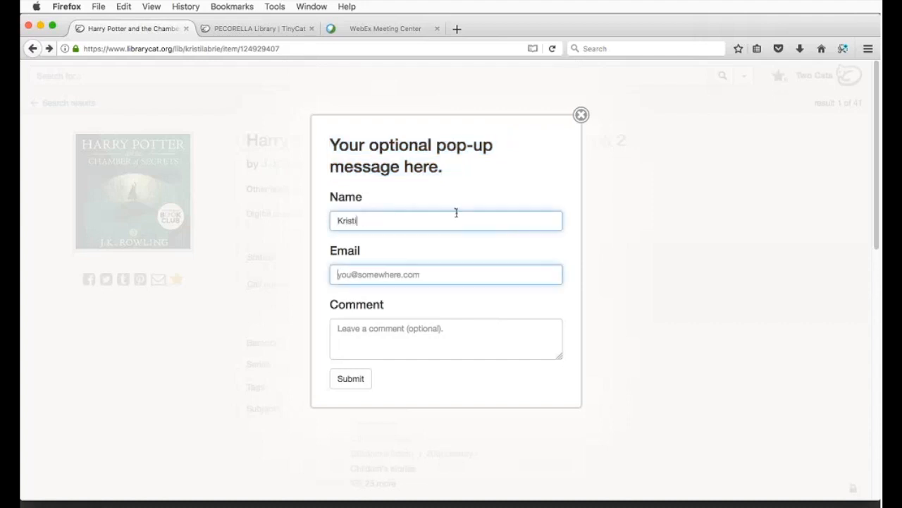
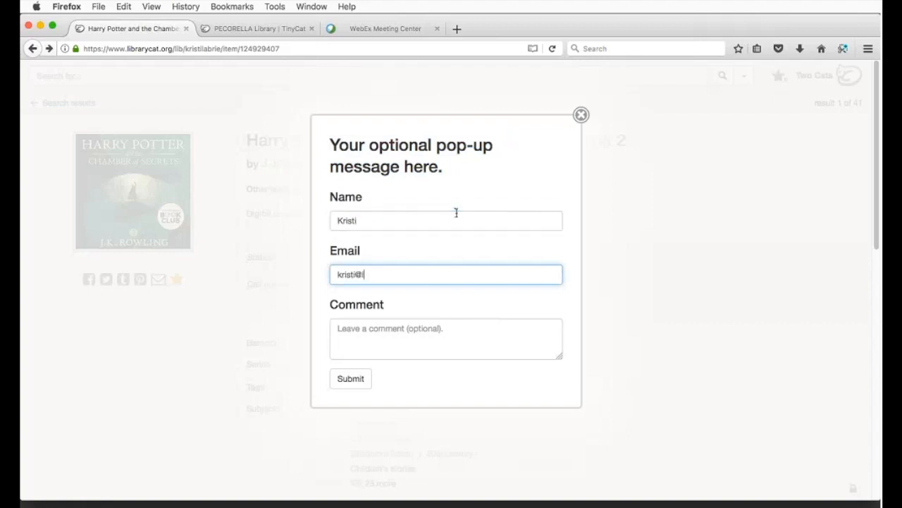
{"action": "key", "text": "Tab"}
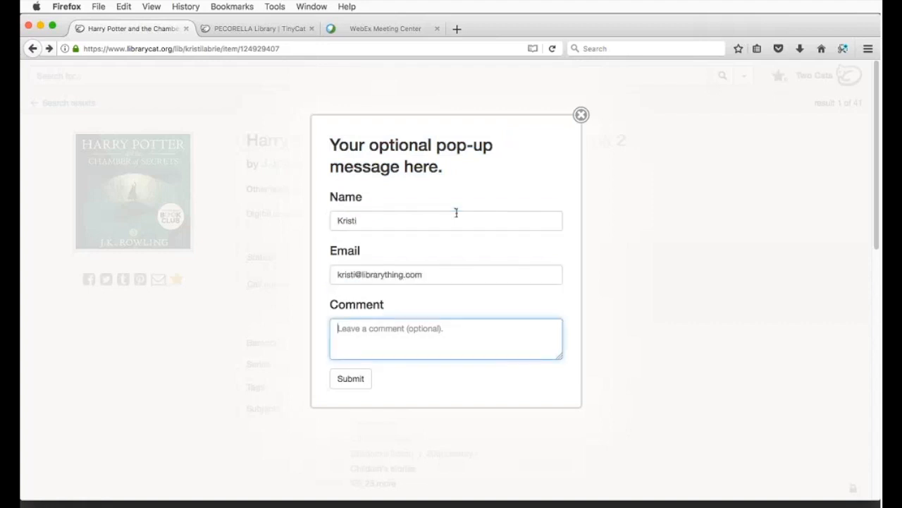
{"action": "type", "text": "I want to check"}
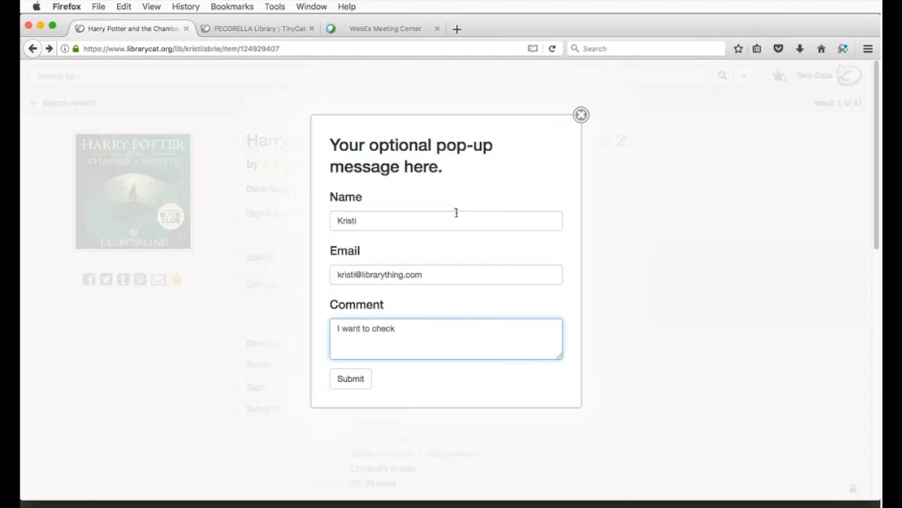
{"action": "type", "text": " this out."}
{"action": "left_click", "coordinate": [360, 378]}
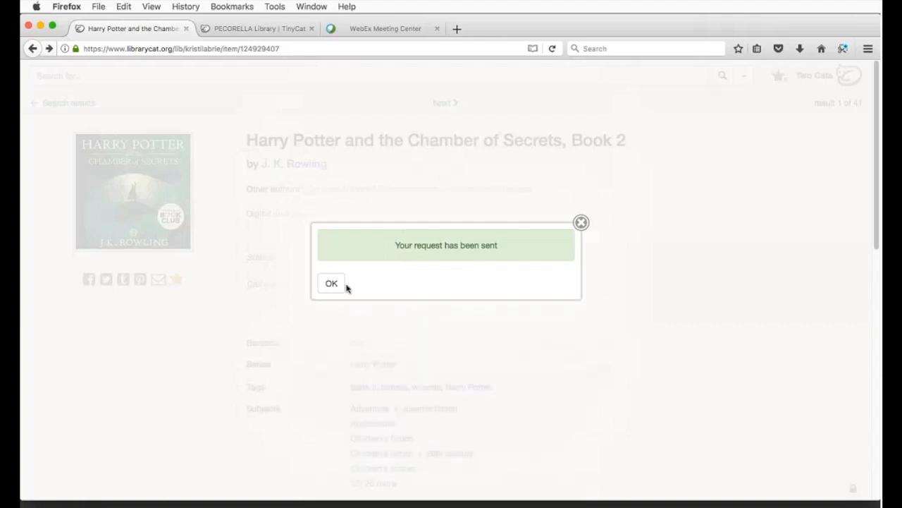
{"action": "left_click", "coordinate": [339, 286]}
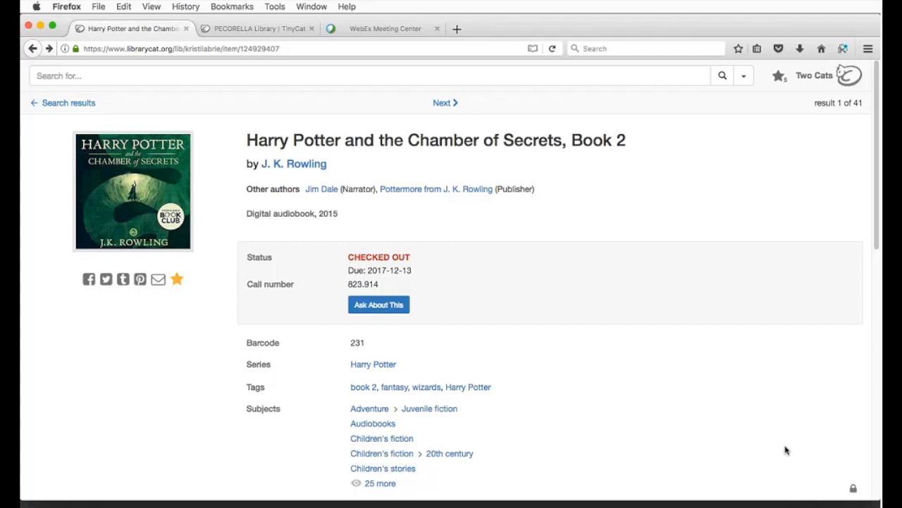
Step: Sign in to TinyCat Admin with the admin password, declining Firefox's offer to save the login
{"action": "left_click", "coordinate": [856, 490]}
{"action": "left_click", "coordinate": [385, 265]}
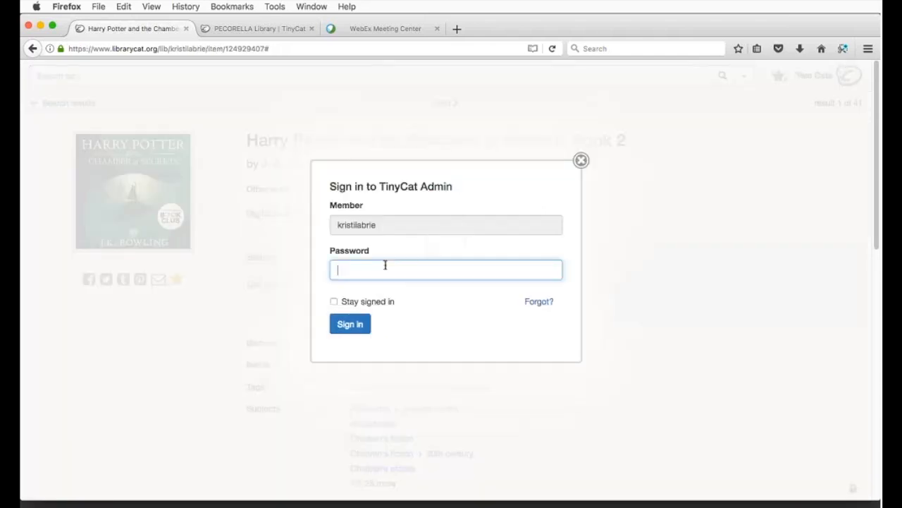
{"action": "type", "text": "•••••••••"}
{"action": "key", "text": "Return"}
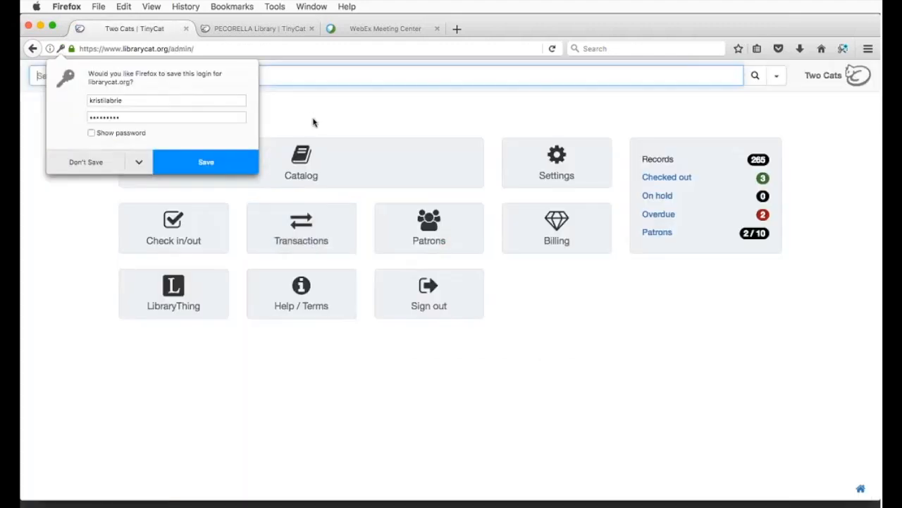
{"action": "left_click", "coordinate": [313, 123]}
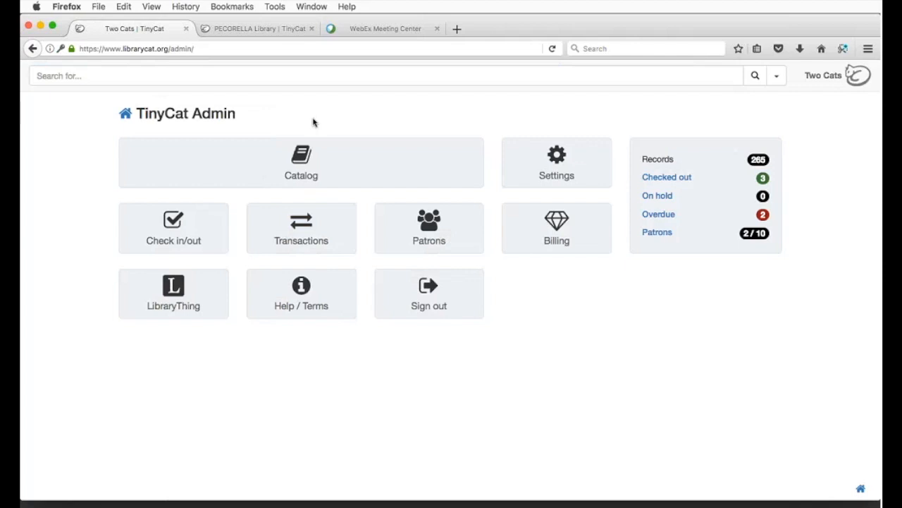
Step: Copy the admin dashboard's web address from the URL bar
{"action": "right_click", "coordinate": [254, 48]}
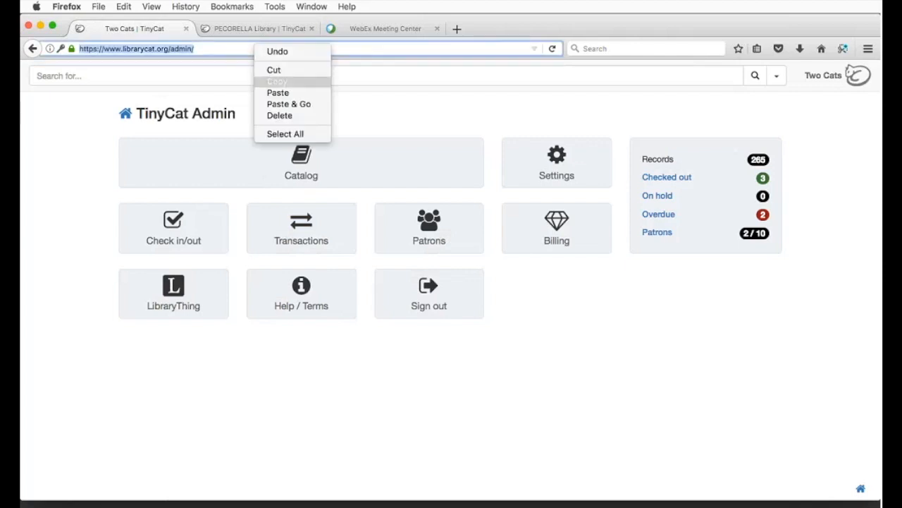
{"action": "left_click", "coordinate": [277, 81]}
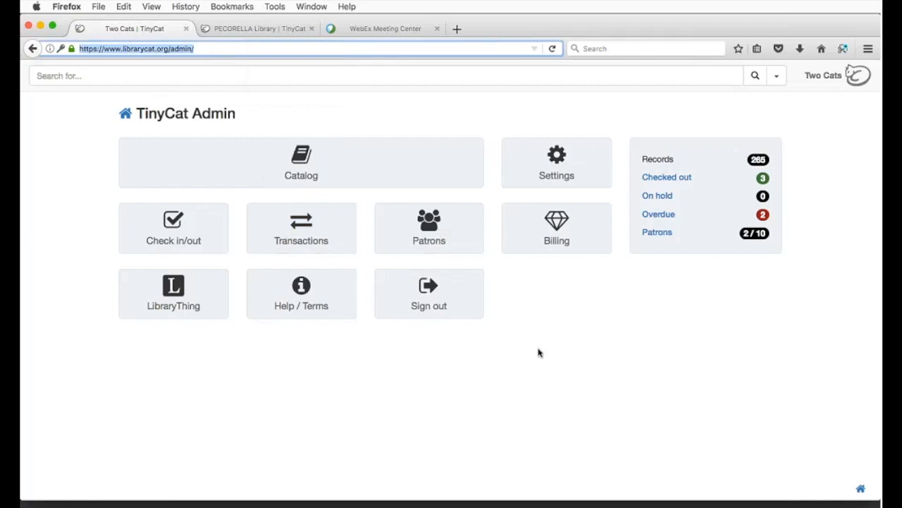
{"action": "left_click", "coordinate": [567, 352]}
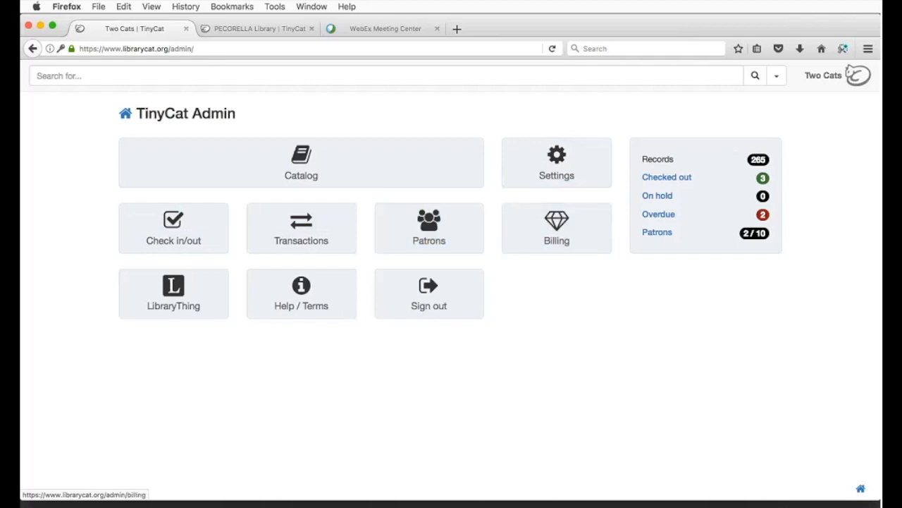
Step: View the LibraryThing Links page in a new tab, close it, then open the TinyCat help wiki in the background
{"action": "left_click", "coordinate": [209, 290], "text": "super"}
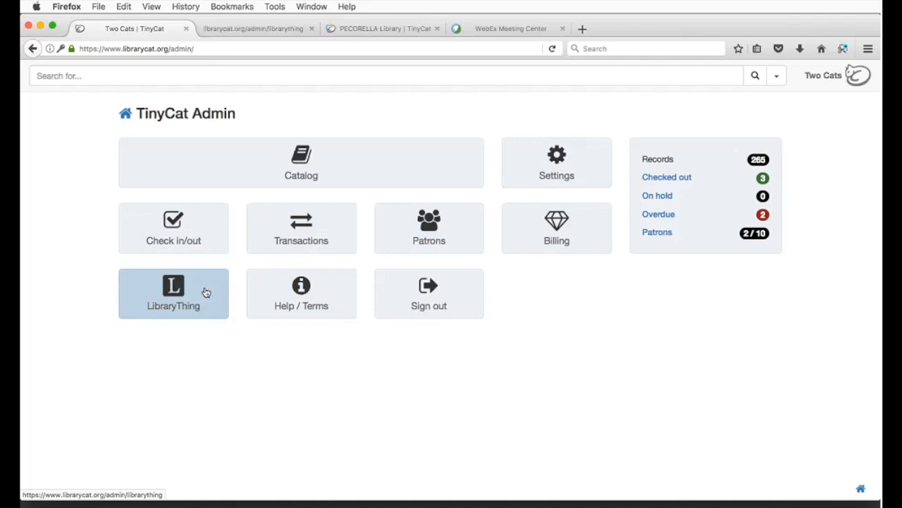
{"action": "left_click", "coordinate": [271, 31]}
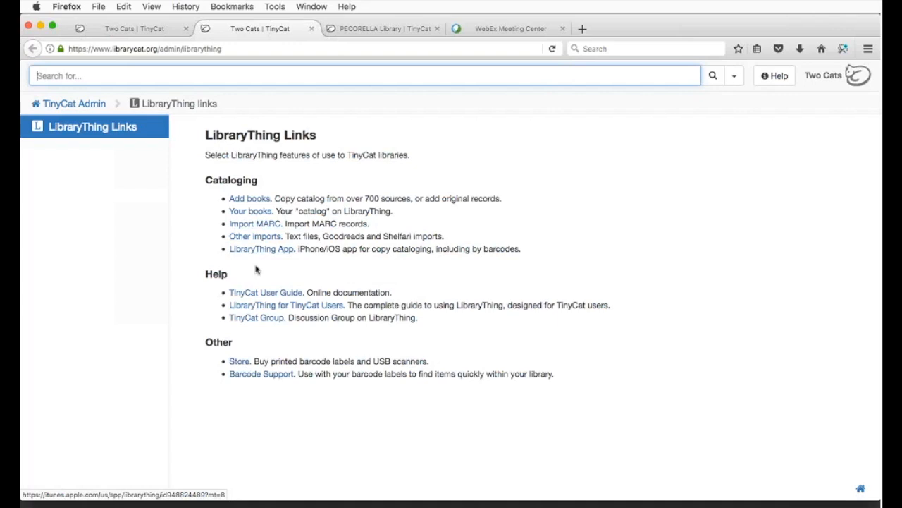
{"action": "left_click", "coordinate": [310, 28]}
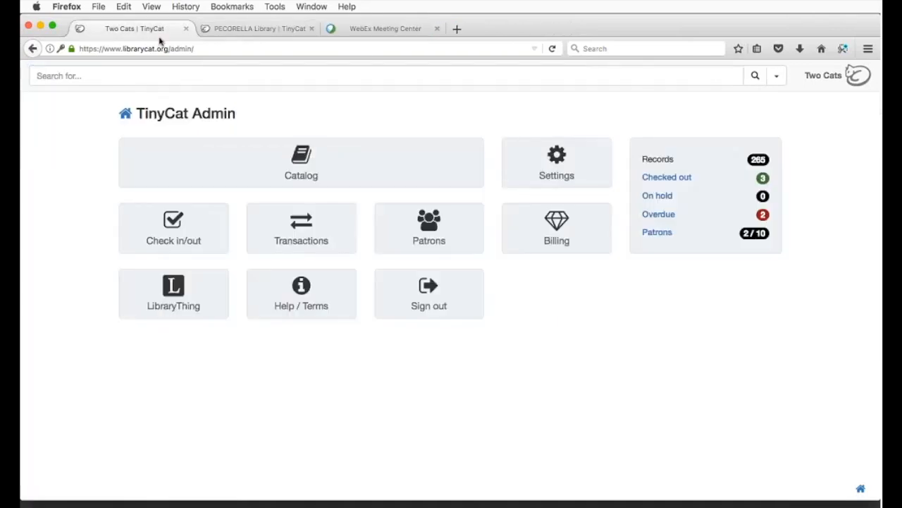
{"action": "left_click", "coordinate": [330, 297], "text": "super"}
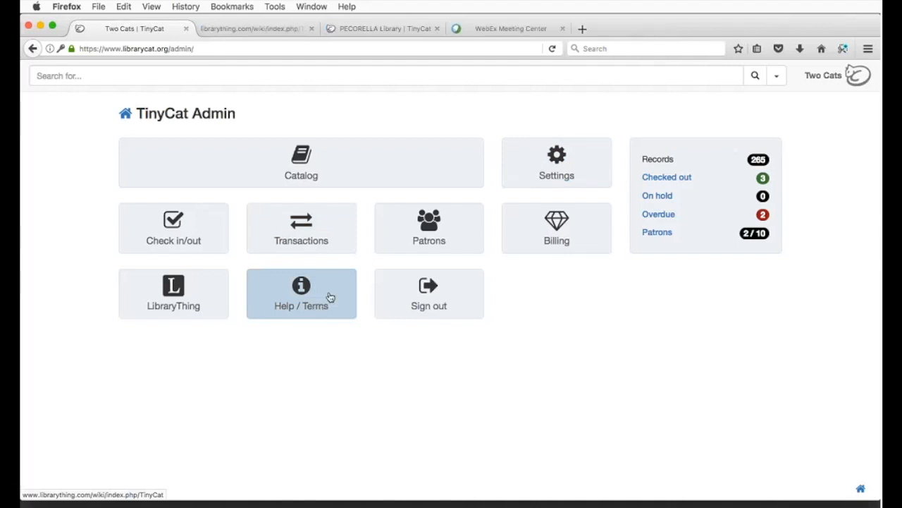
Step: Switch to the TinyCat help wiki tab and copy its page address
{"action": "left_click", "coordinate": [256, 28]}
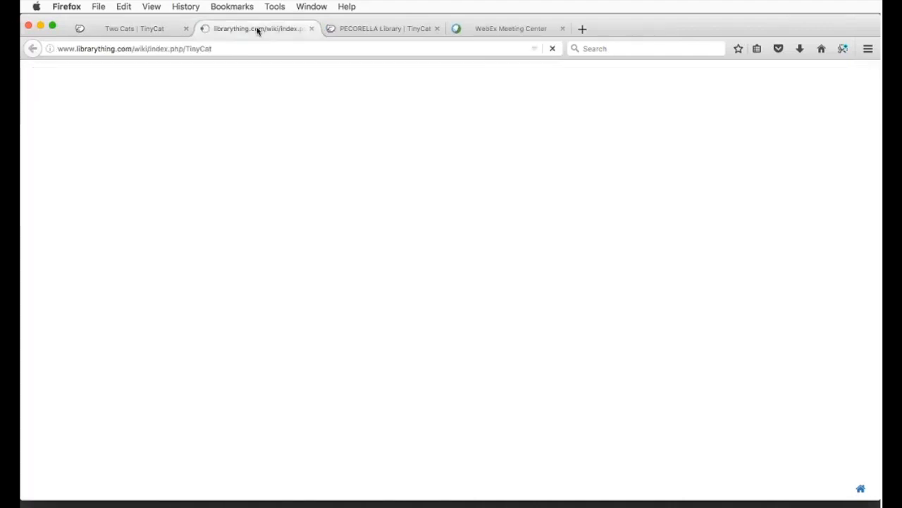
{"action": "right_click", "coordinate": [251, 48]}
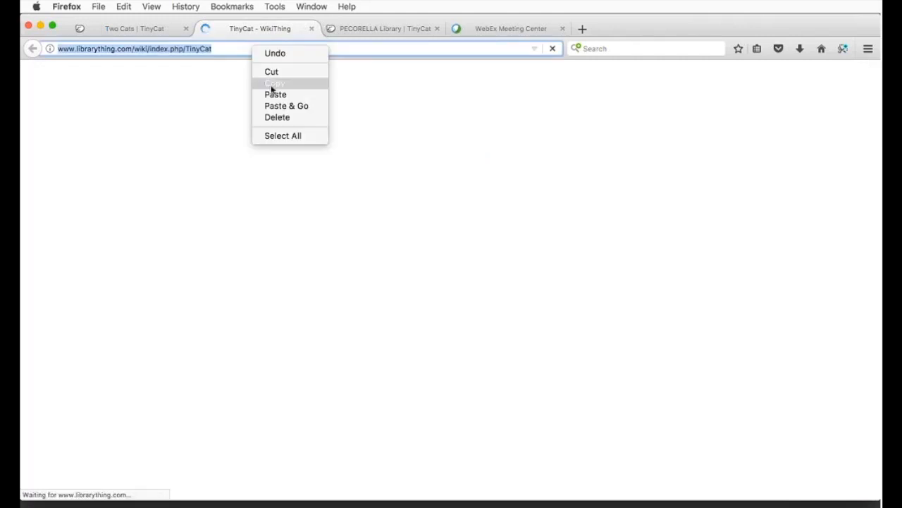
{"action": "left_click", "coordinate": [273, 82]}
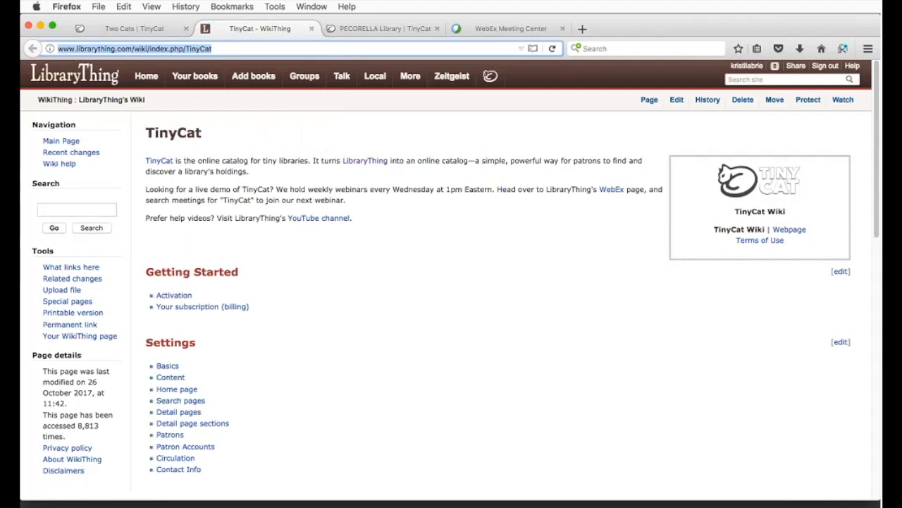
{"action": "left_click", "coordinate": [387, 283]}
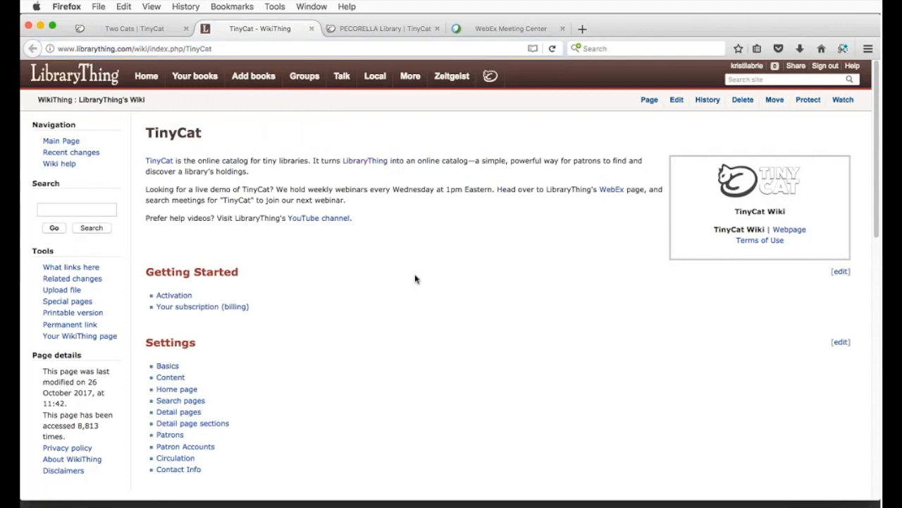
Step: Scroll through the help wiki page, then close it to return to the Admin dashboard
{"action": "scroll", "coordinate": [415, 279], "scroll_direction": "down", "scroll_amount": 4}
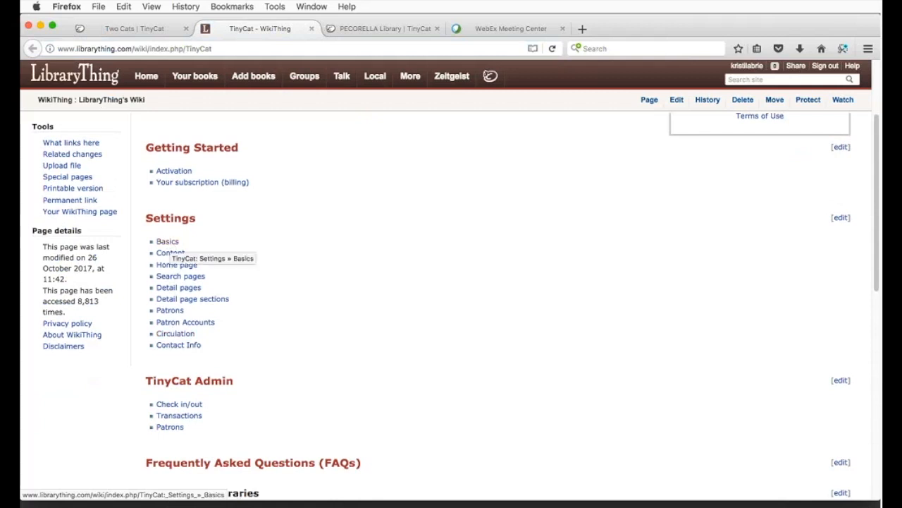
{"action": "scroll", "coordinate": [337, 299], "scroll_direction": "down", "scroll_amount": 4}
{"action": "scroll", "coordinate": [337, 299], "scroll_direction": "down", "scroll_amount": 6}
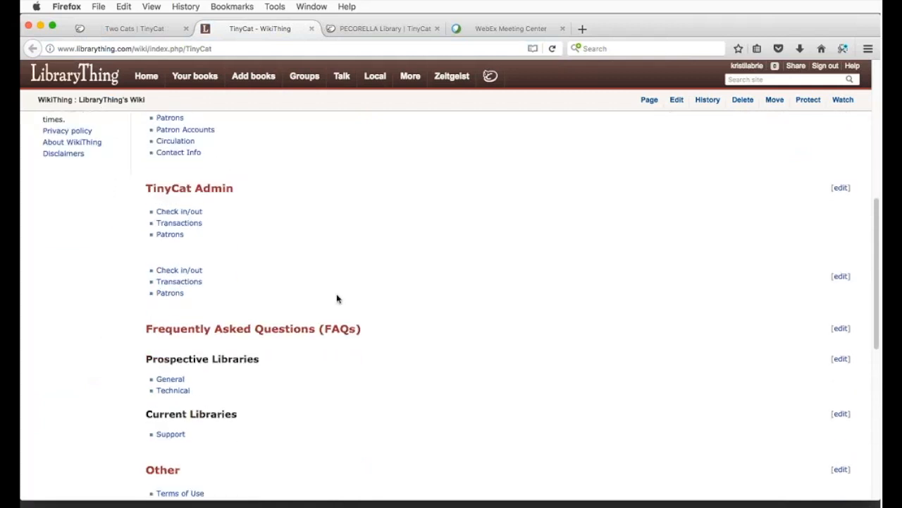
{"action": "scroll", "coordinate": [337, 299], "scroll_direction": "down", "scroll_amount": 4}
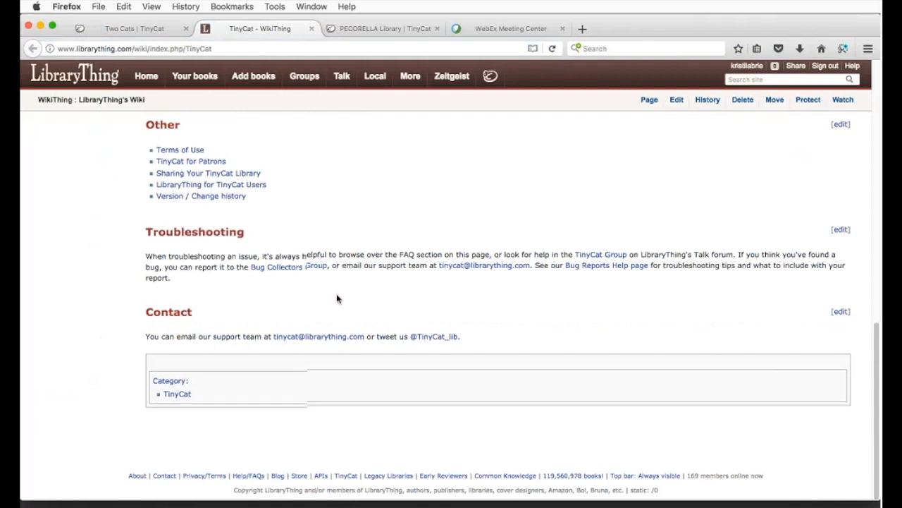
{"action": "scroll", "coordinate": [337, 299], "scroll_direction": "up", "scroll_amount": 10}
{"action": "scroll", "coordinate": [337, 299], "scroll_direction": "up", "scroll_amount": 4}
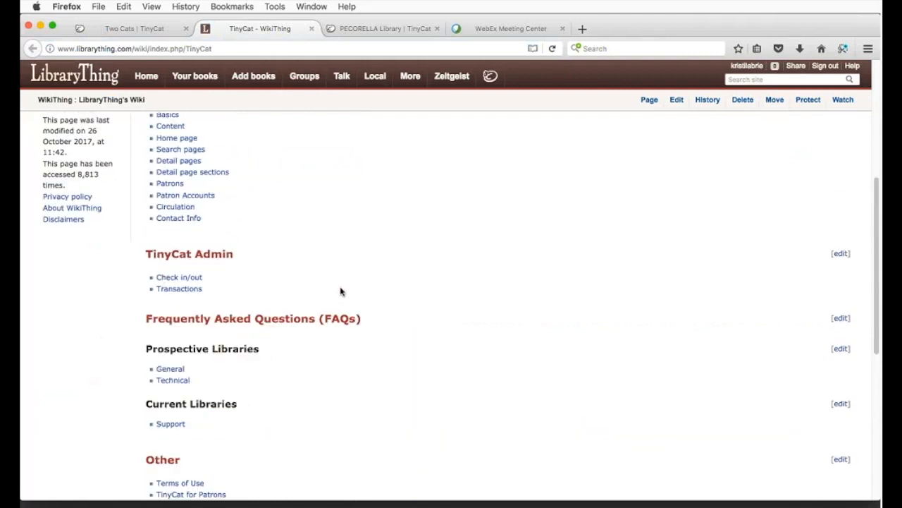
{"action": "left_click", "coordinate": [311, 28]}
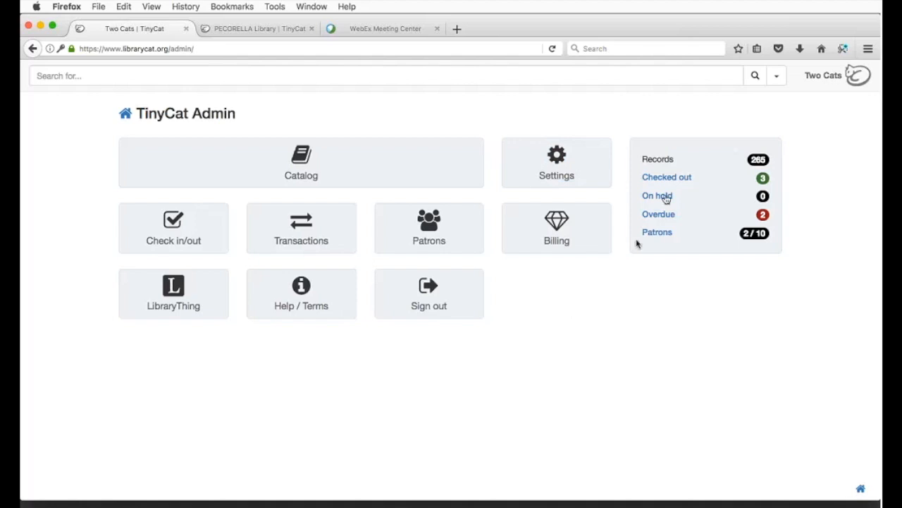
Step: Open the Two Cats Library's Basic Settings from the Admin dashboard's Settings tile
{"action": "left_click", "coordinate": [587, 175]}
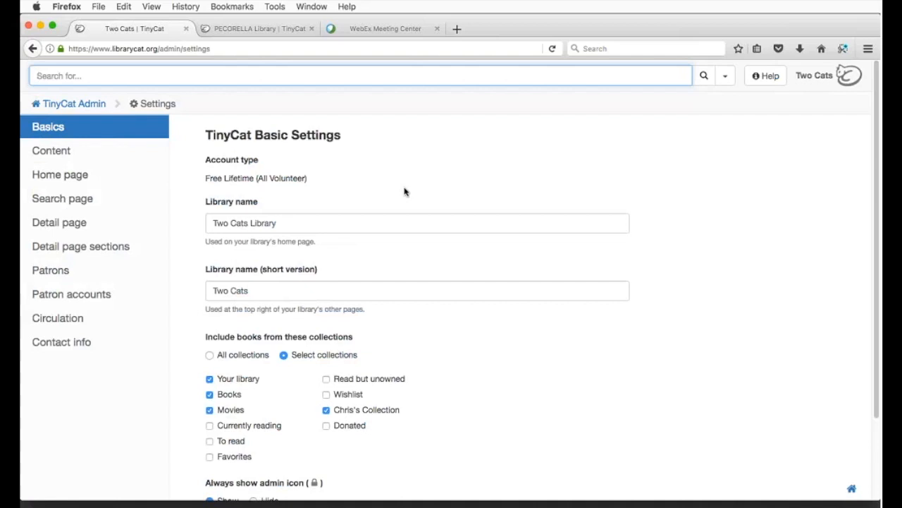
Step: Put the cursor in the Library name field showing Two Cats Library
{"action": "left_click", "coordinate": [303, 220]}
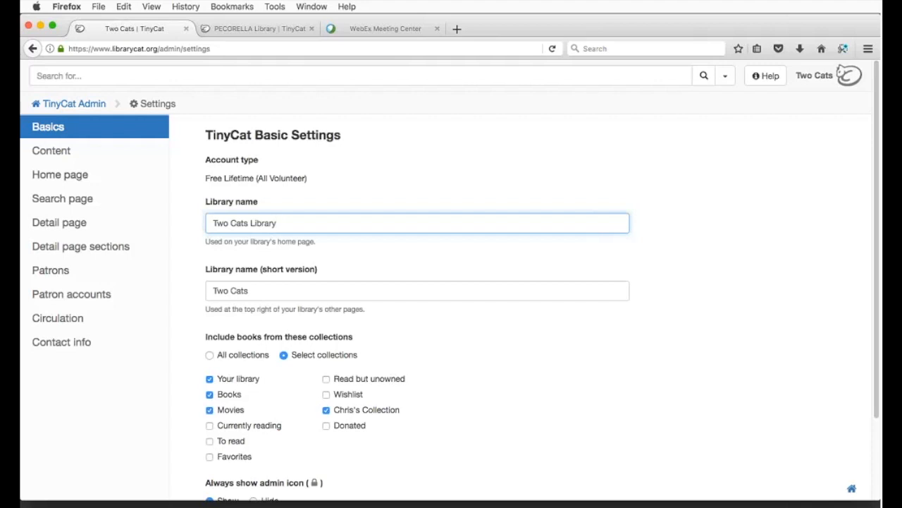
{"action": "left_click", "coordinate": [557, 342]}
{"action": "left_click", "coordinate": [489, 222]}
Step: Highlight the Free Lifetime (All Volunteer) account type text, then deselect it
{"action": "left_click_drag", "start_coordinate": [310, 179], "coordinate": [209, 178]}
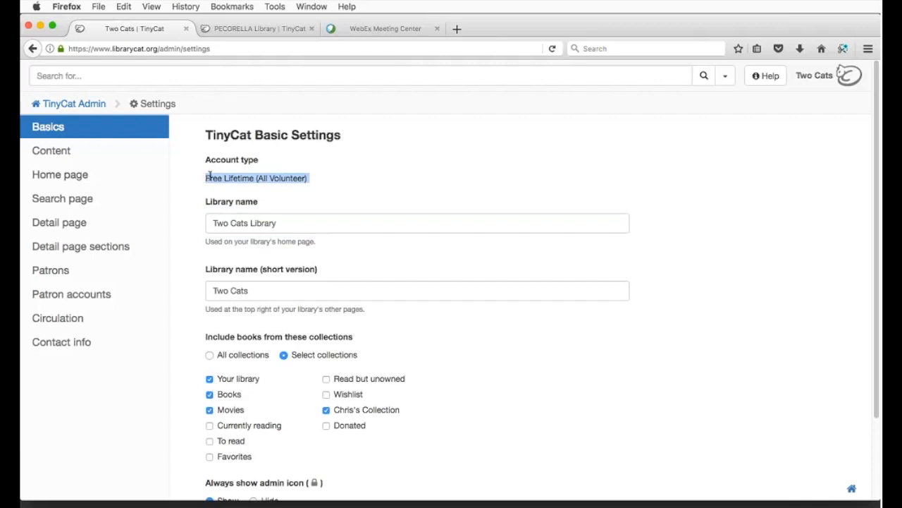
{"action": "left_click", "coordinate": [210, 177]}
{"action": "mouse_move", "coordinate": [210, 177]}
{"action": "left_mouse_down"}
{"action": "mouse_move", "coordinate": [314, 182]}
{"action": "mouse_move", "coordinate": [210, 178]}
{"action": "left_mouse_up"}
{"action": "left_click", "coordinate": [311, 180]}
{"action": "left_click", "coordinate": [208, 178]}
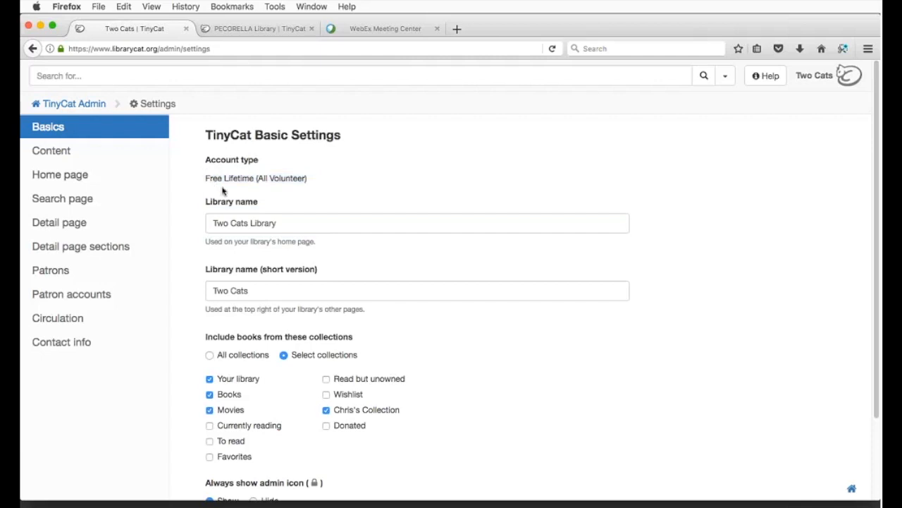
Step: Scroll past the included collections and go to the Content settings
{"action": "left_click", "coordinate": [312, 224]}
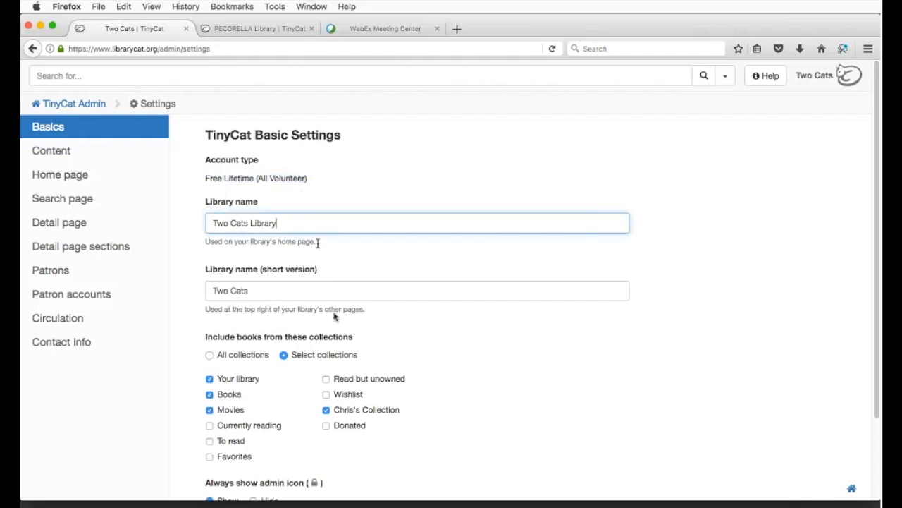
{"action": "scroll", "coordinate": [334, 313], "scroll_direction": "down", "scroll_amount": 3}
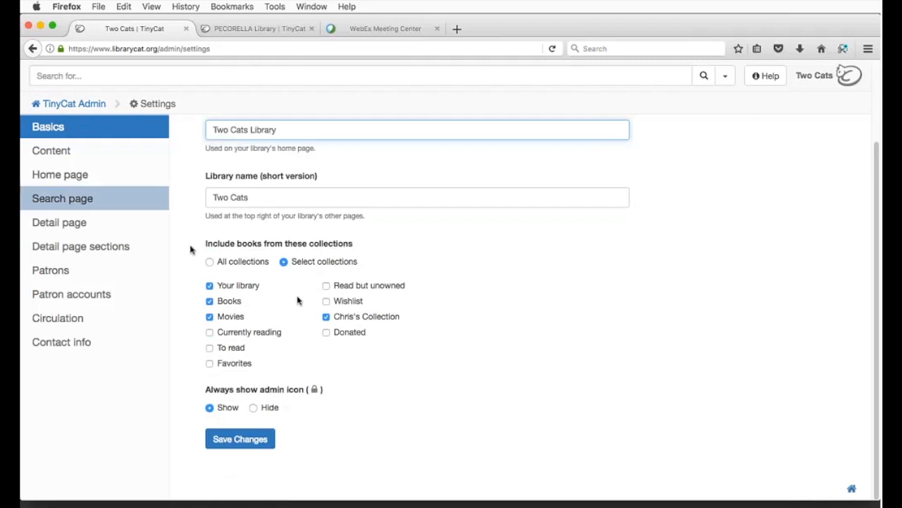
{"action": "left_click", "coordinate": [74, 153]}
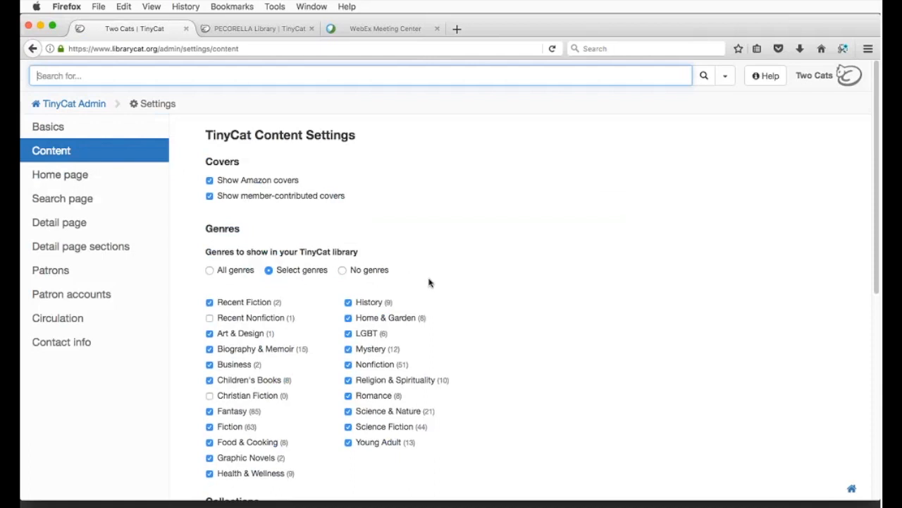
Step: Tick and untick 'Add your custom JavaScript to every page', then switch to the PECORELLA Library tab
{"action": "scroll", "coordinate": [466, 273], "scroll_direction": "down", "scroll_amount": 3}
{"action": "scroll", "coordinate": [465, 272], "scroll_direction": "down", "scroll_amount": 8}
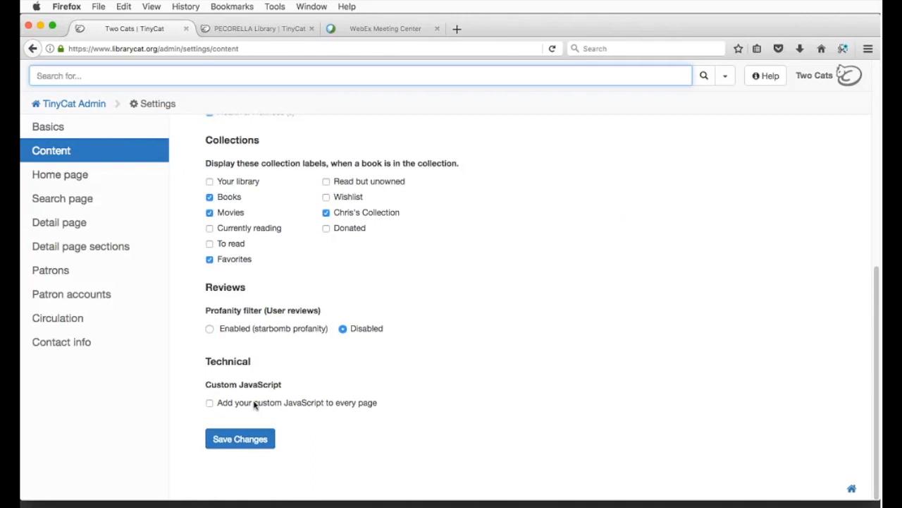
{"action": "left_click", "coordinate": [255, 404]}
{"action": "scroll", "coordinate": [402, 331], "scroll_direction": "down", "scroll_amount": 2}
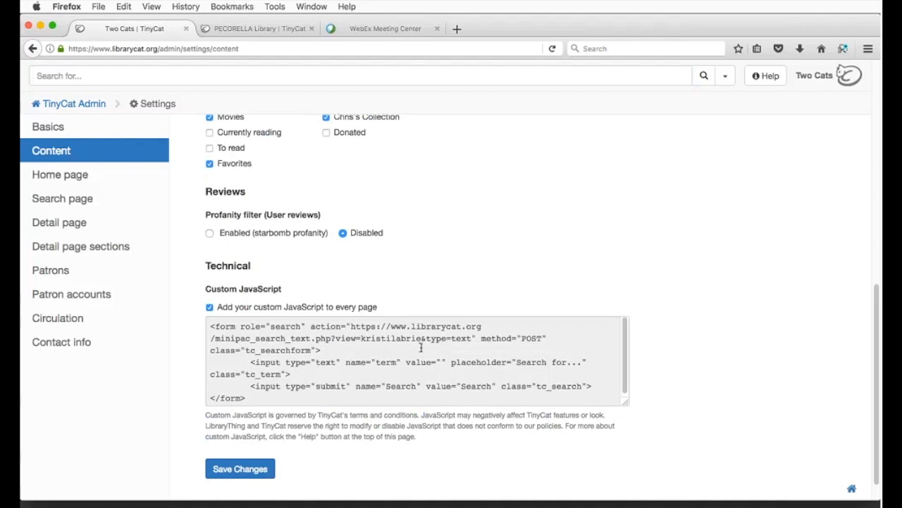
{"action": "left_click", "coordinate": [224, 309]}
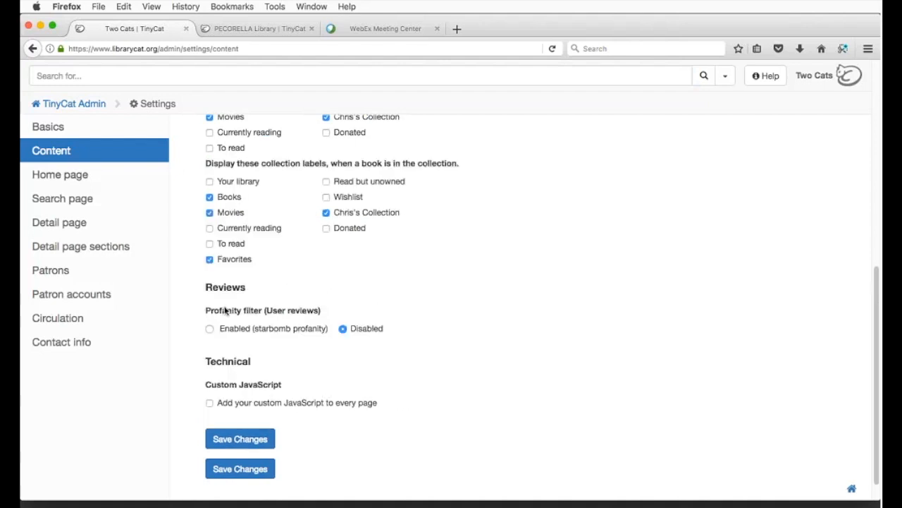
{"action": "left_click", "coordinate": [253, 29]}
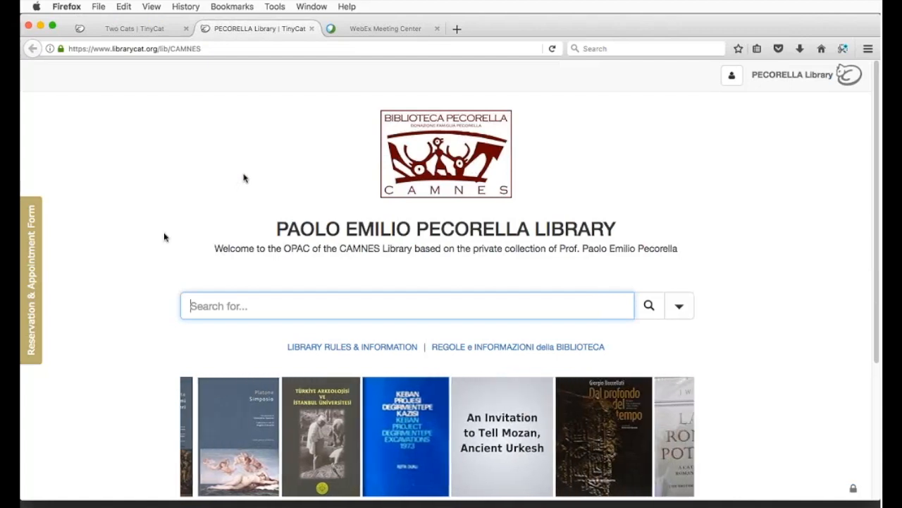
Step: Preview PECORELLA's Reservation & Appointment Form, then close it and the PECORELLA and WebEx tabs
{"action": "left_click", "coordinate": [36, 250]}
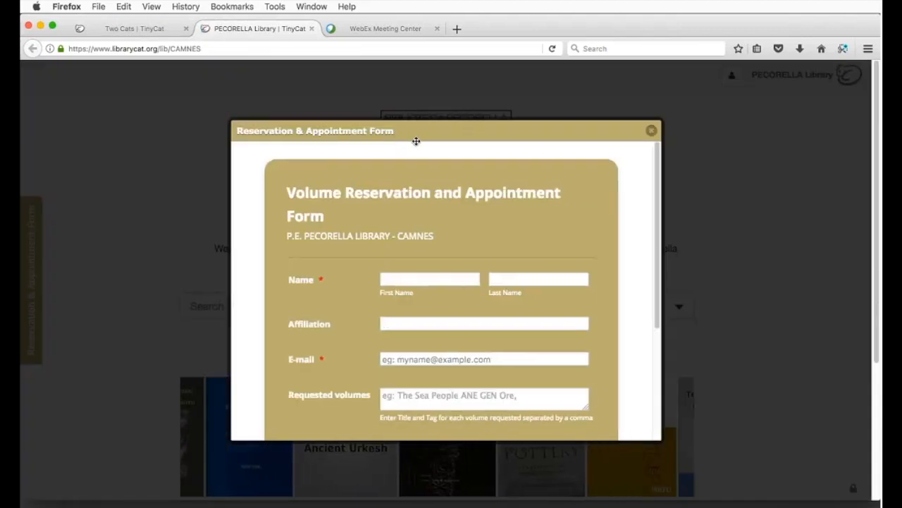
{"action": "scroll", "coordinate": [569, 210], "scroll_direction": "down", "scroll_amount": 5}
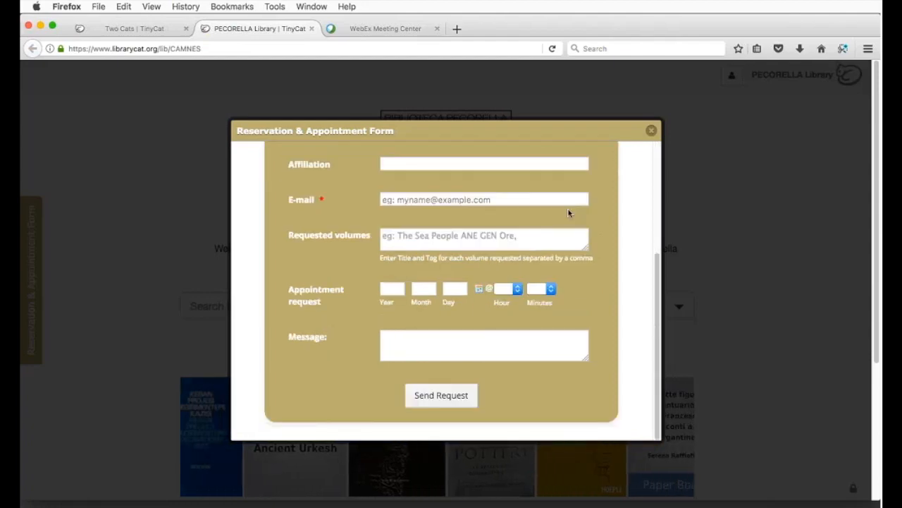
{"action": "scroll", "coordinate": [578, 183], "scroll_direction": "up", "scroll_amount": 5}
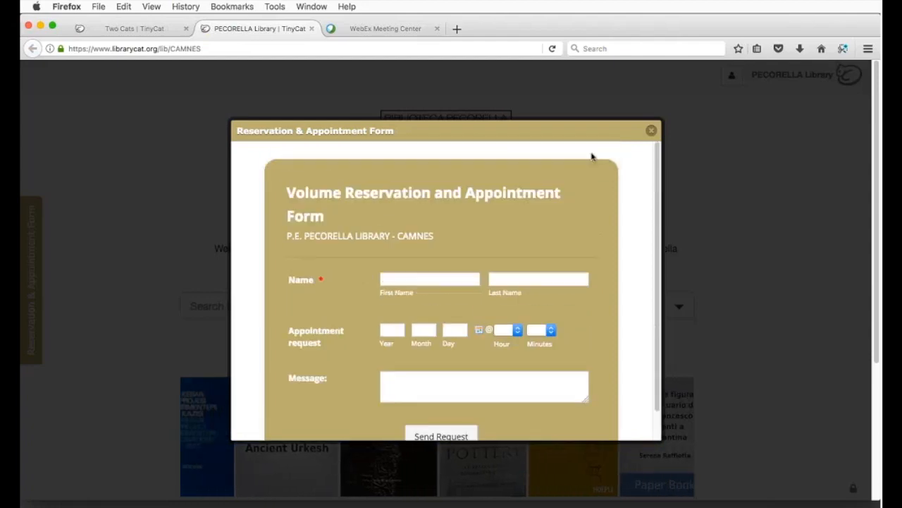
{"action": "left_click", "coordinate": [651, 130]}
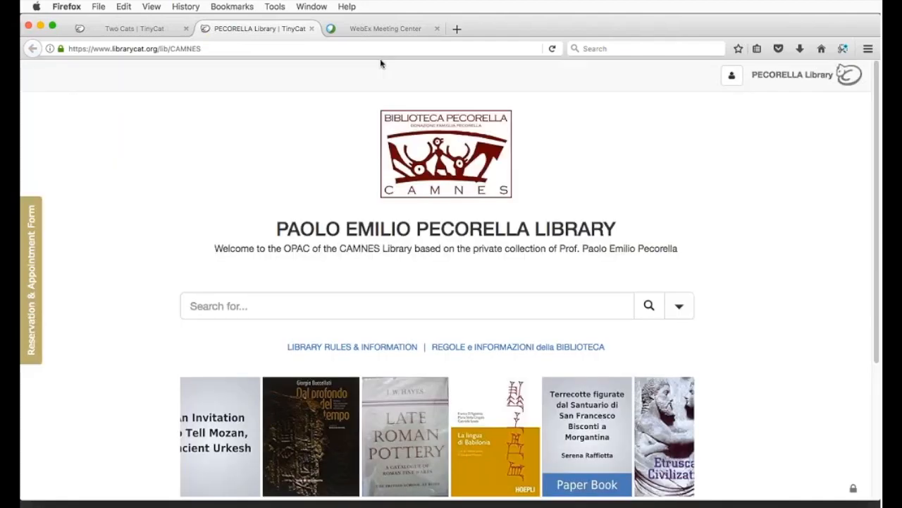
{"action": "left_click", "coordinate": [311, 29]}
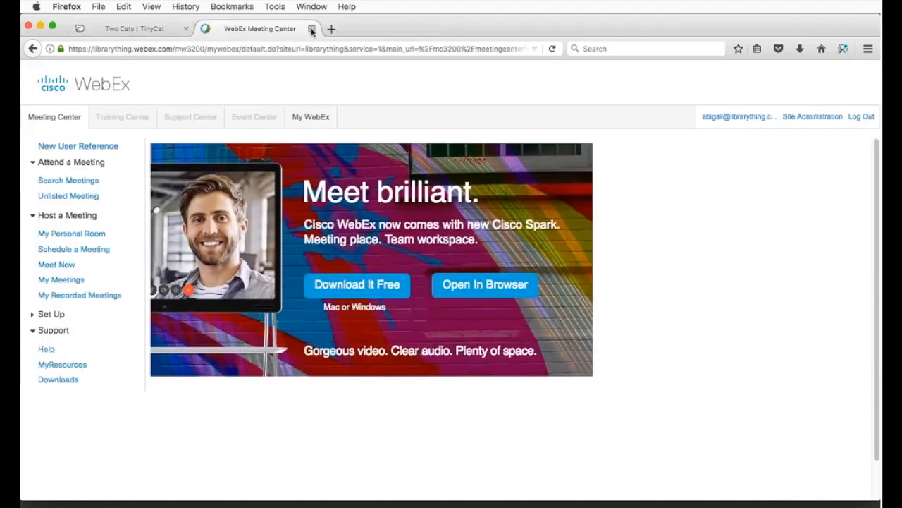
{"action": "left_click", "coordinate": [311, 29]}
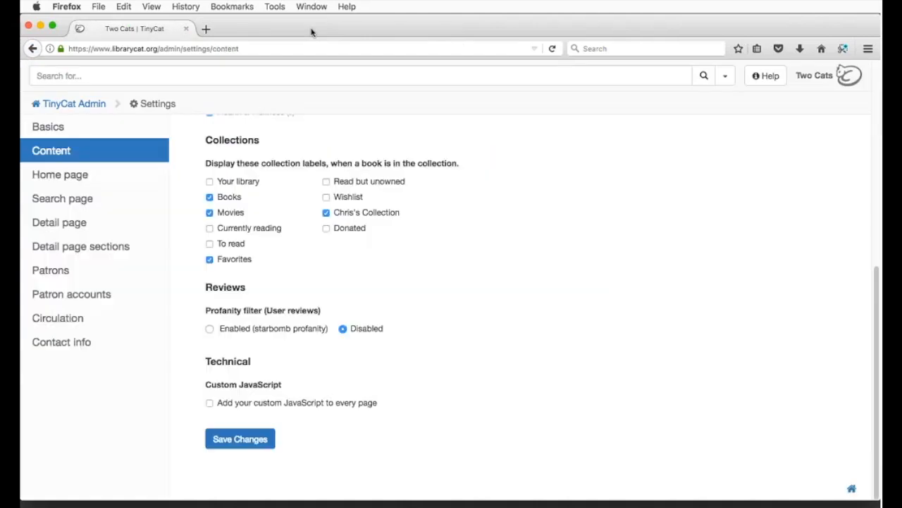
Step: Open Home page settings and change the content under the search box from Free HTML to None
{"action": "left_click", "coordinate": [91, 178]}
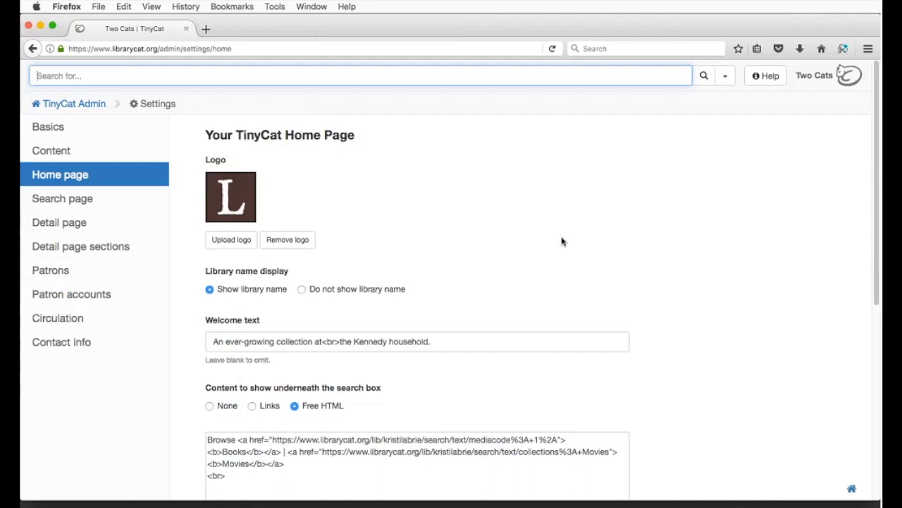
{"action": "scroll", "coordinate": [562, 241], "scroll_direction": "down", "scroll_amount": 1}
{"action": "scroll", "coordinate": [562, 241], "scroll_direction": "down", "scroll_amount": 5}
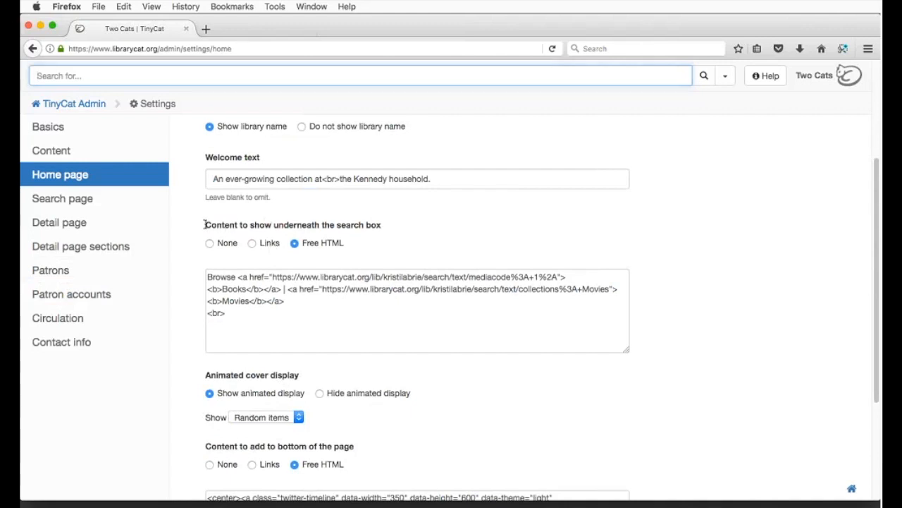
{"action": "left_click_drag", "start_coordinate": [204, 224], "coordinate": [402, 230]}
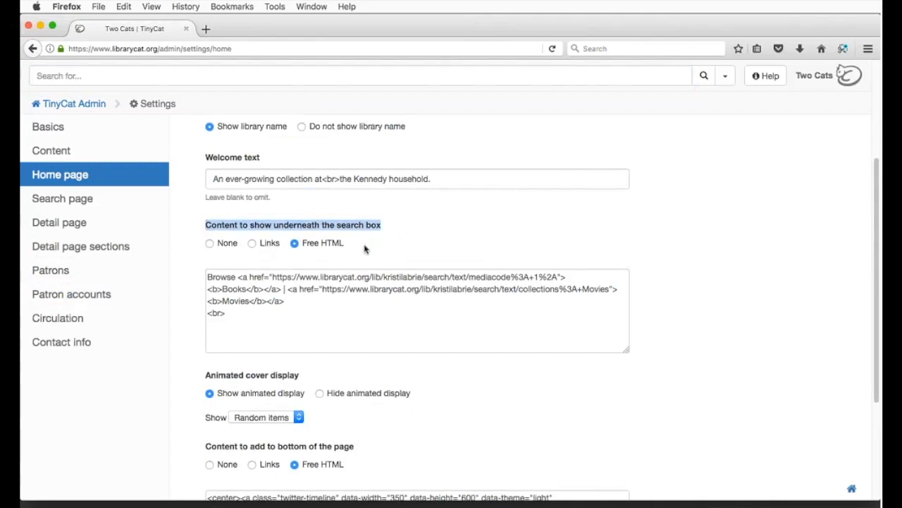
{"action": "left_click", "coordinate": [229, 246]}
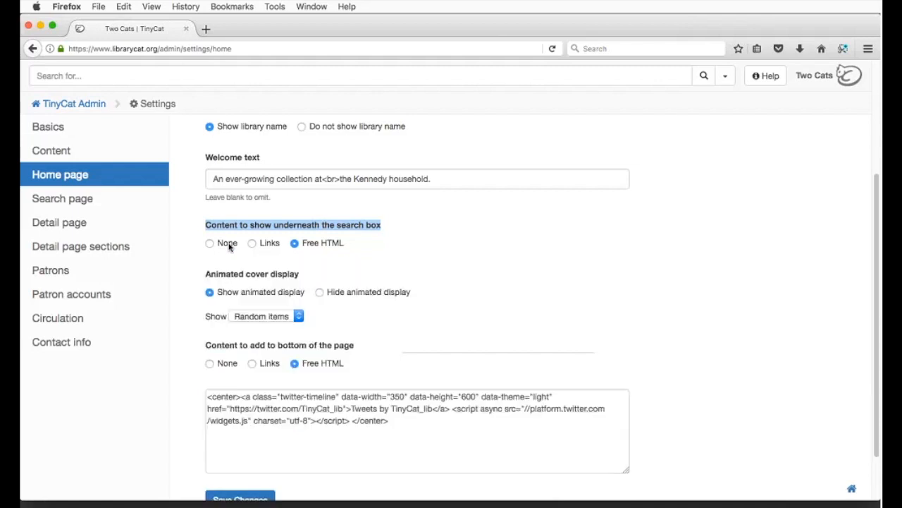
Step: Switch the content under the search box to Links and click into the Wording and URL fields
{"action": "left_click", "coordinate": [268, 244]}
{"action": "left_click", "coordinate": [276, 282]}
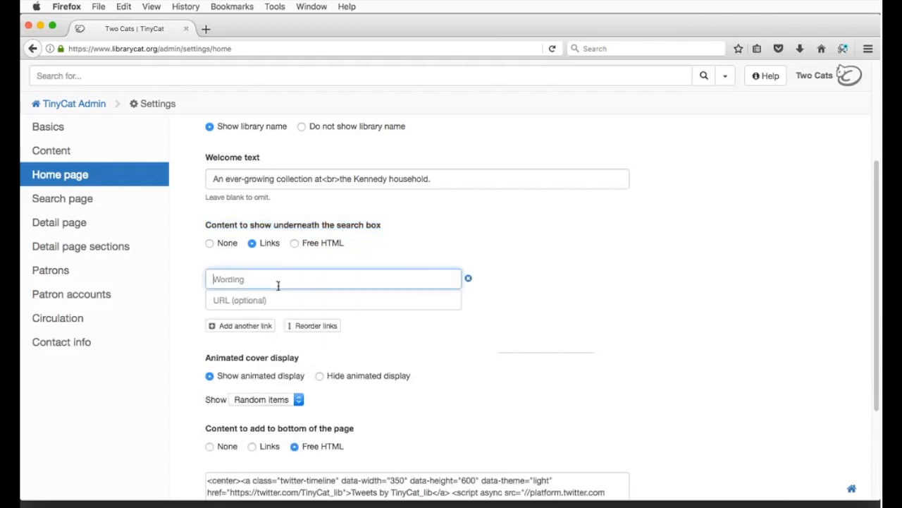
{"action": "left_click", "coordinate": [286, 300]}
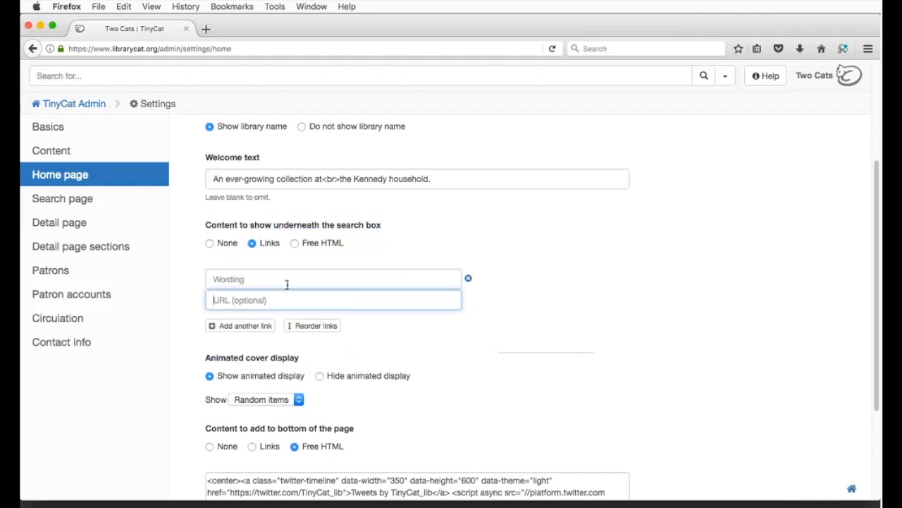
Step: Restore Free HTML under the search box, review its link markup, then go to Search Page settings
{"action": "left_click", "coordinate": [302, 245]}
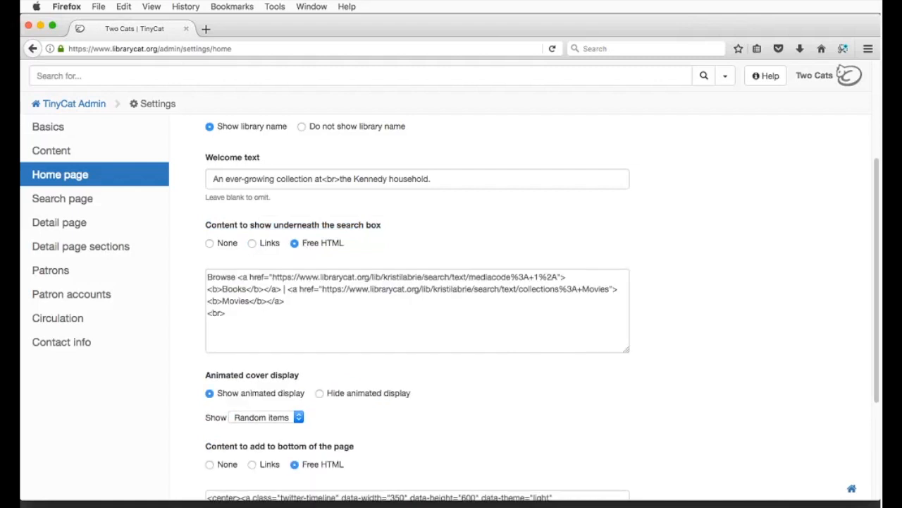
{"action": "left_click", "coordinate": [308, 302]}
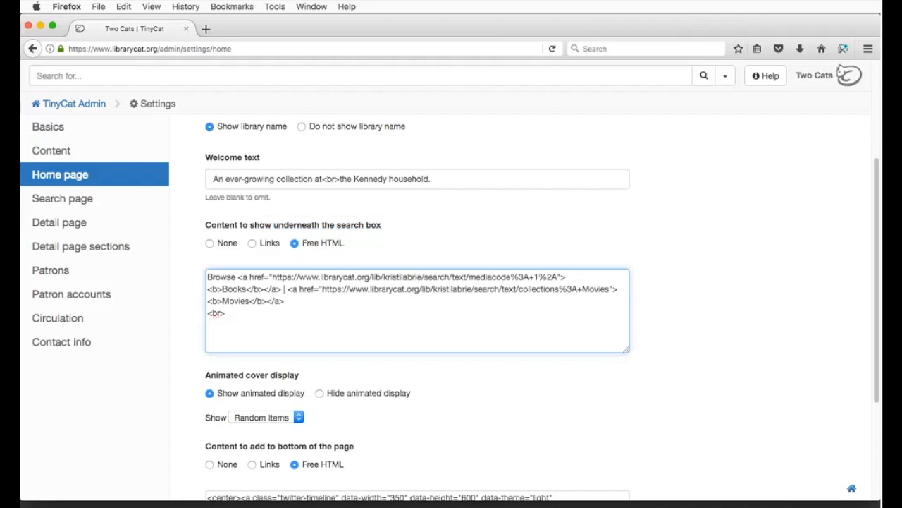
{"action": "scroll", "coordinate": [433, 219], "scroll_direction": "down", "scroll_amount": 3}
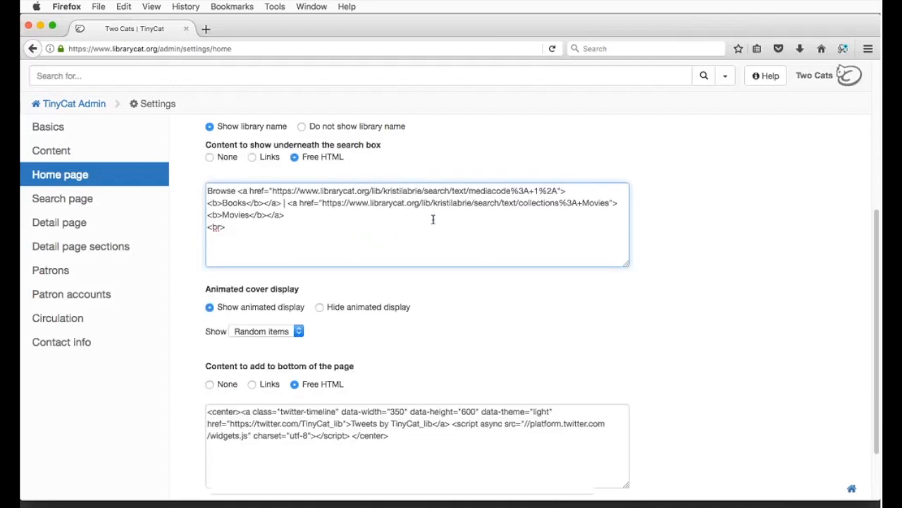
{"action": "scroll", "coordinate": [433, 219], "scroll_direction": "down", "scroll_amount": 3}
{"action": "left_click", "coordinate": [65, 202]}
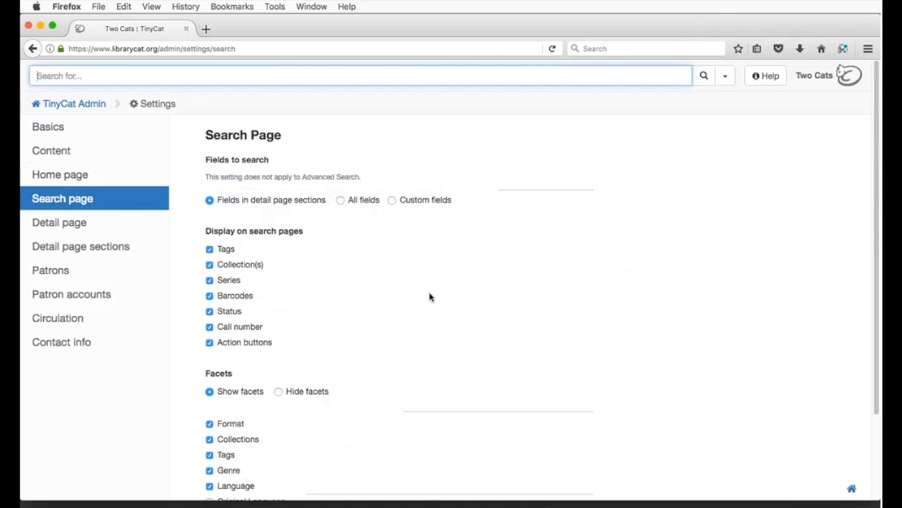
Step: Scroll through the Search Page fields, display options and facets, then go to Detail Page settings
{"action": "scroll", "coordinate": [430, 297], "scroll_direction": "down", "scroll_amount": 3}
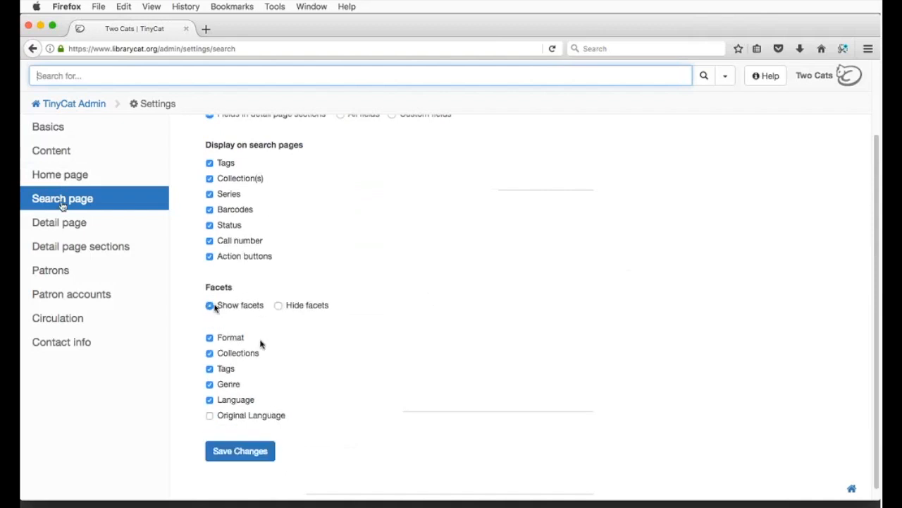
{"action": "left_click", "coordinate": [65, 236]}
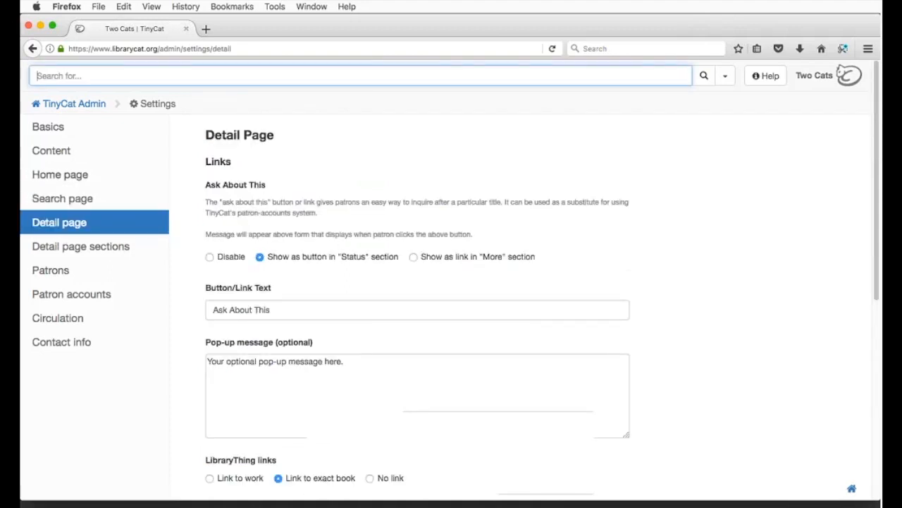
Step: Scroll from the Ask About This button text to the bottom of Detail Page settings, then open Detail page sections
{"action": "left_click", "coordinate": [323, 310]}
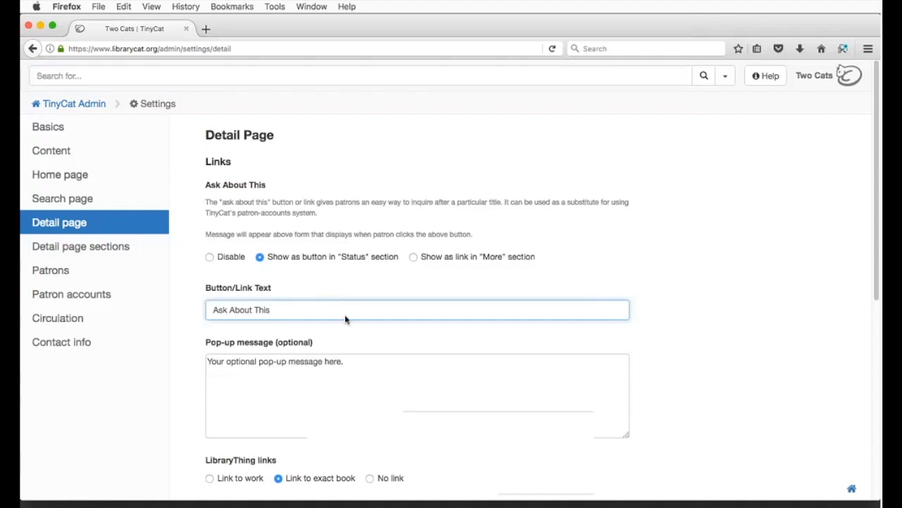
{"action": "scroll", "coordinate": [282, 272], "scroll_direction": "down", "scroll_amount": 2}
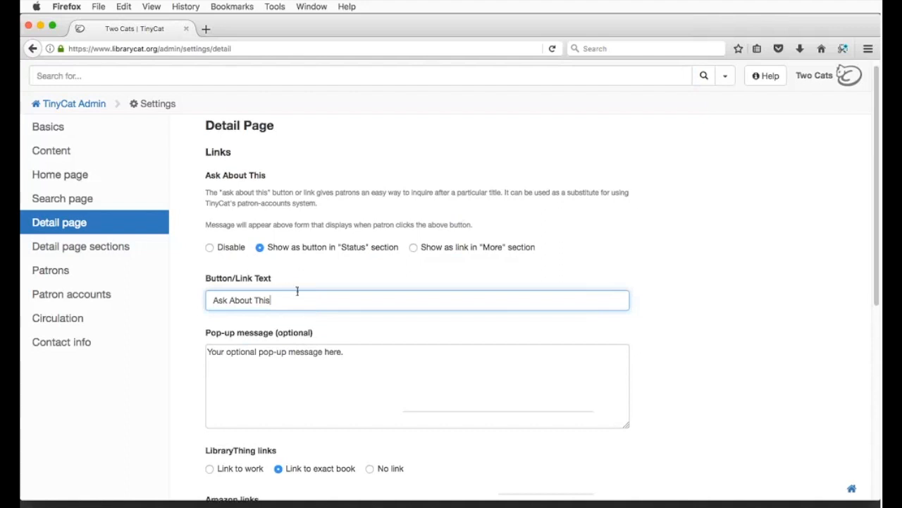
{"action": "scroll", "coordinate": [290, 264], "scroll_direction": "down", "scroll_amount": 3}
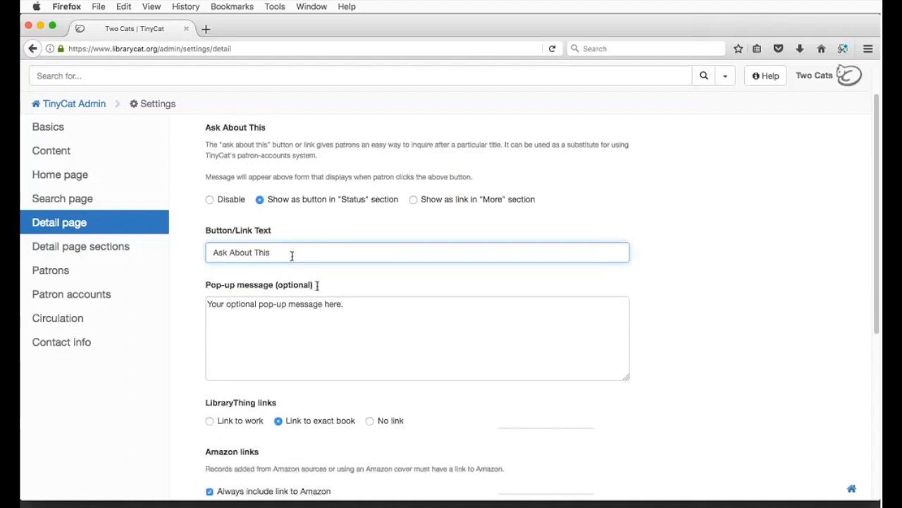
{"action": "scroll", "coordinate": [393, 321], "scroll_direction": "down", "scroll_amount": 2}
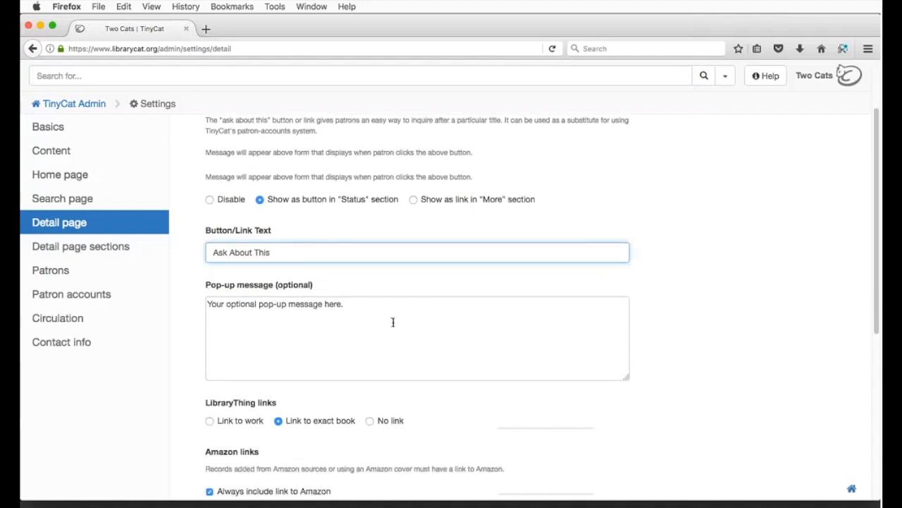
{"action": "scroll", "coordinate": [392, 322], "scroll_direction": "down", "scroll_amount": 6}
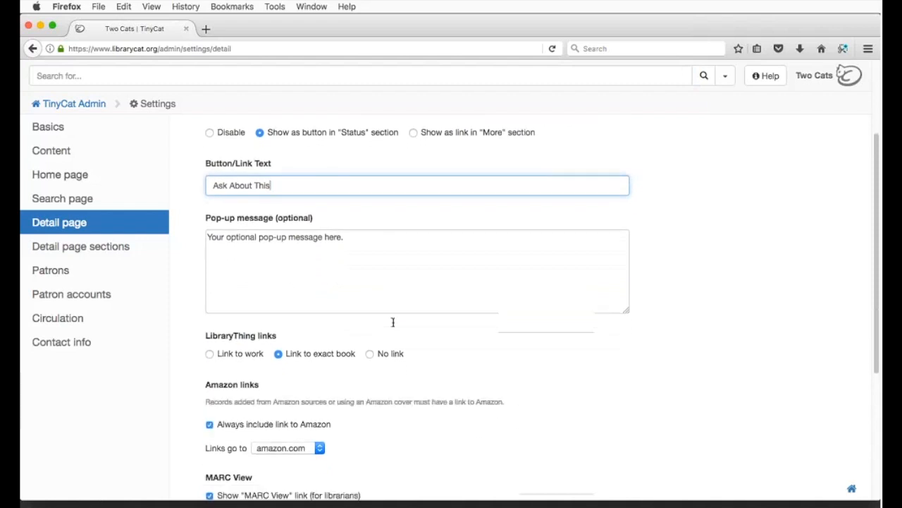
{"action": "scroll", "coordinate": [393, 321], "scroll_direction": "down", "scroll_amount": 15}
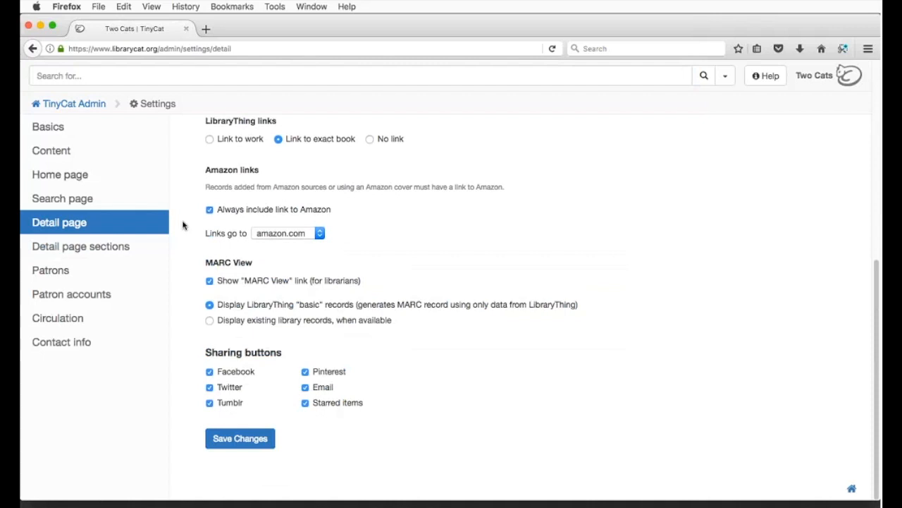
{"action": "left_click", "coordinate": [133, 252]}
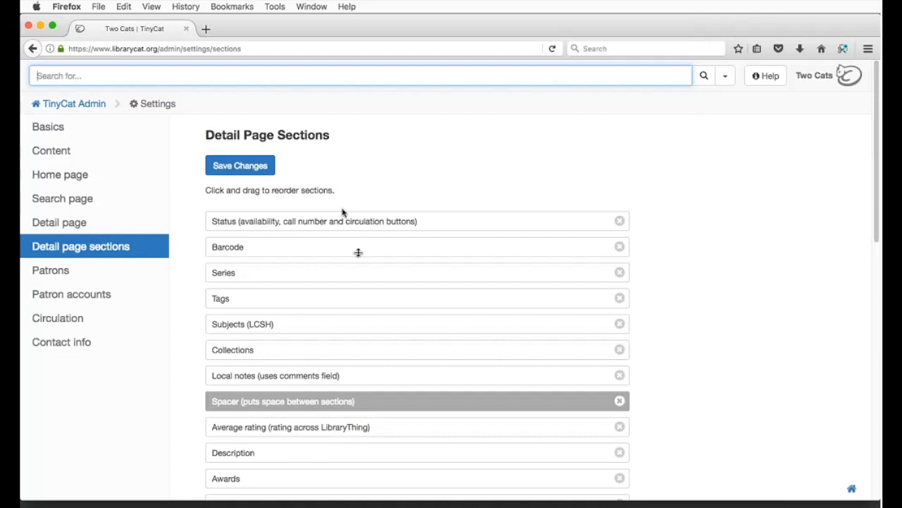
Step: Remove Physical description from the detail page sections, leaving Barcode in place
{"action": "left_click_drag", "start_coordinate": [358, 244], "coordinate": [334, 243]}
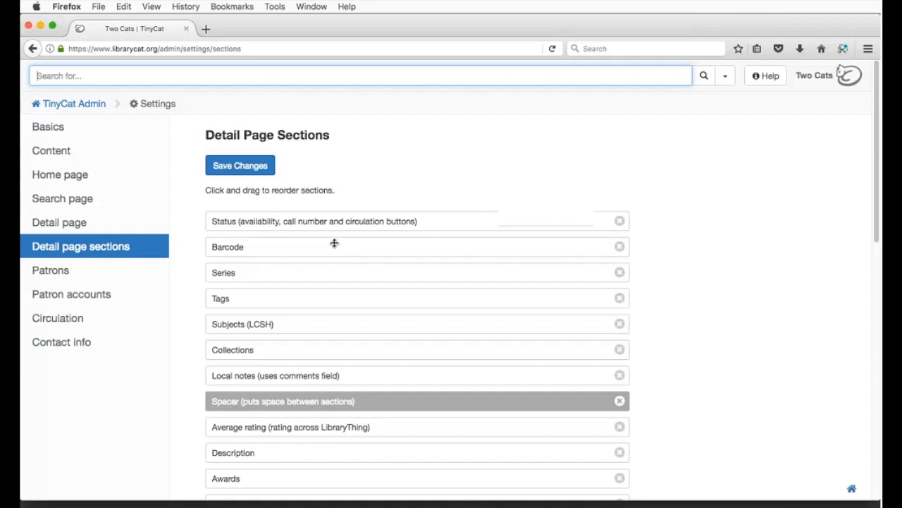
{"action": "scroll", "coordinate": [369, 278], "scroll_direction": "down", "scroll_amount": 5}
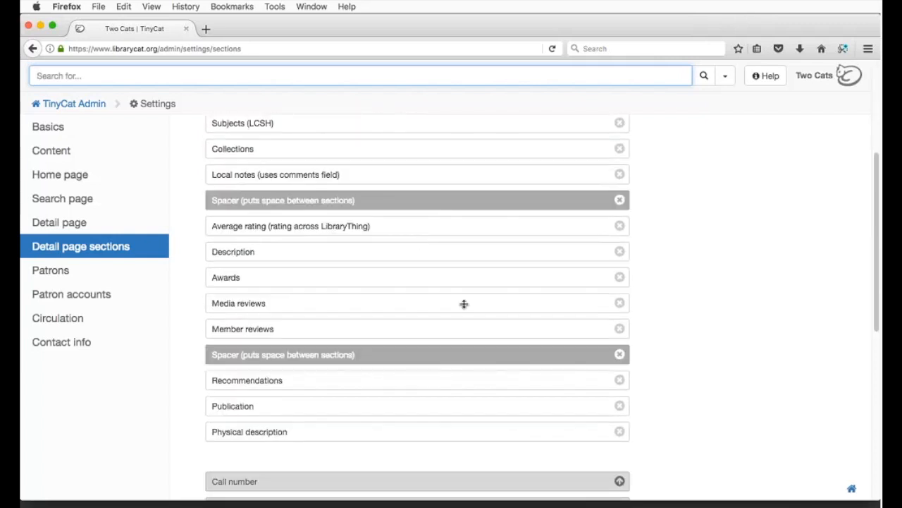
{"action": "scroll", "coordinate": [464, 304], "scroll_direction": "down", "scroll_amount": 1}
{"action": "scroll", "coordinate": [464, 304], "scroll_direction": "down", "scroll_amount": 1}
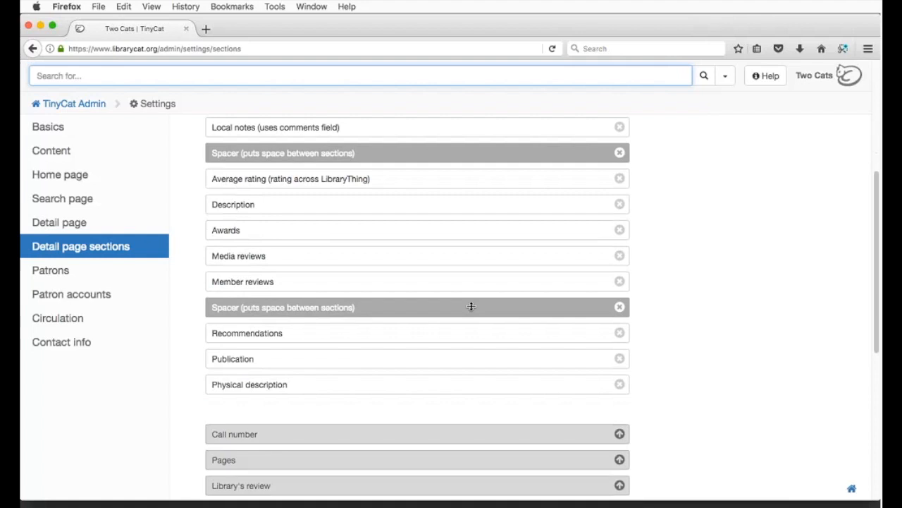
{"action": "left_click", "coordinate": [624, 386]}
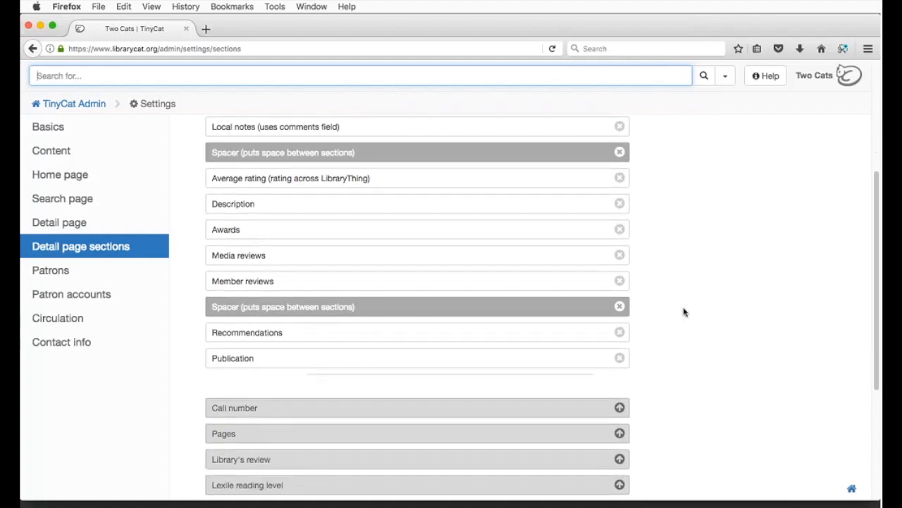
Step: Add Call number to the shown sections just below Collections, then go to Patrons settings
{"action": "scroll", "coordinate": [677, 314], "scroll_direction": "down", "scroll_amount": 2}
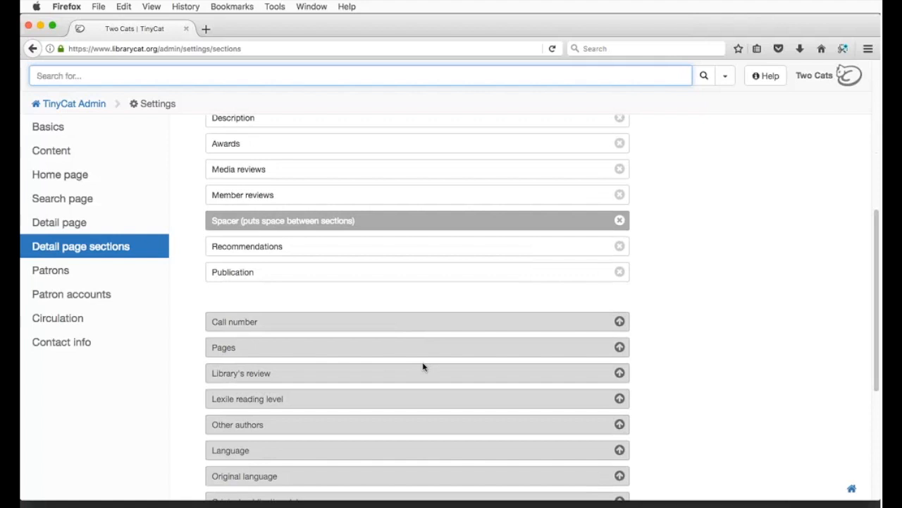
{"action": "left_click", "coordinate": [619, 321]}
{"action": "left_click_drag", "start_coordinate": [489, 296], "coordinate": [435, 180]}
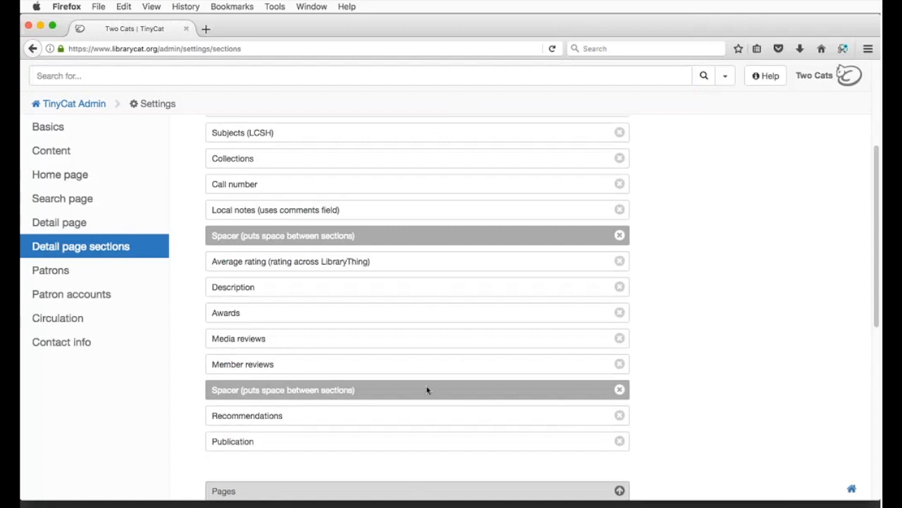
{"action": "scroll", "coordinate": [427, 388], "scroll_direction": "up", "scroll_amount": 1}
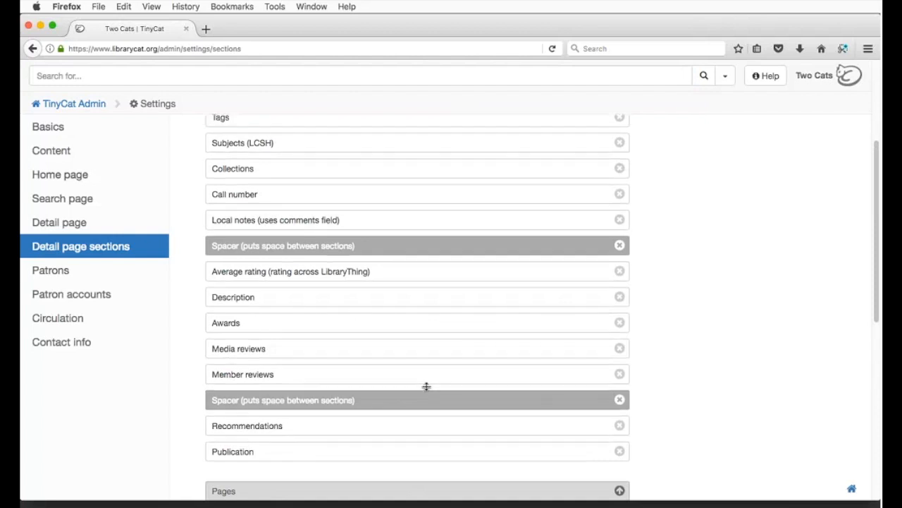
{"action": "scroll", "coordinate": [426, 386], "scroll_direction": "up", "scroll_amount": 5}
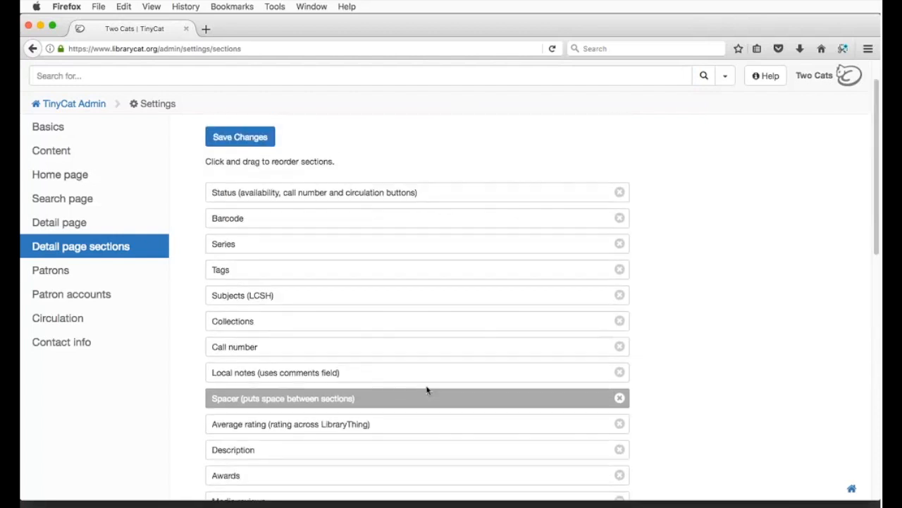
{"action": "left_click", "coordinate": [118, 271]}
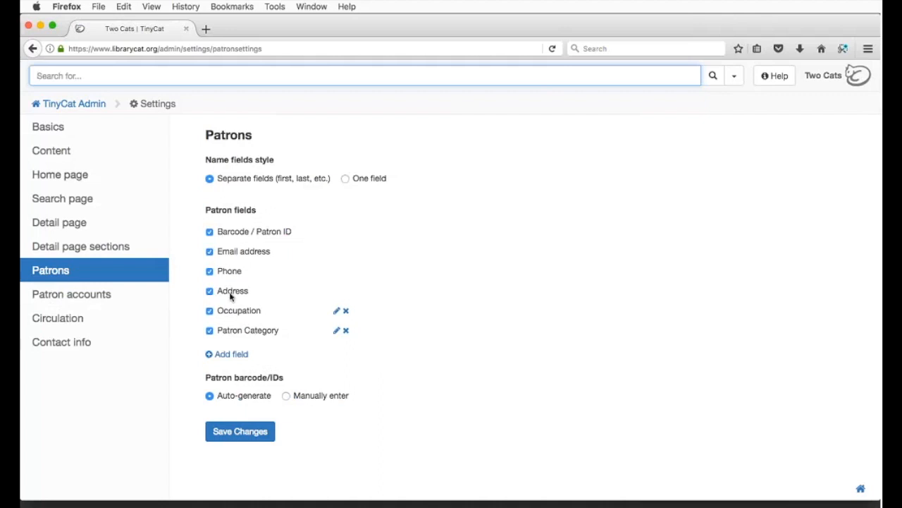
Step: Cancel adding a field and renaming Occupation, then go to Patron Accounts settings
{"action": "left_click", "coordinate": [234, 359]}
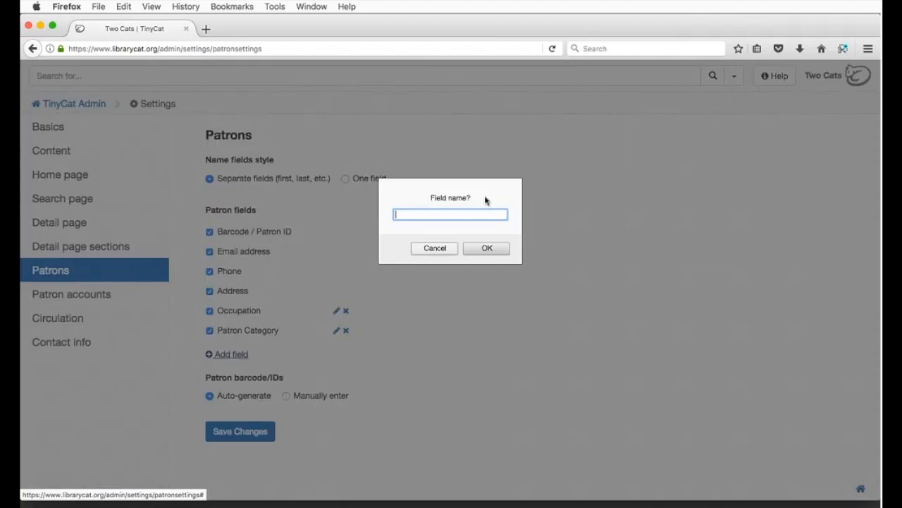
{"action": "left_click", "coordinate": [435, 248]}
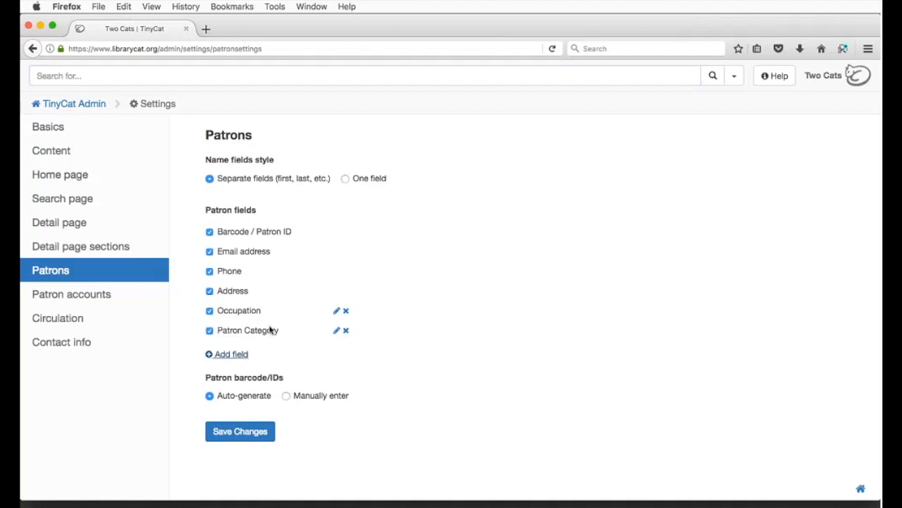
{"action": "left_click", "coordinate": [337, 311]}
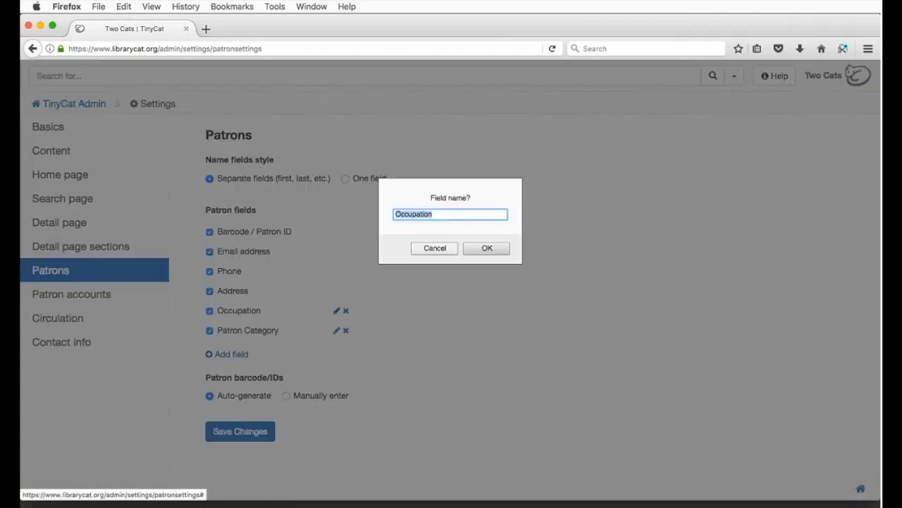
{"action": "left_click", "coordinate": [443, 249]}
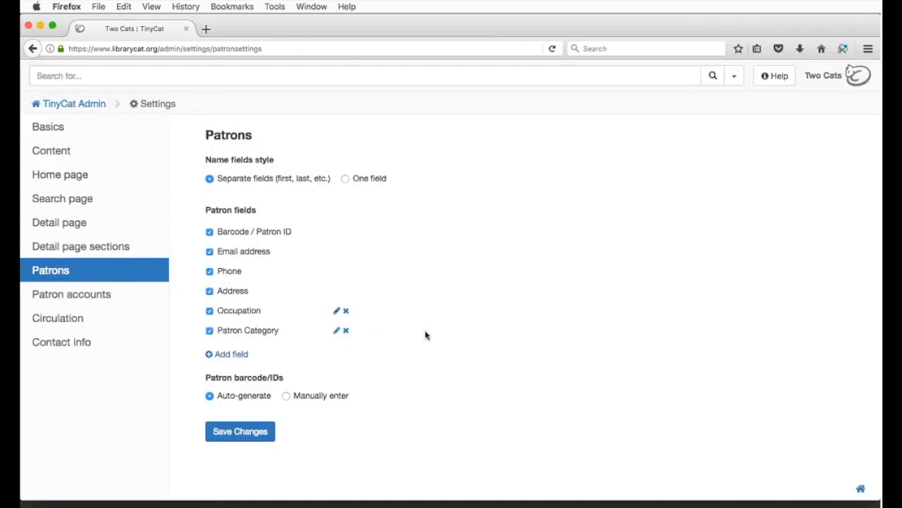
{"action": "left_click", "coordinate": [113, 294]}
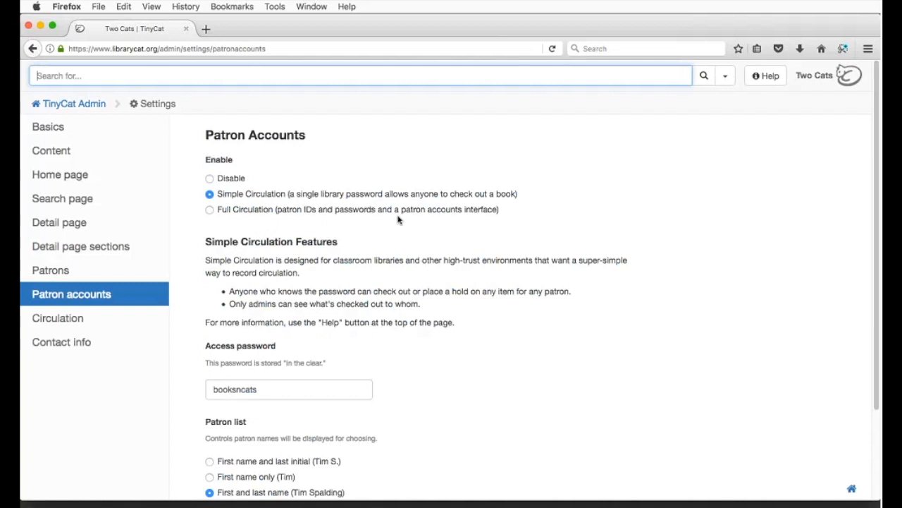
{"action": "left_click", "coordinate": [233, 180]}
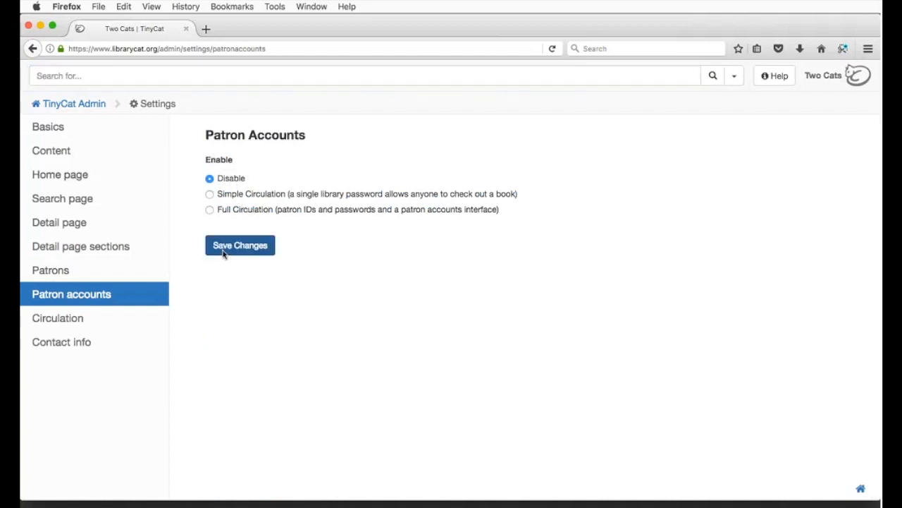
{"action": "left_click", "coordinate": [239, 196]}
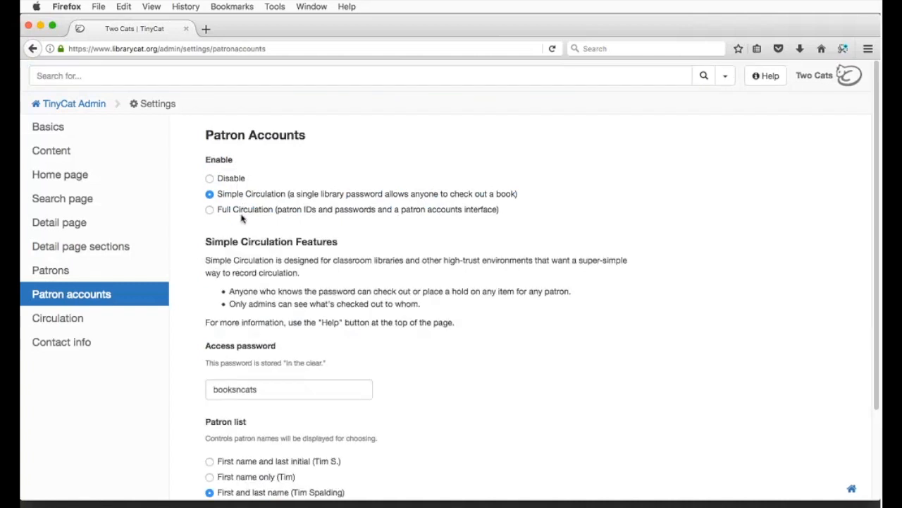
{"action": "left_click", "coordinate": [127, 328]}
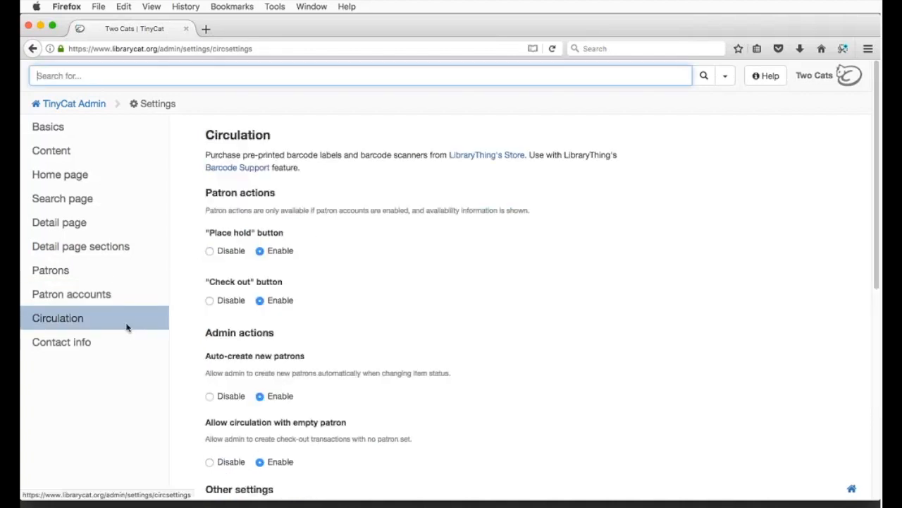
{"action": "left_click", "coordinate": [238, 253]}
{"action": "left_click", "coordinate": [285, 252]}
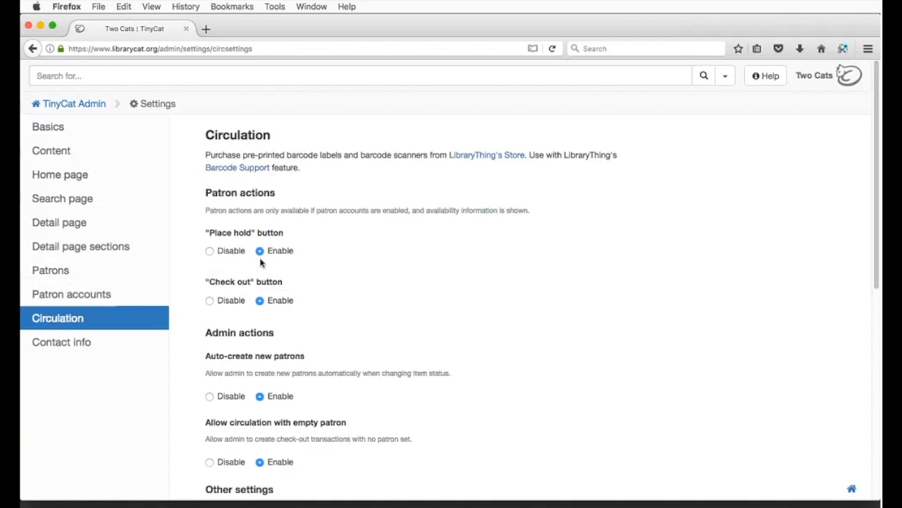
{"action": "left_click", "coordinate": [92, 305]}
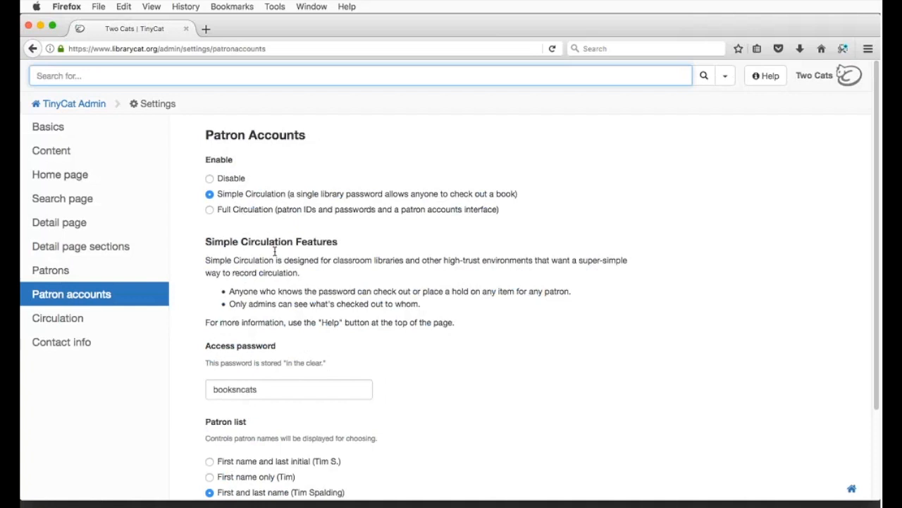
Step: Save Full Circulation for patron accounts and open the Two Cats Library catalog tab
{"action": "left_click", "coordinate": [258, 210]}
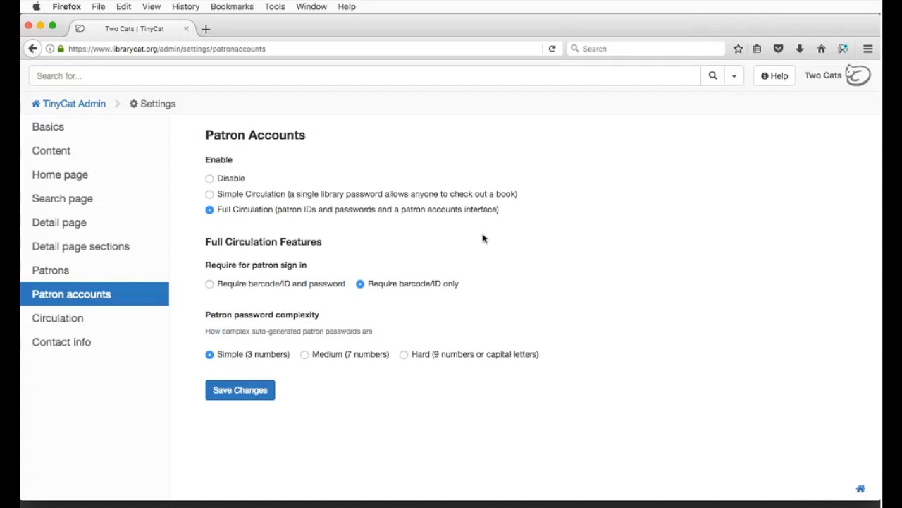
{"action": "left_click", "coordinate": [242, 391]}
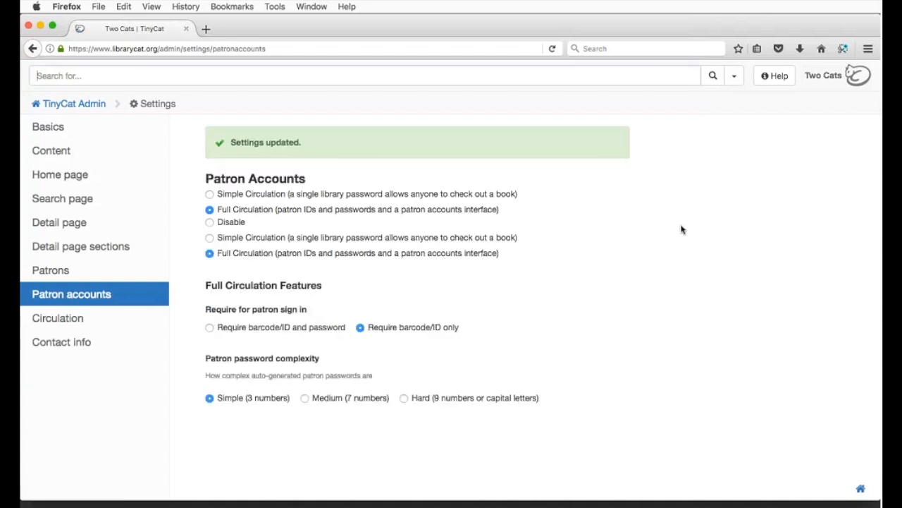
{"action": "left_click", "coordinate": [826, 82], "text": "super"}
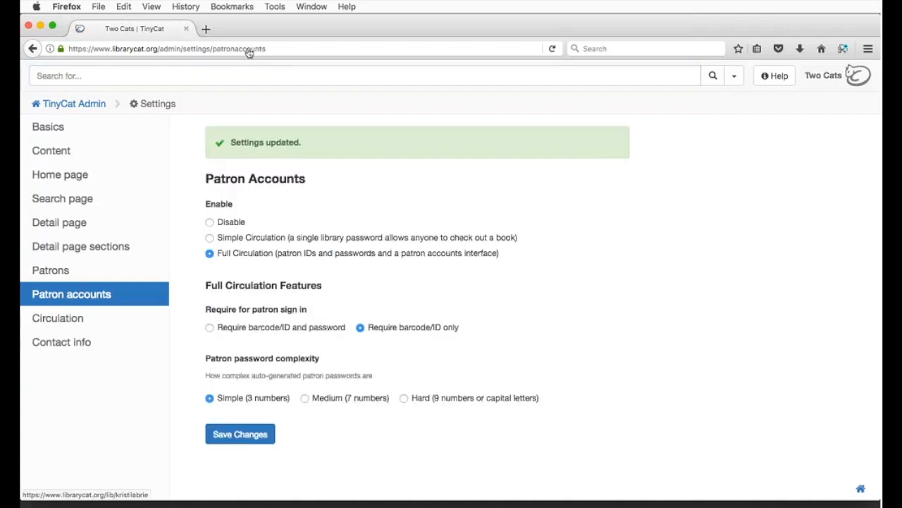
{"action": "left_click", "coordinate": [249, 29]}
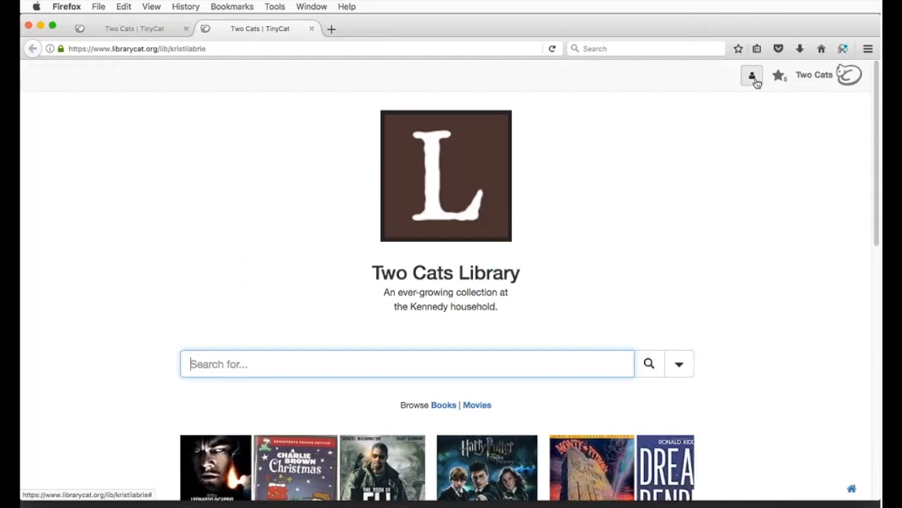
Step: Sign in to the public catalog with the patron's ID
{"action": "left_click", "coordinate": [752, 78]}
{"action": "left_click", "coordinate": [386, 227]}
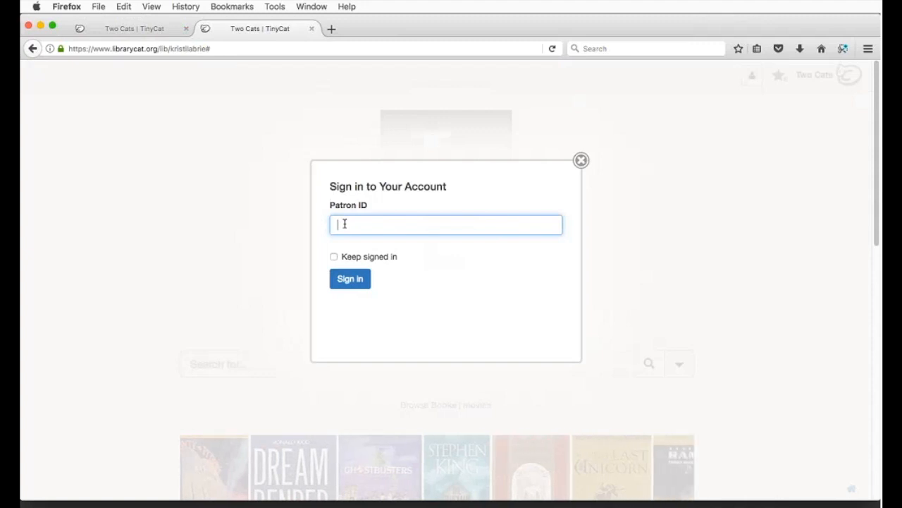
{"action": "type", "text": "2"}
{"action": "key", "text": "Return"}
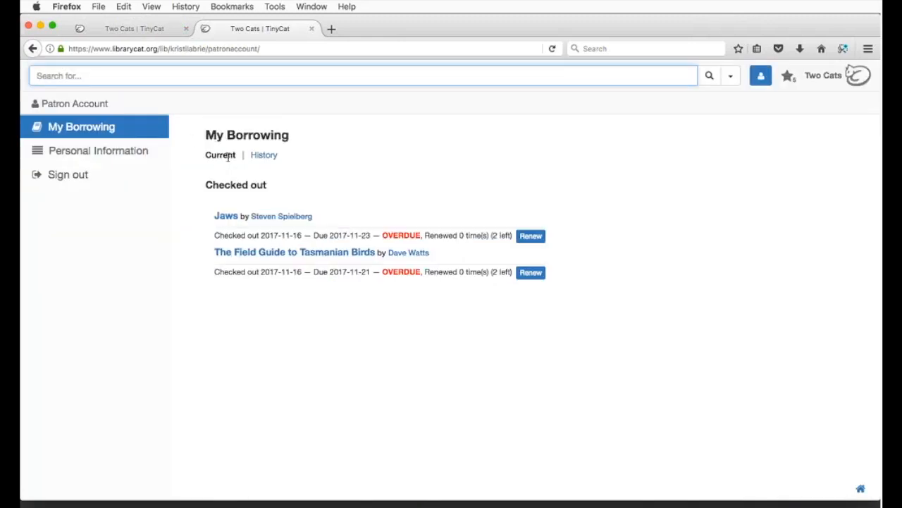
Step: Review the patron's Personal Information without changes, then close the catalog tab
{"action": "left_click", "coordinate": [265, 159]}
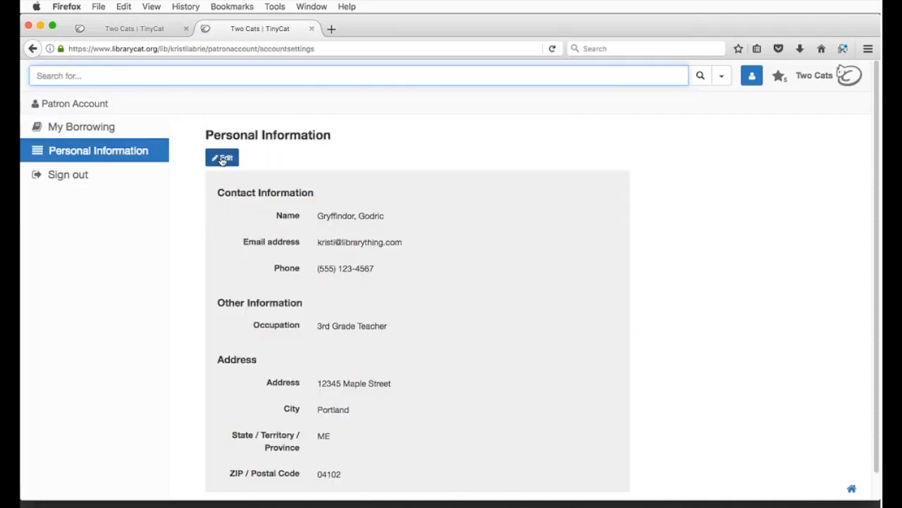
{"action": "scroll", "coordinate": [505, 248], "scroll_direction": "down", "scroll_amount": 10}
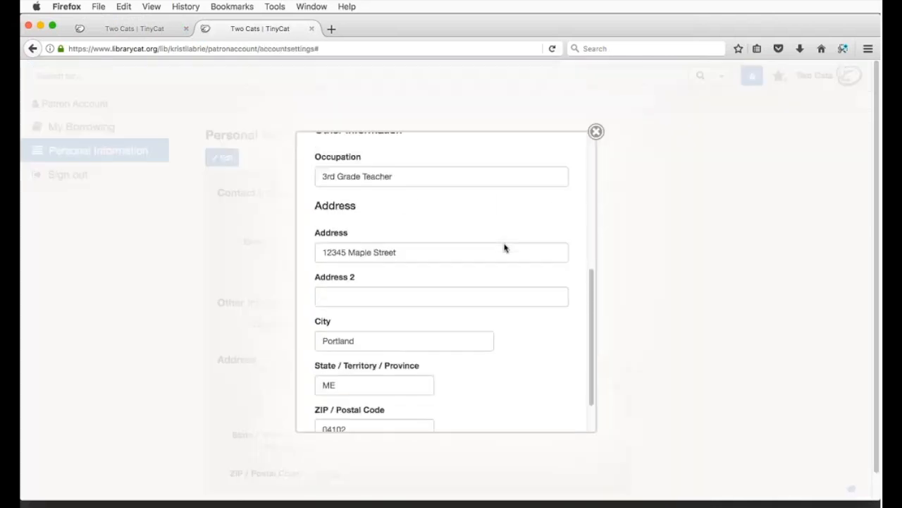
{"action": "scroll", "coordinate": [445, 282], "scroll_direction": "up", "scroll_amount": 10}
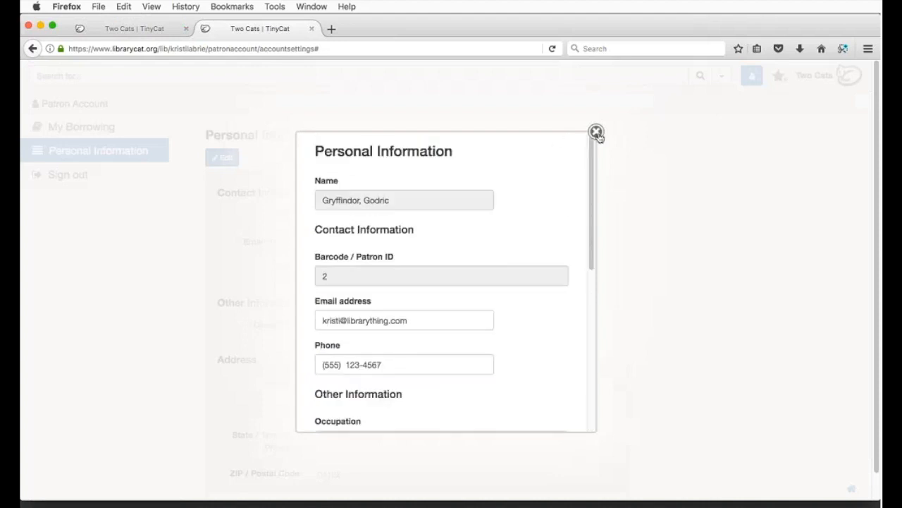
{"action": "left_click", "coordinate": [597, 132]}
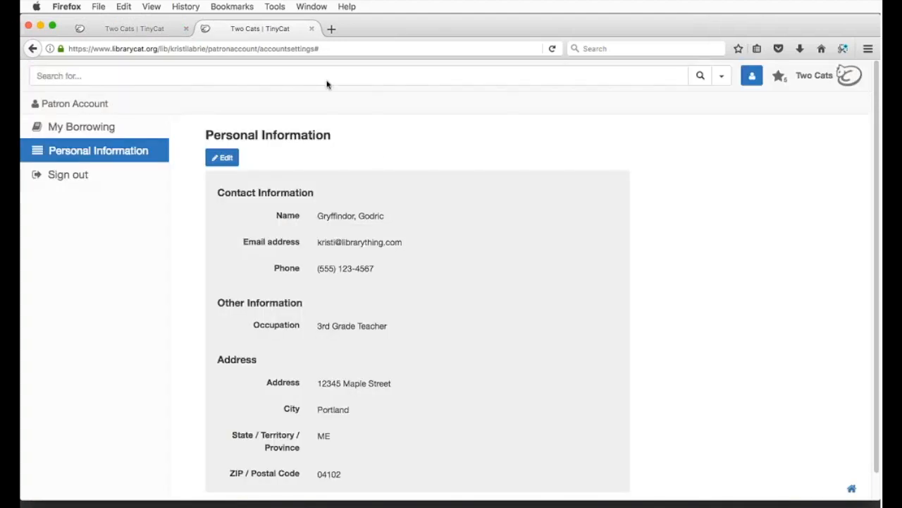
{"action": "left_click", "coordinate": [312, 29]}
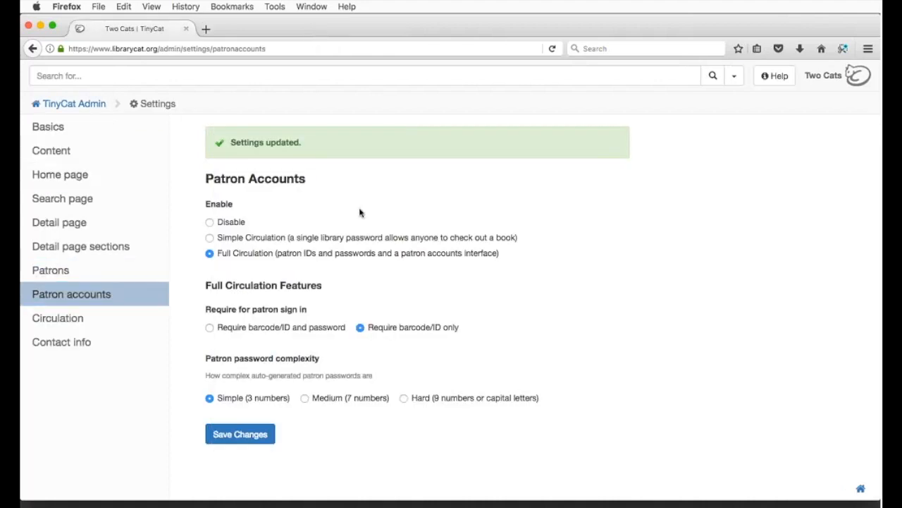
Step: Scroll through the Circulation settings, then go to the Contact Info settings
{"action": "left_click", "coordinate": [77, 323]}
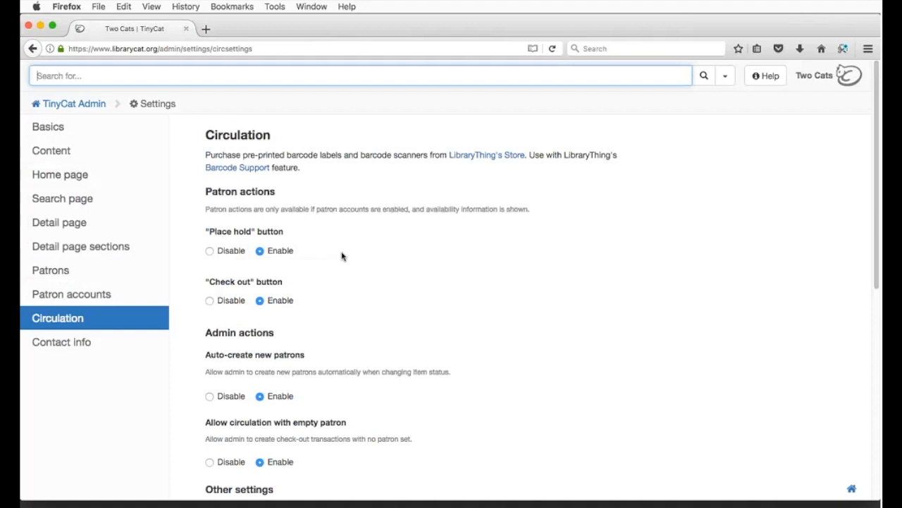
{"action": "scroll", "coordinate": [342, 256], "scroll_direction": "down", "scroll_amount": 3}
{"action": "scroll", "coordinate": [346, 256], "scroll_direction": "down", "scroll_amount": 3}
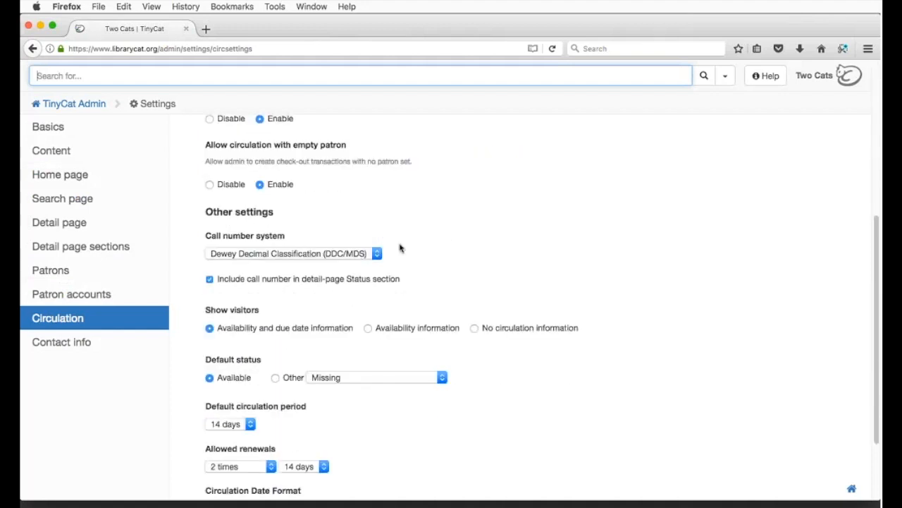
{"action": "scroll", "coordinate": [403, 250], "scroll_direction": "down", "scroll_amount": 3}
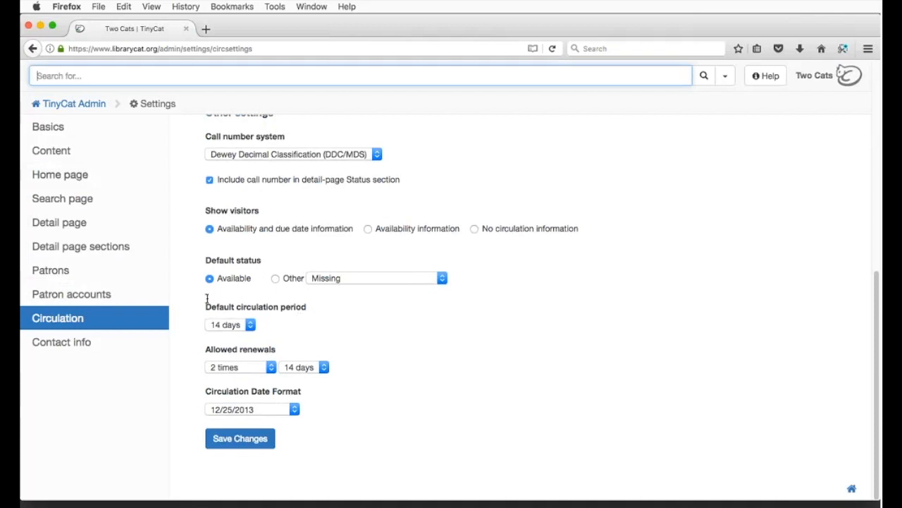
{"action": "left_click", "coordinate": [106, 347]}
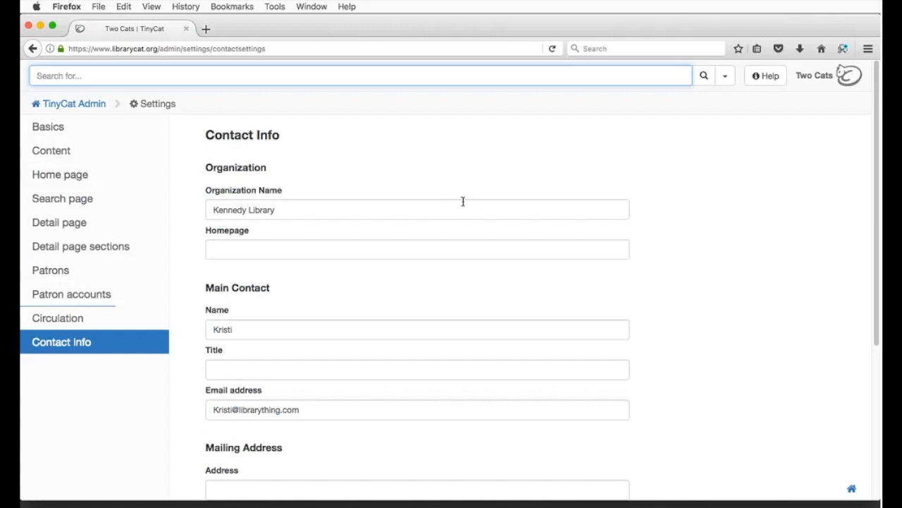
Step: Go back to the TinyCat Admin dashboard via the breadcrumb link
{"action": "left_click", "coordinate": [83, 105]}
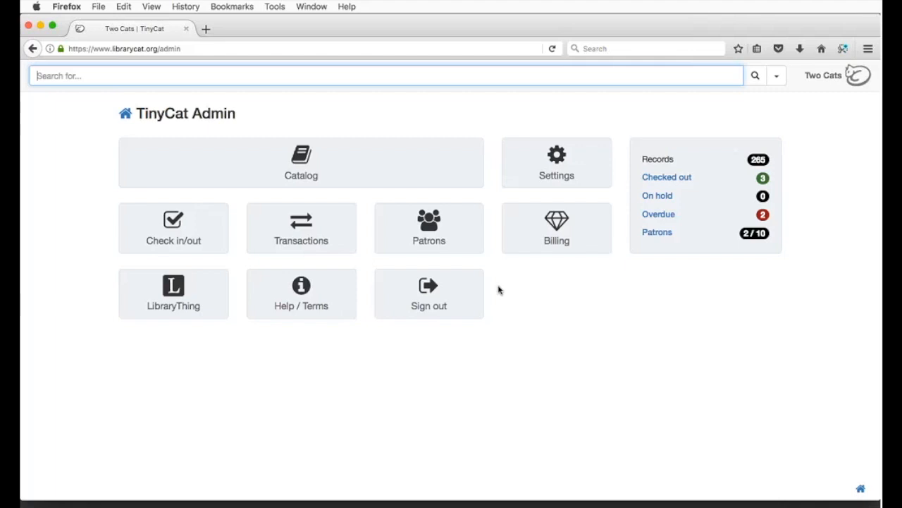
Step: View The Great Gatsby's record in the public catalog, then return to the Admin dashboard tab
{"action": "left_click", "coordinate": [818, 85], "text": "super"}
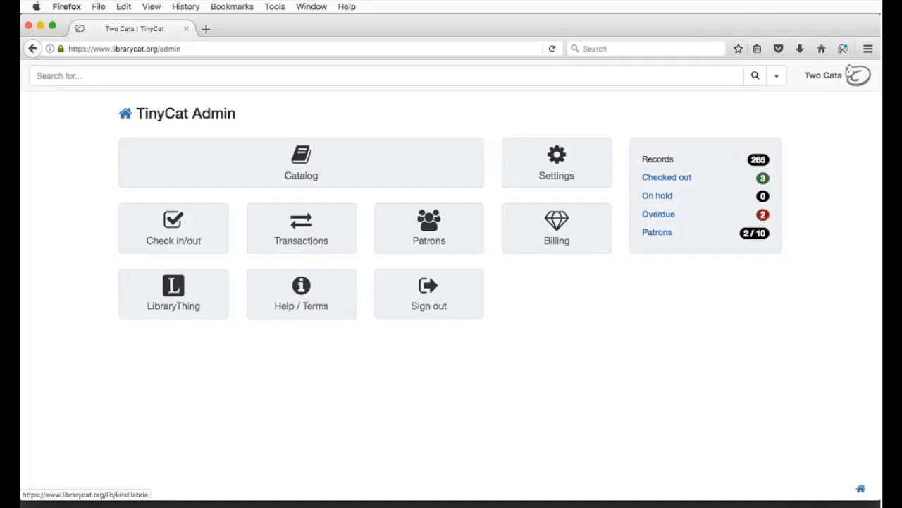
{"action": "left_click", "coordinate": [256, 32]}
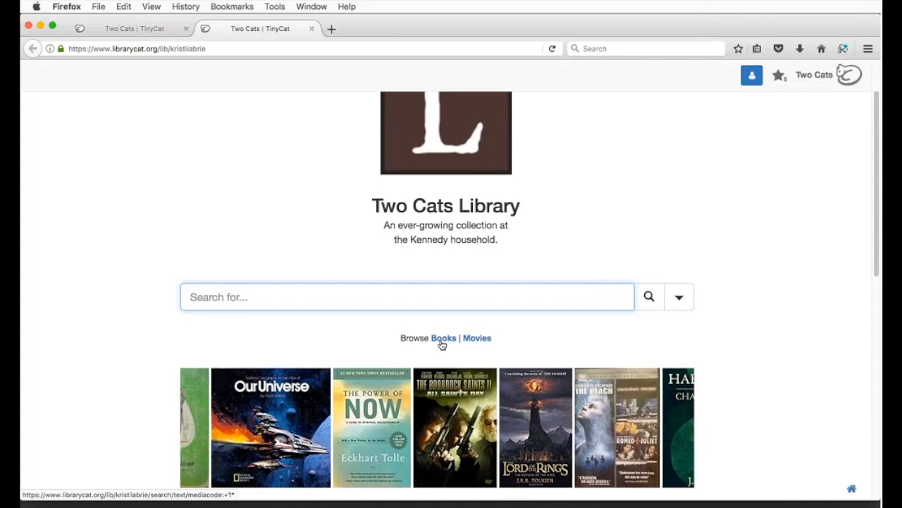
{"action": "left_click", "coordinate": [442, 340]}
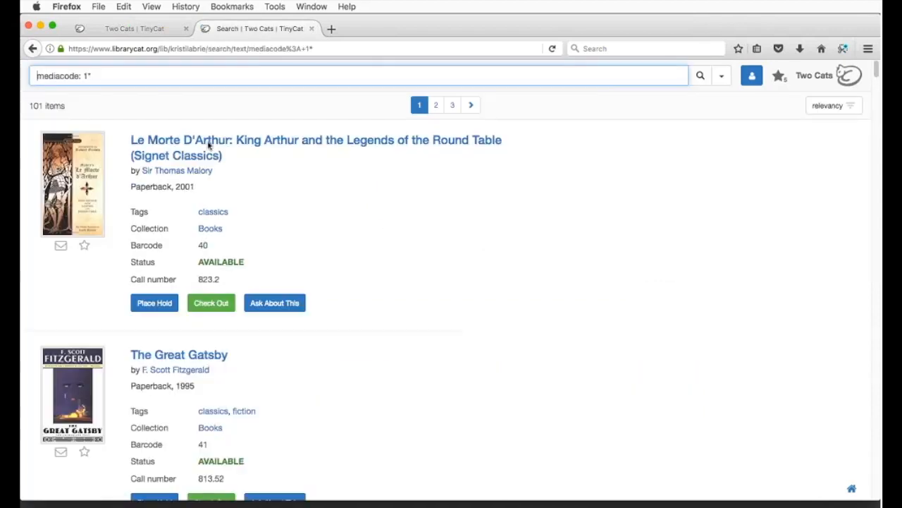
{"action": "left_click", "coordinate": [220, 356]}
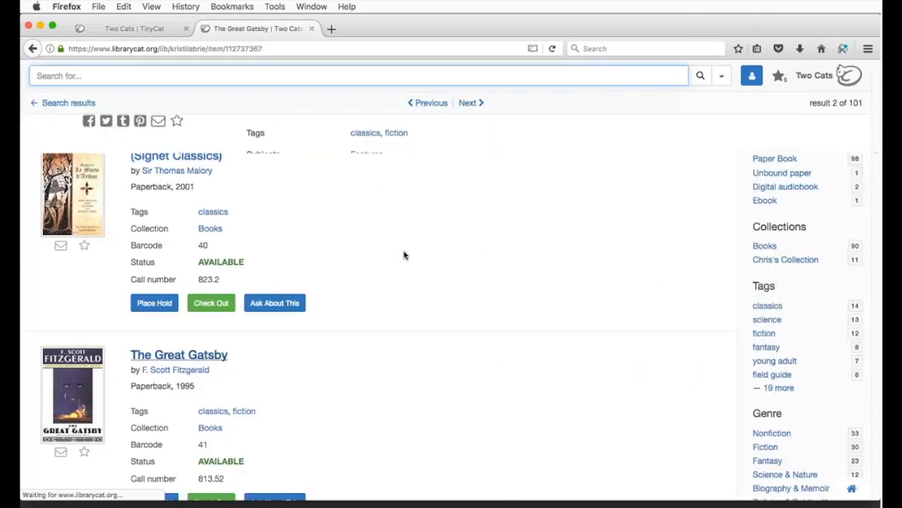
{"action": "scroll", "coordinate": [411, 280], "scroll_direction": "down", "scroll_amount": 5}
{"action": "scroll", "coordinate": [411, 280], "scroll_direction": "down", "scroll_amount": 10}
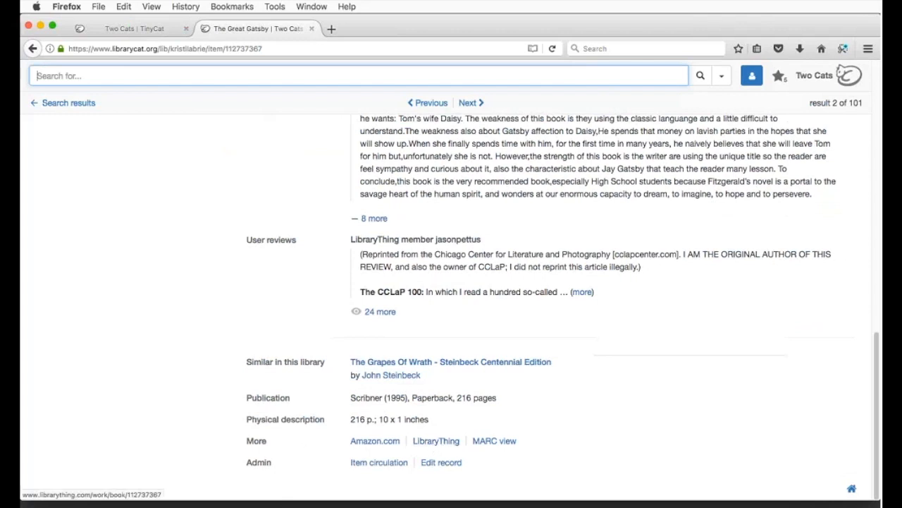
{"action": "left_click", "coordinate": [165, 26]}
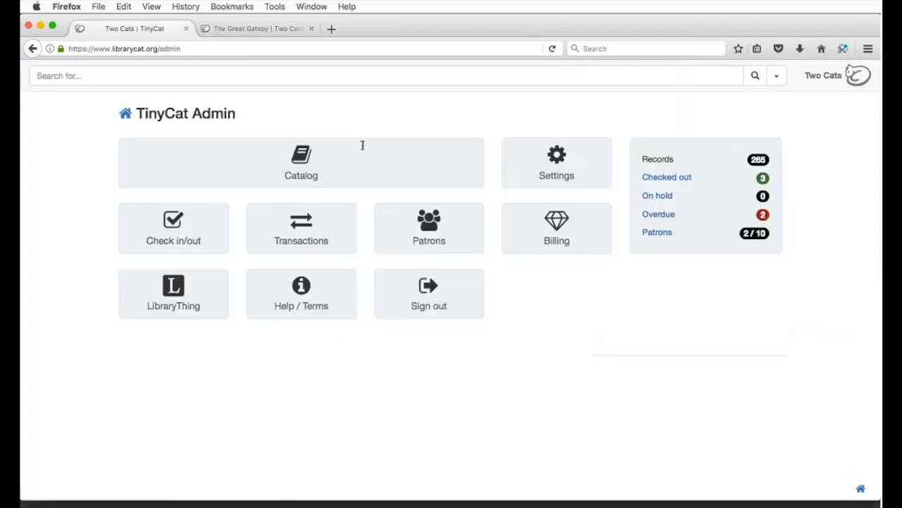
{"action": "left_click", "coordinate": [528, 159]}
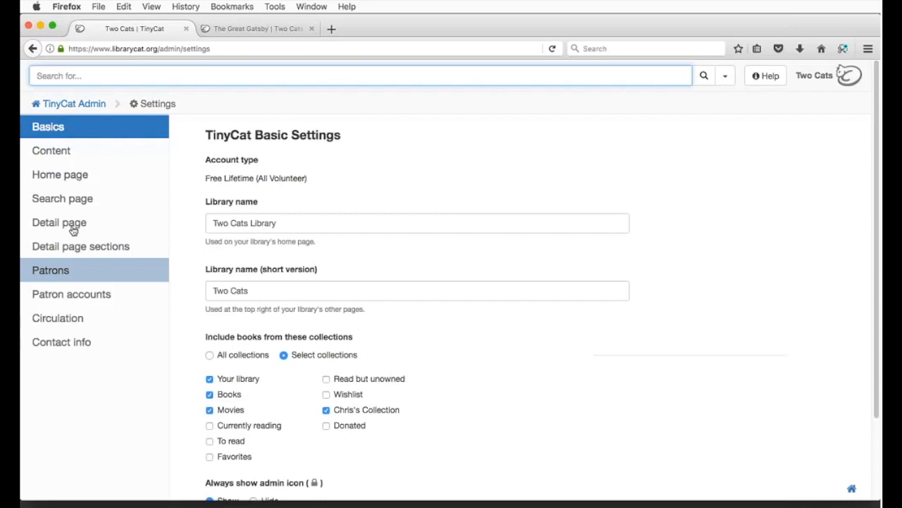
{"action": "left_click", "coordinate": [73, 224]}
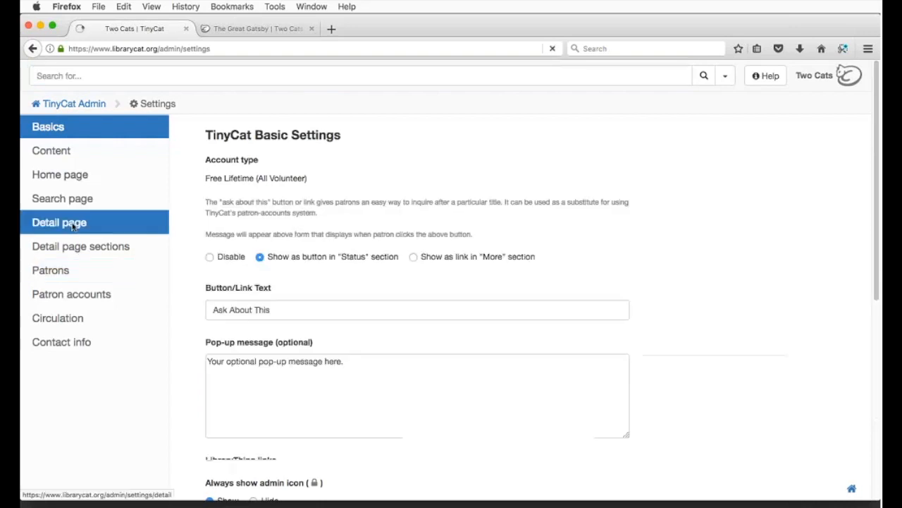
{"action": "scroll", "coordinate": [198, 232], "scroll_direction": "down", "scroll_amount": 5}
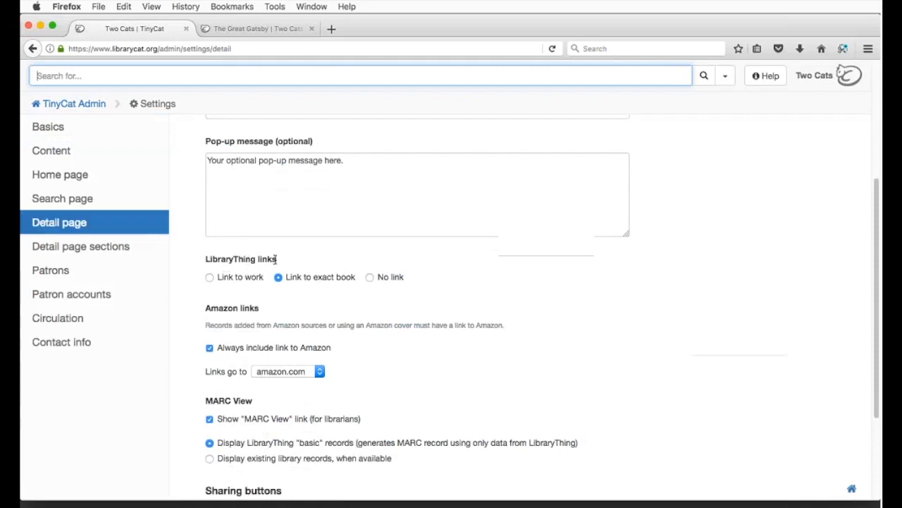
{"action": "left_click", "coordinate": [395, 278]}
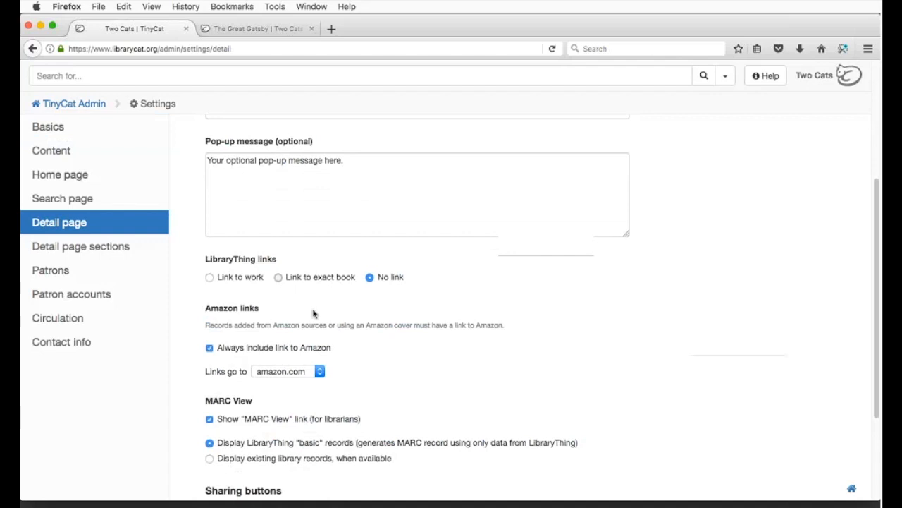
{"action": "left_click", "coordinate": [76, 104]}
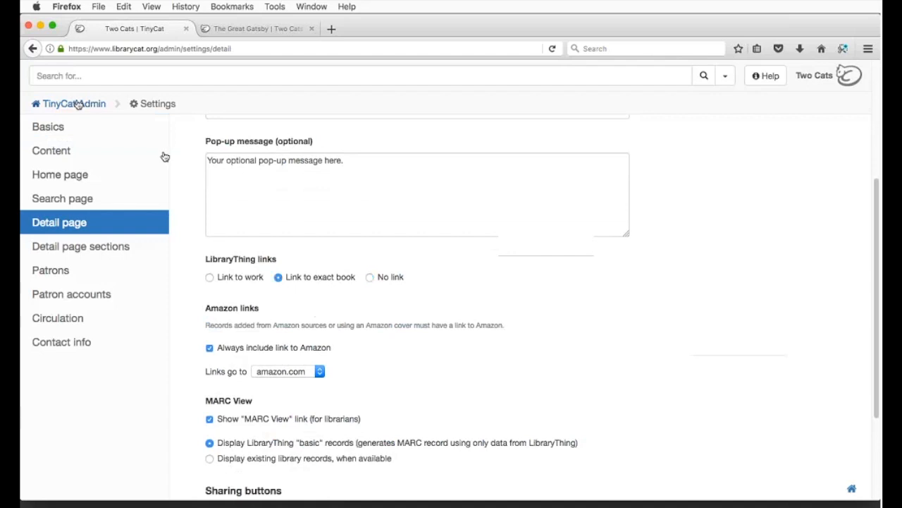
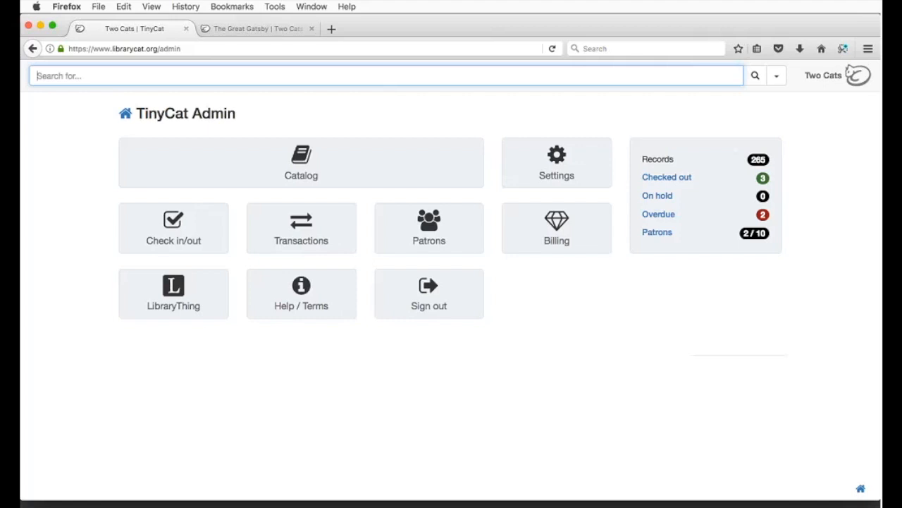
Step: Open the Check in/out page and put the cursor in the item search field
{"action": "left_click", "coordinate": [210, 239]}
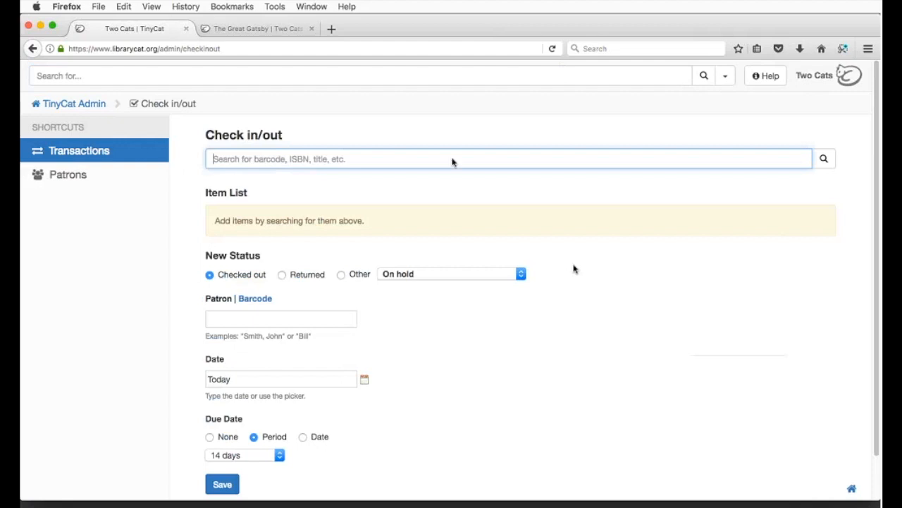
{"action": "left_click", "coordinate": [389, 160]}
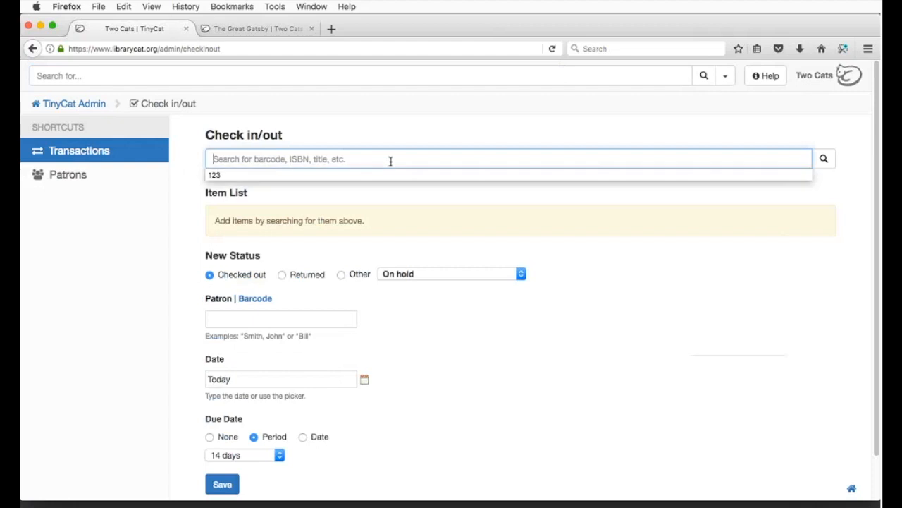
{"action": "left_click", "coordinate": [381, 183]}
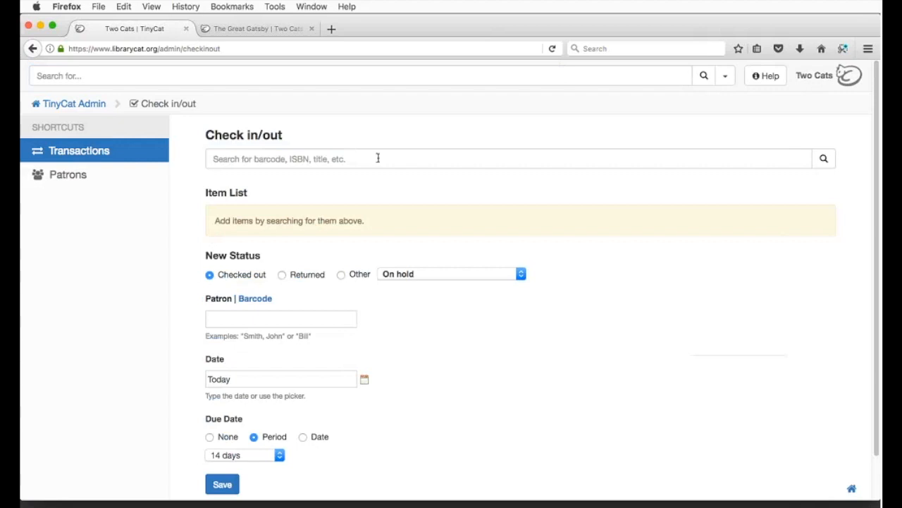
{"action": "left_click", "coordinate": [378, 158]}
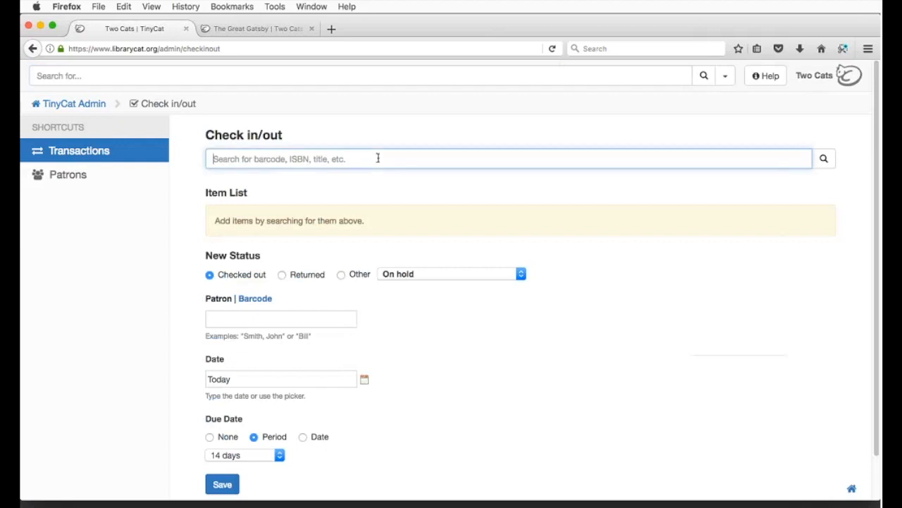
Step: Add barcodes 37 and 48, plus 100 Edible Mushrooms, to the checkout item list
{"action": "type", "text": "37"}
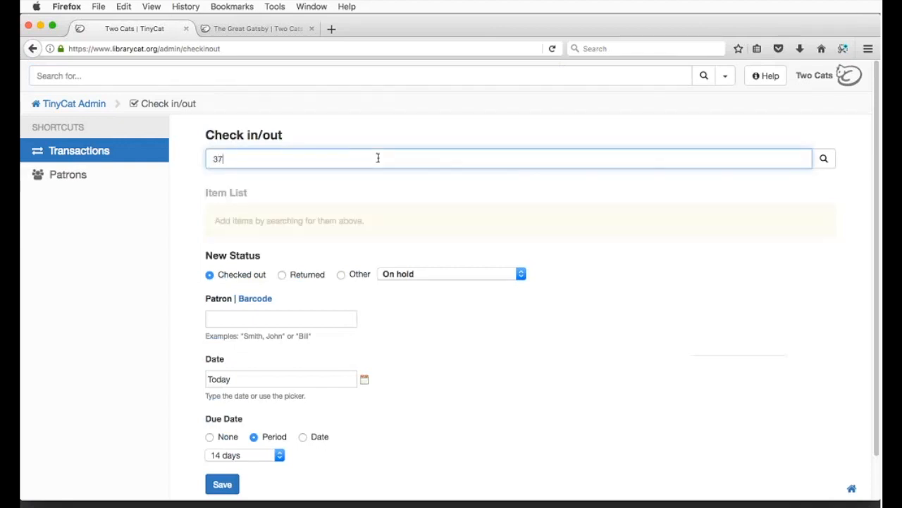
{"action": "key", "text": "Return"}
{"action": "type", "text": "48"}
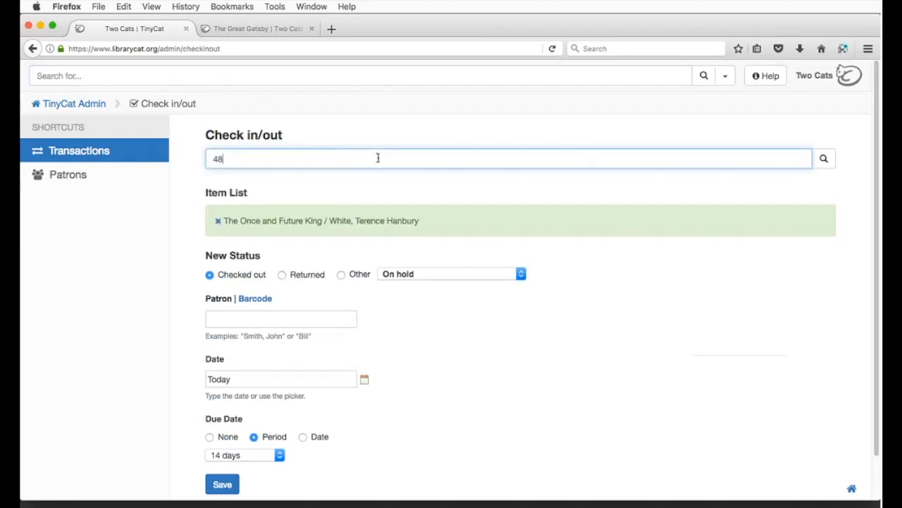
{"action": "key", "text": "Return"}
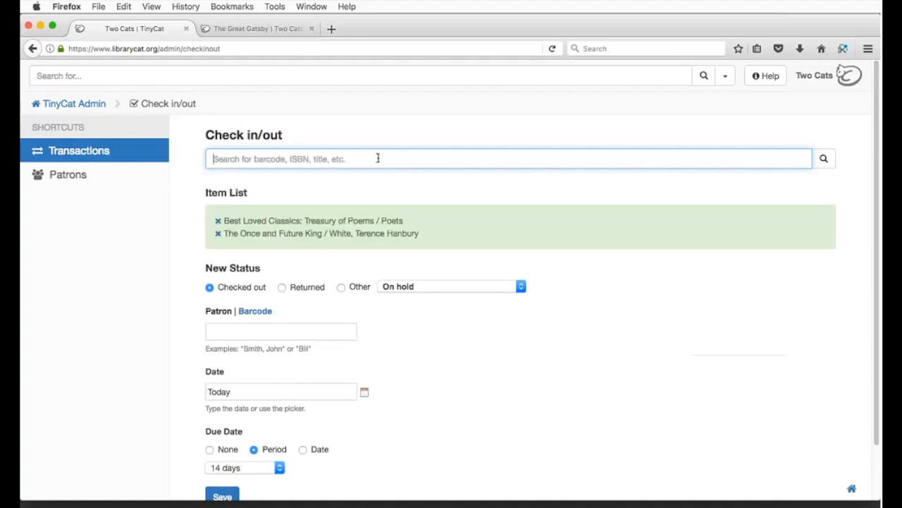
{"action": "type", "text": "10"}
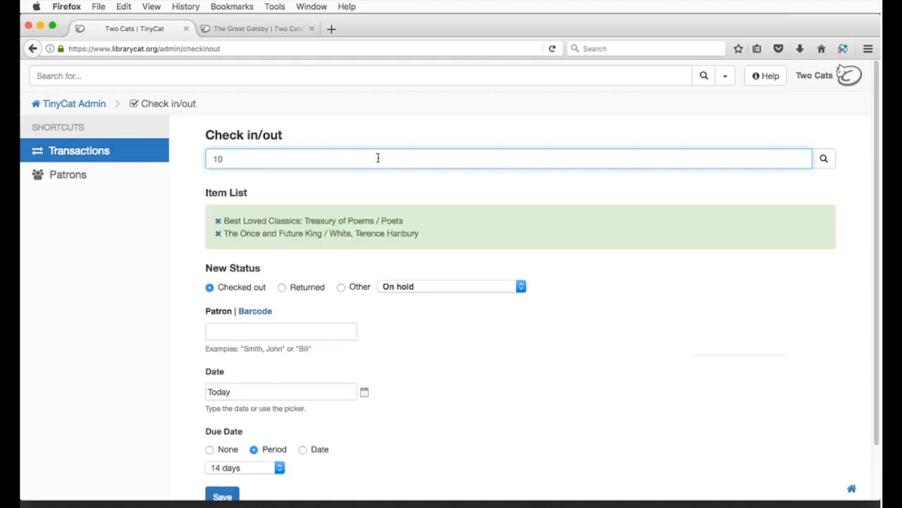
{"action": "type", "text": "0"}
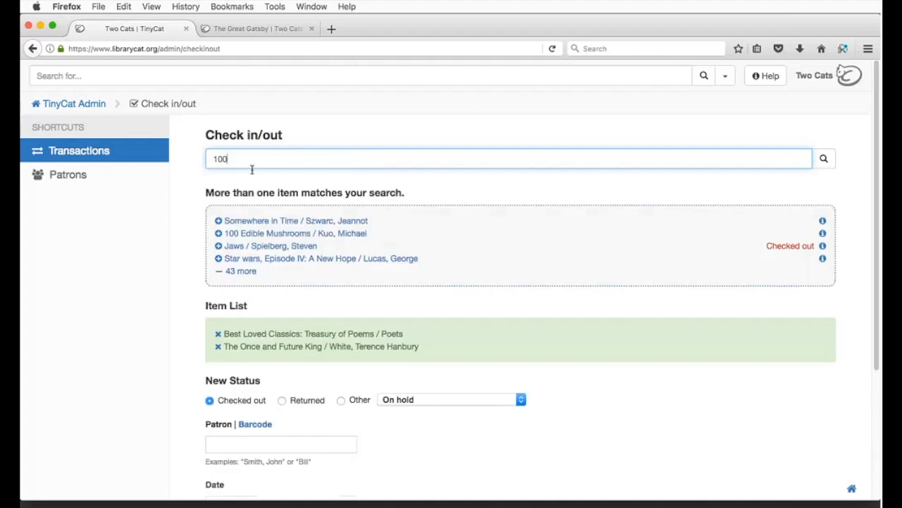
{"action": "left_click", "coordinate": [268, 234]}
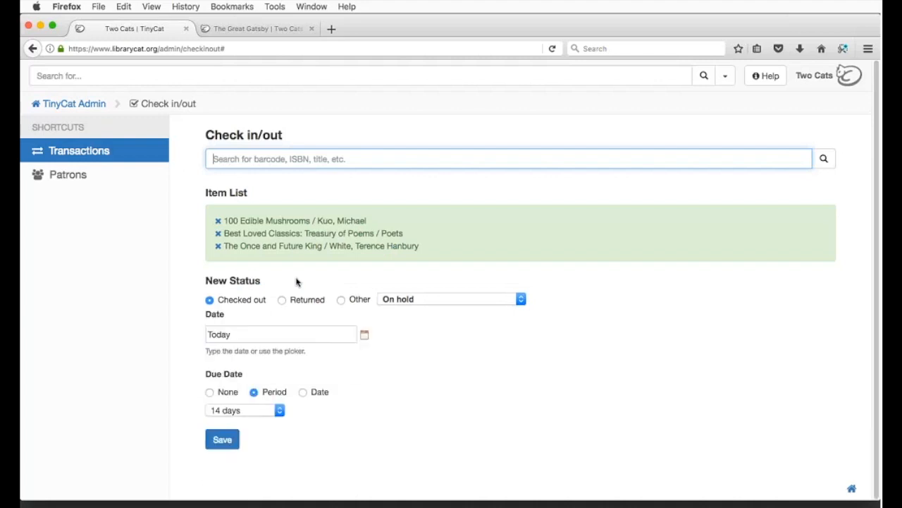
Step: Keep the Checked out status and set patron lookup to search by name
{"action": "scroll", "coordinate": [297, 282], "scroll_direction": "down", "scroll_amount": 2}
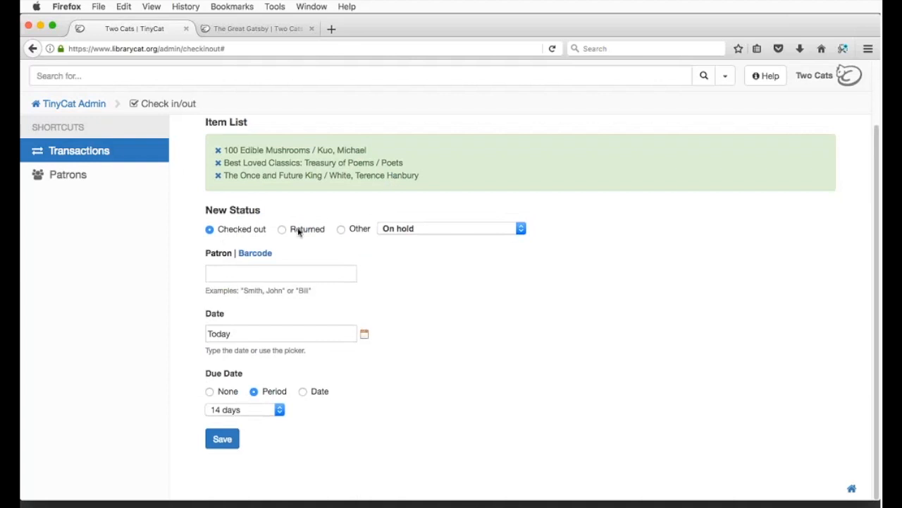
{"action": "left_click", "coordinate": [392, 230]}
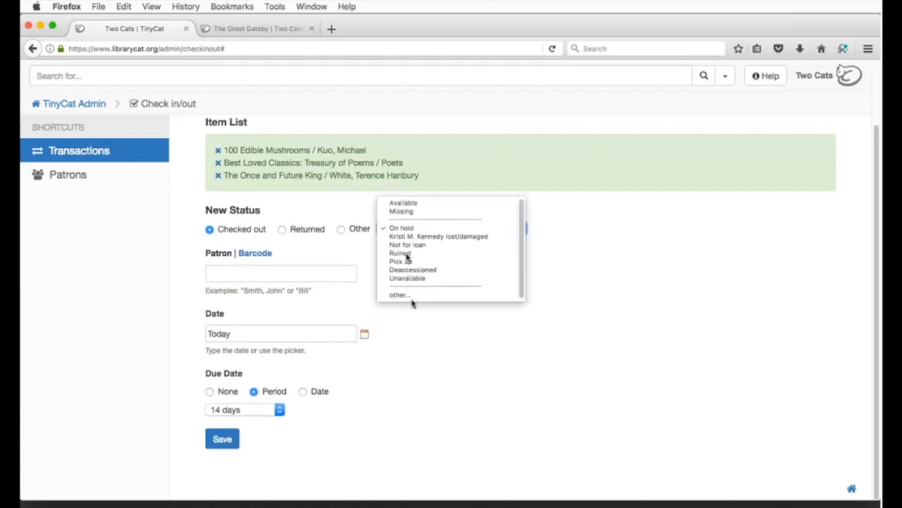
{"action": "left_click", "coordinate": [306, 323]}
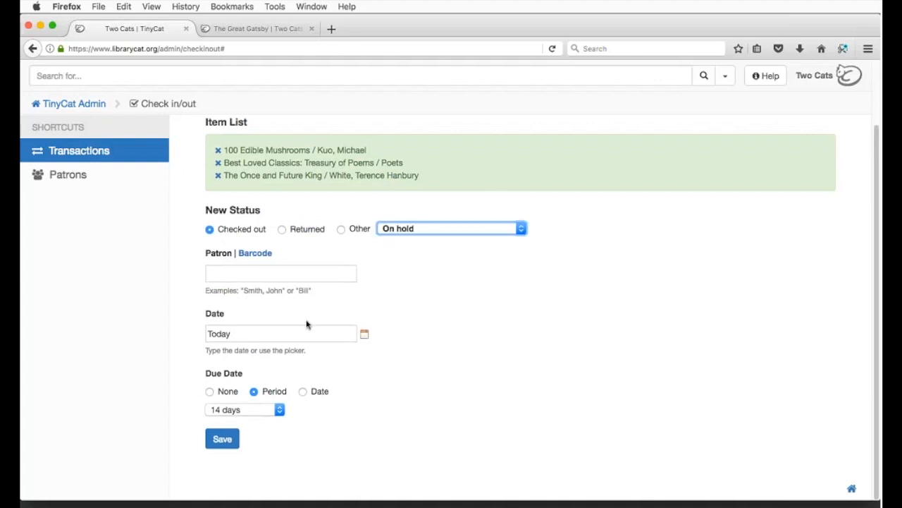
{"action": "left_click", "coordinate": [300, 274]}
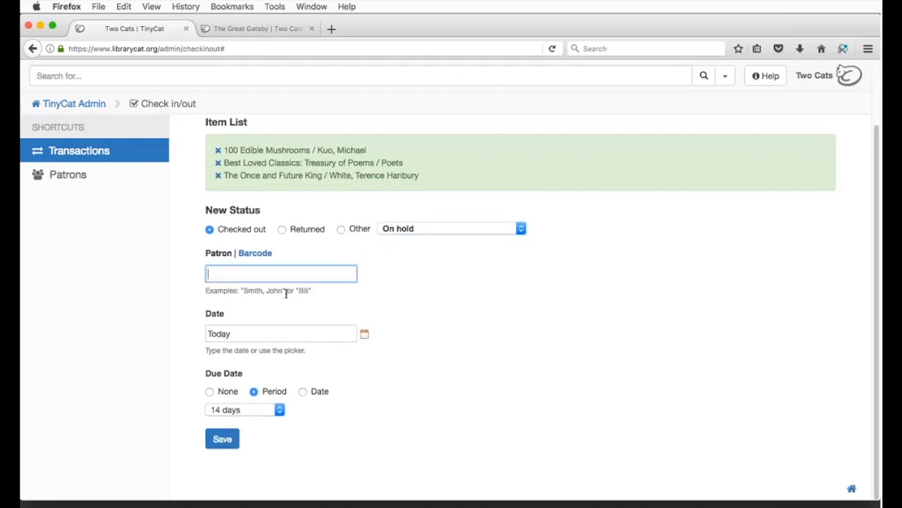
{"action": "left_click", "coordinate": [251, 253]}
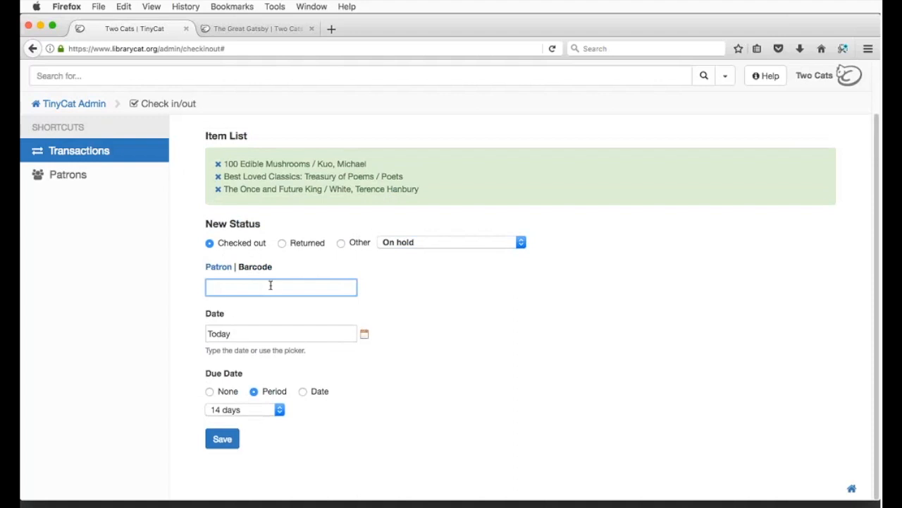
{"action": "left_click", "coordinate": [219, 267]}
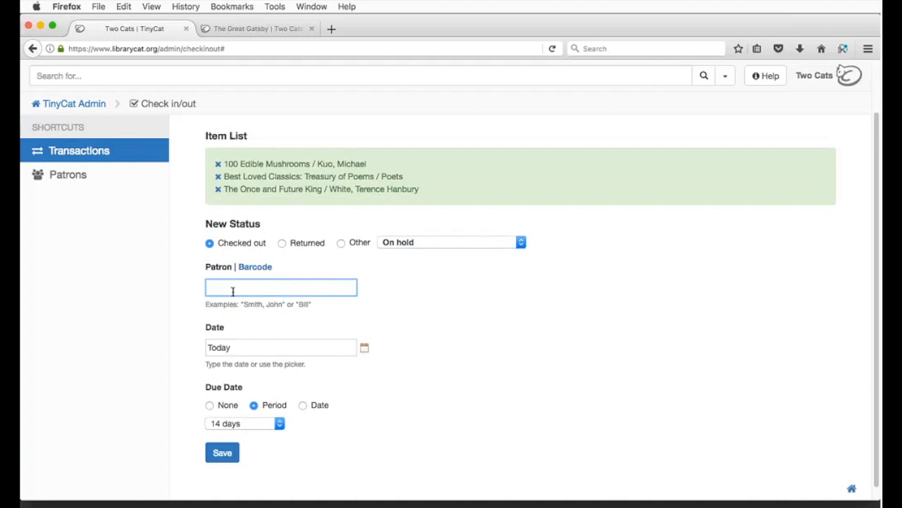
Step: Pick the patron from the name suggestions, keep today's date and 14-day period, and save
{"action": "type", "text": "lon"}
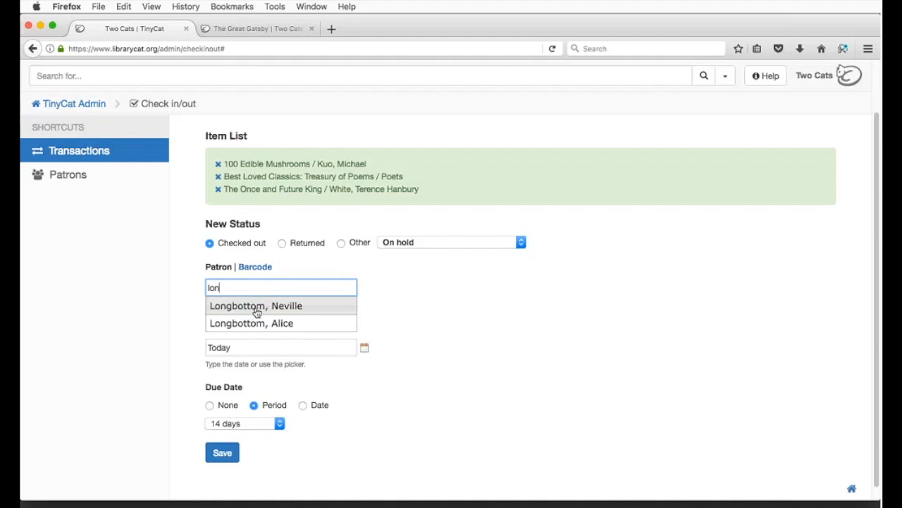
{"action": "left_click", "coordinate": [255, 312]}
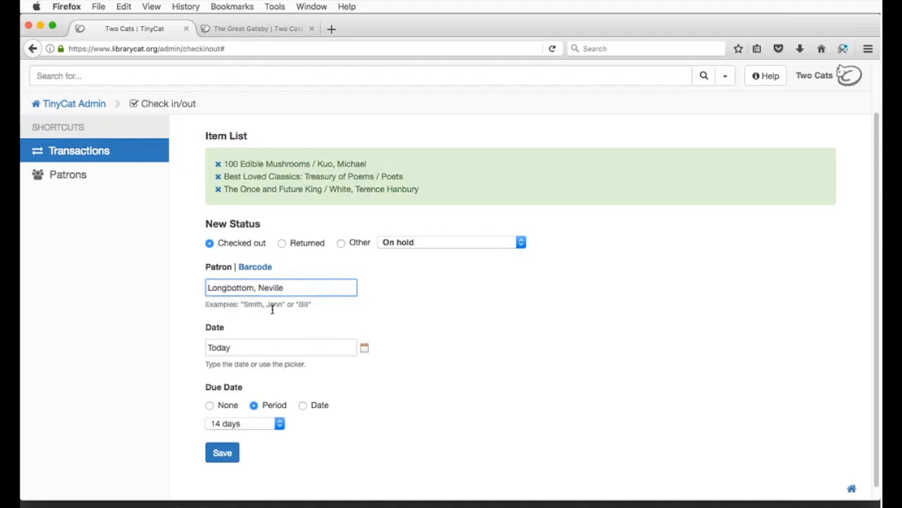
{"action": "scroll", "coordinate": [272, 312], "scroll_direction": "down", "scroll_amount": 1}
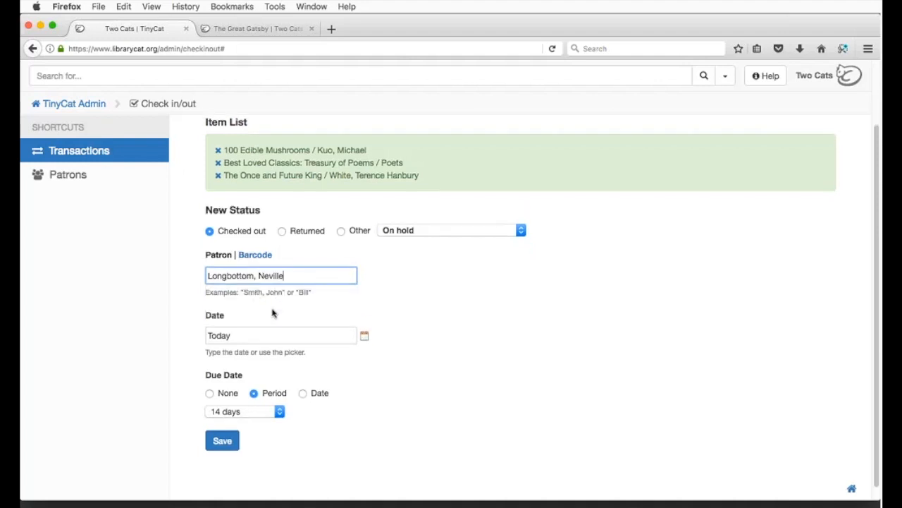
{"action": "left_click", "coordinate": [237, 336]}
{"action": "left_click", "coordinate": [365, 334]}
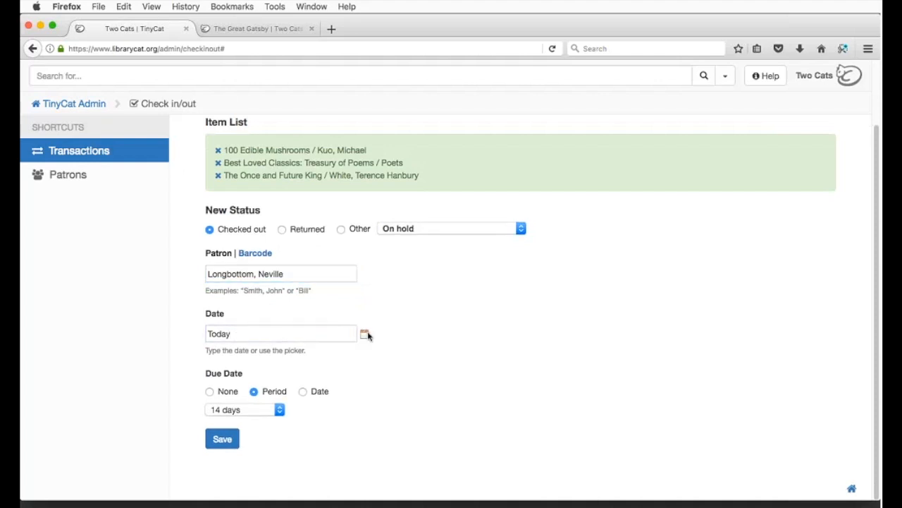
{"action": "left_click", "coordinate": [357, 467]}
{"action": "left_click", "coordinate": [225, 440]}
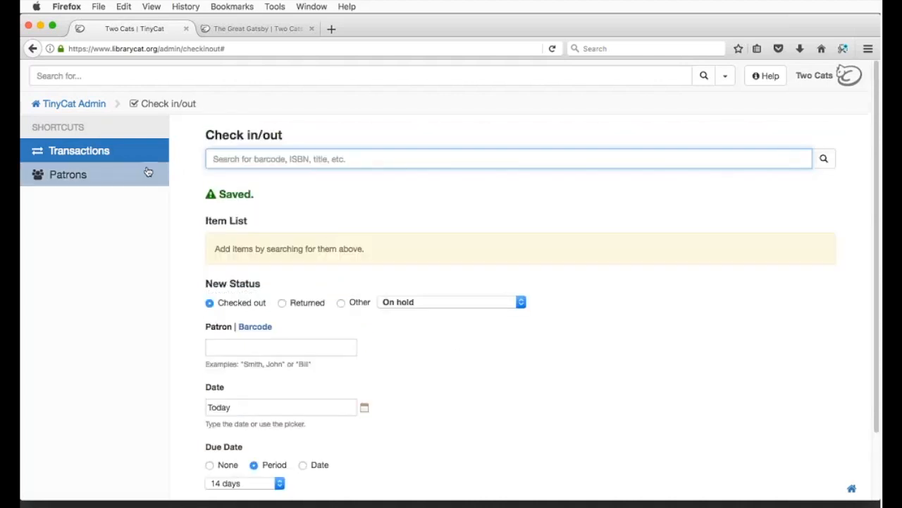
Step: View Active Transactions showing the three new checkouts due 12/13/2017
{"action": "left_click", "coordinate": [72, 159]}
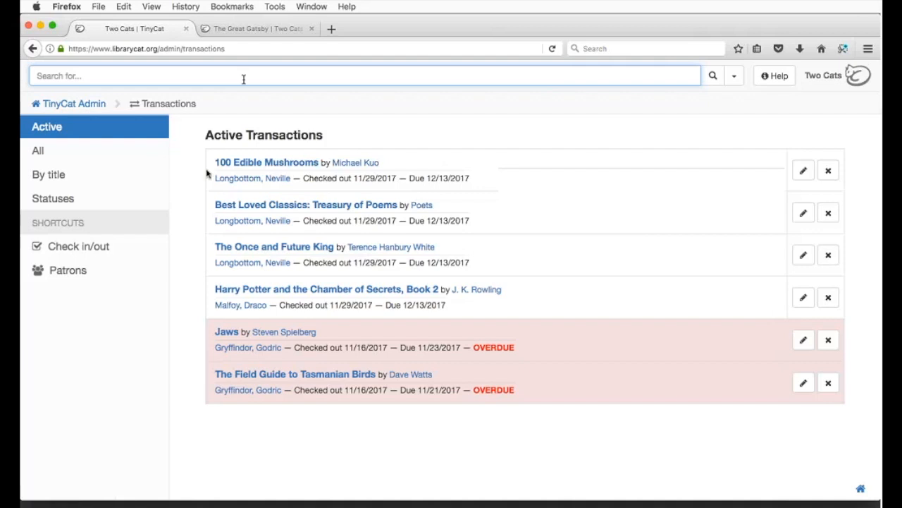
{"action": "left_click", "coordinate": [187, 145]}
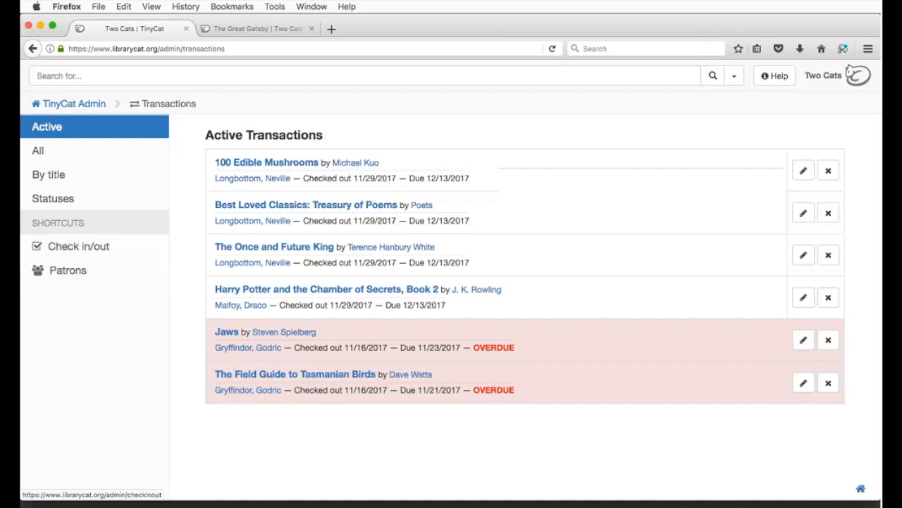
{"action": "left_click", "coordinate": [87, 106]}
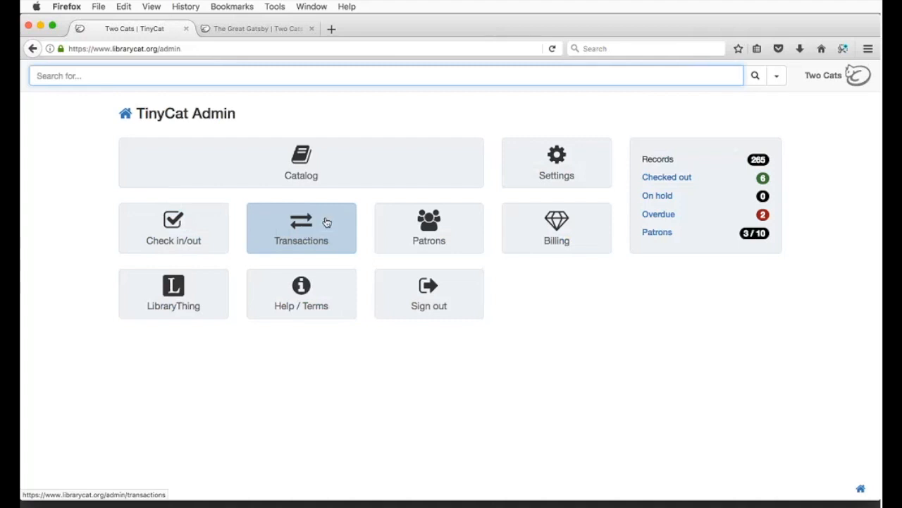
{"action": "left_click", "coordinate": [326, 222]}
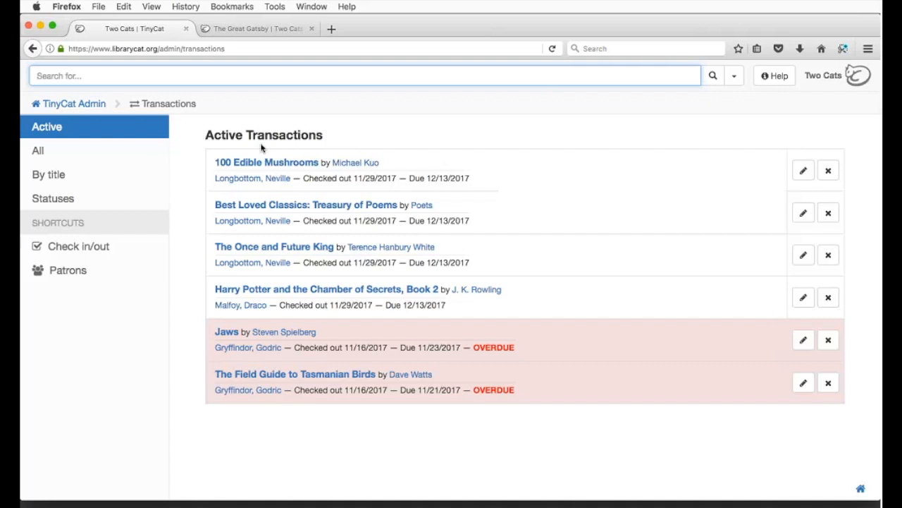
Step: Show all transactions and view them grouped by title
{"action": "left_click", "coordinate": [53, 155]}
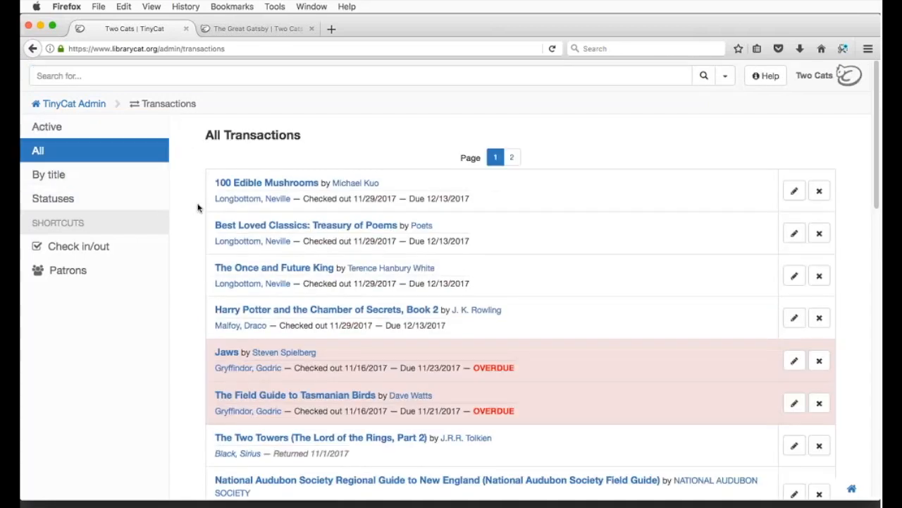
{"action": "scroll", "coordinate": [197, 208], "scroll_direction": "down", "scroll_amount": 5}
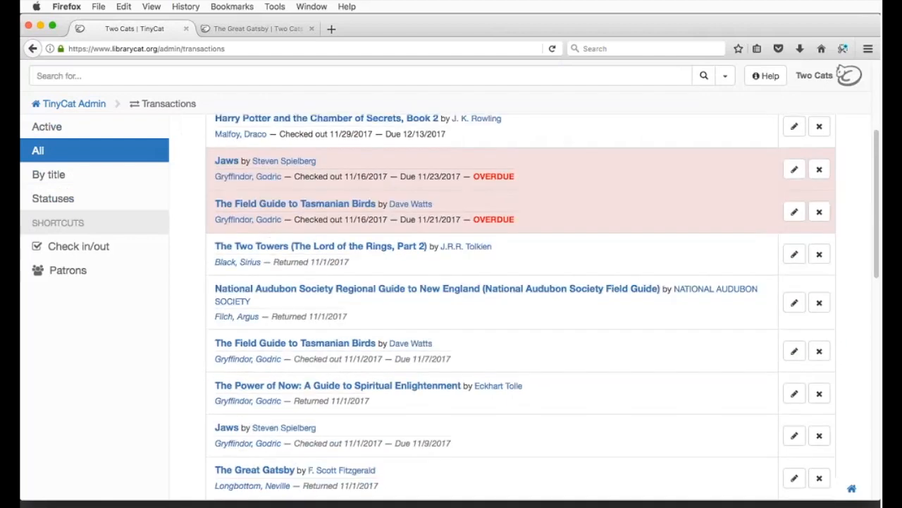
{"action": "left_click", "coordinate": [94, 186]}
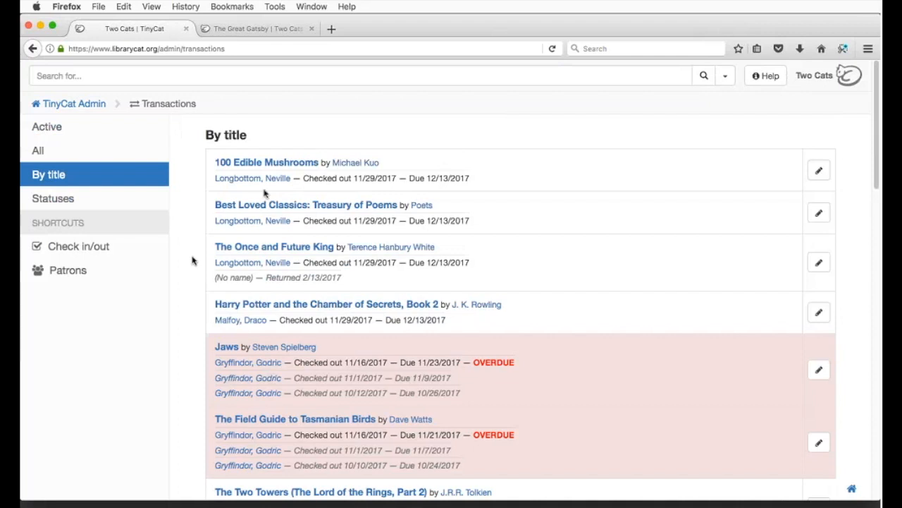
{"action": "scroll", "coordinate": [283, 233], "scroll_direction": "down", "scroll_amount": 1}
{"action": "scroll", "coordinate": [284, 249], "scroll_direction": "down", "scroll_amount": 3}
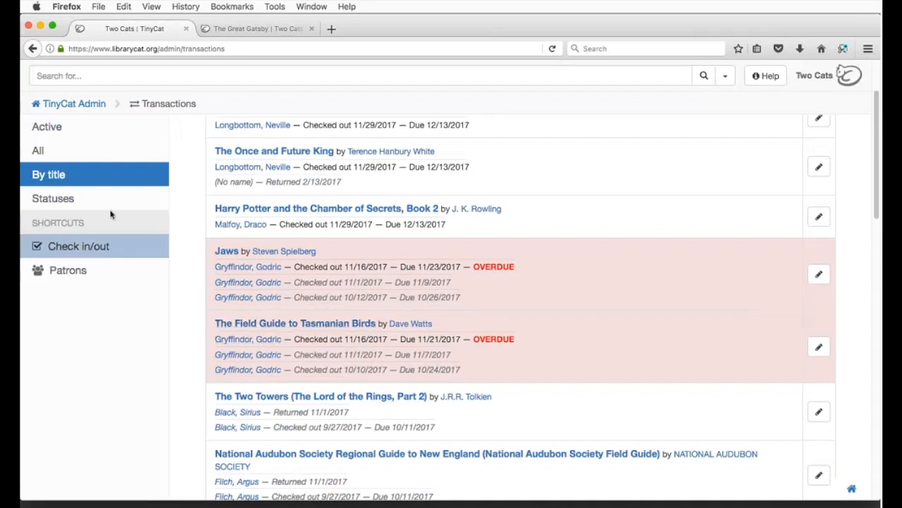
Step: Group transactions by status, list the overdue loans, then return to active transactions
{"action": "left_click", "coordinate": [78, 201]}
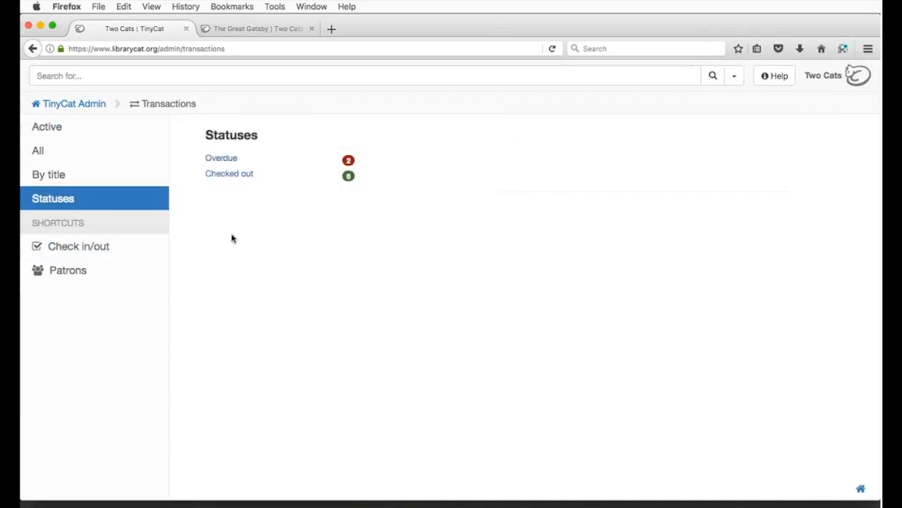
{"action": "left_click", "coordinate": [227, 161]}
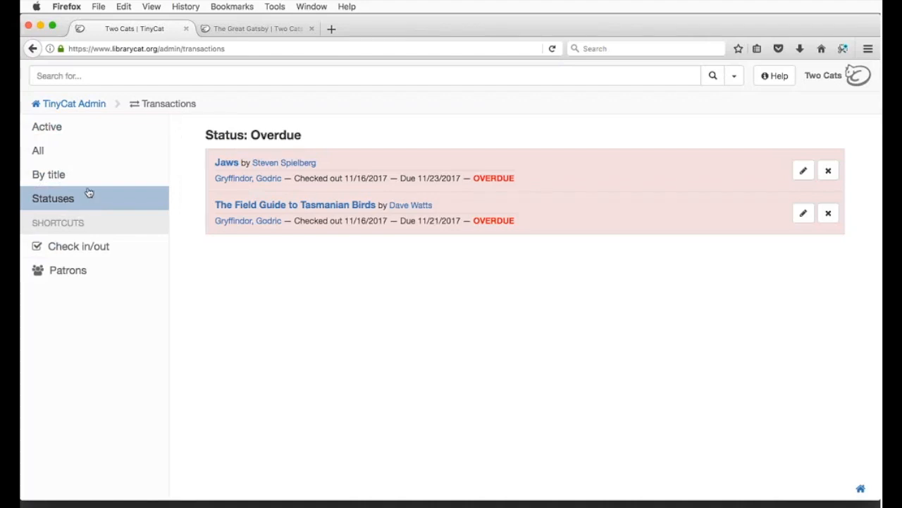
{"action": "left_click", "coordinate": [62, 130]}
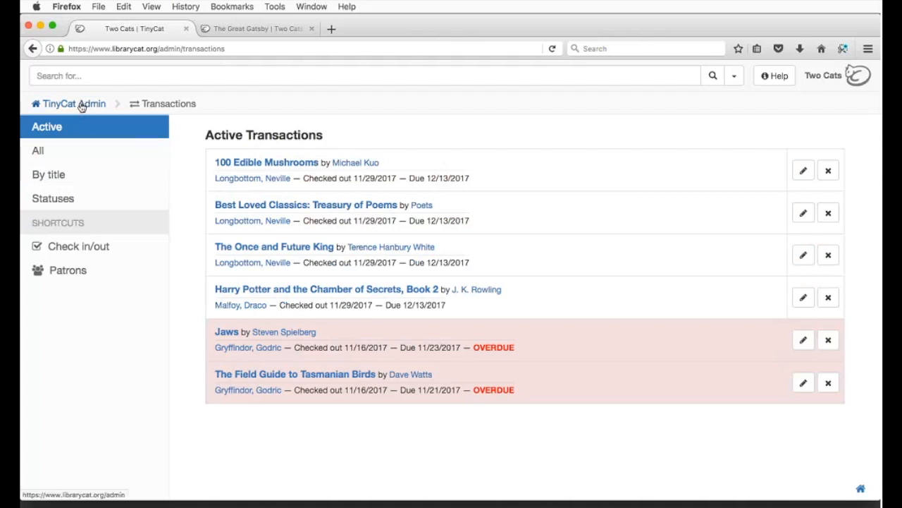
Step: Return to the TinyCat Admin dashboard and go to the Patrons page
{"action": "left_click", "coordinate": [81, 107]}
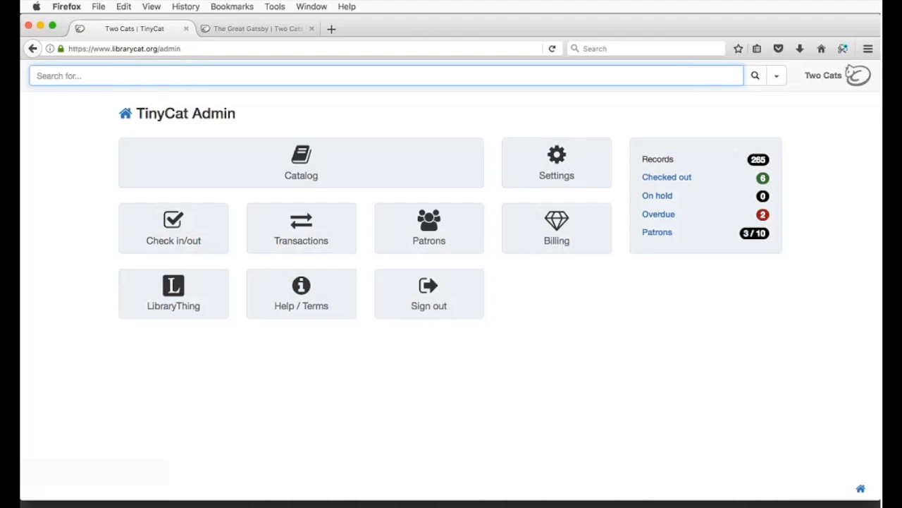
{"action": "left_click", "coordinate": [440, 215]}
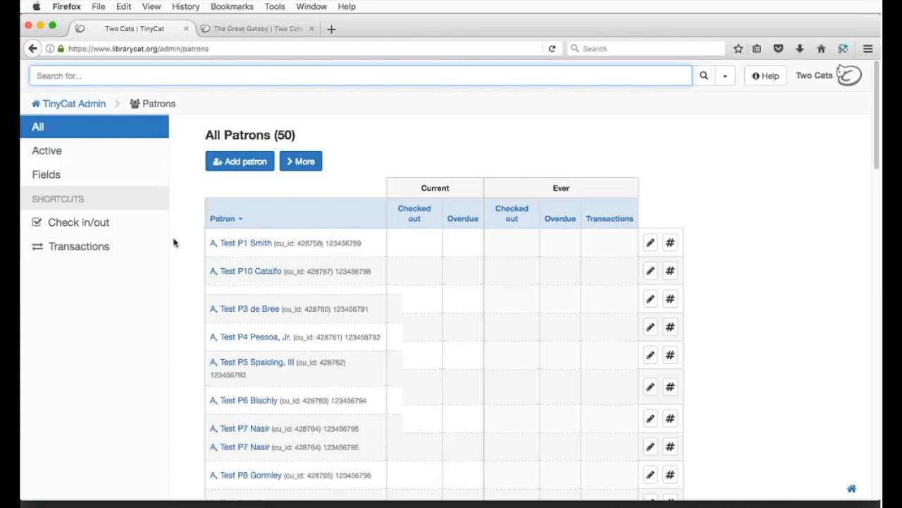
Step: Scroll through the 50-patron table with current and historical checkout counts
{"action": "scroll", "coordinate": [175, 250], "scroll_direction": "down", "scroll_amount": 10}
{"action": "scroll", "coordinate": [176, 251], "scroll_direction": "down", "scroll_amount": 7}
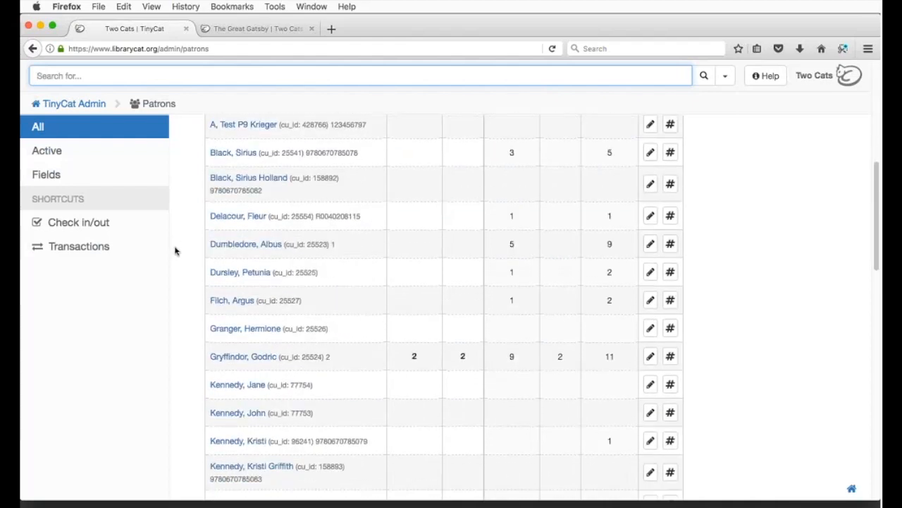
{"action": "scroll", "coordinate": [176, 251], "scroll_direction": "down", "scroll_amount": 7}
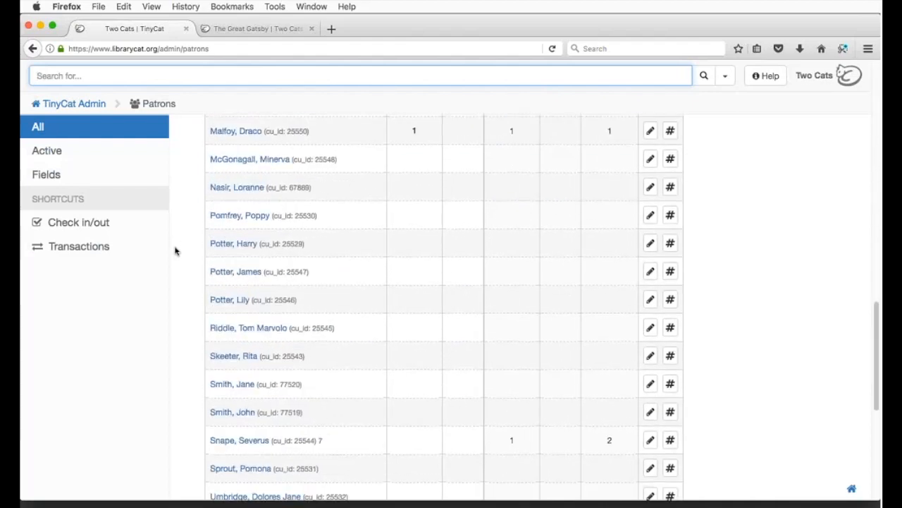
{"action": "scroll", "coordinate": [177, 252], "scroll_direction": "up", "scroll_amount": 15}
{"action": "scroll", "coordinate": [180, 255], "scroll_direction": "up", "scroll_amount": 6}
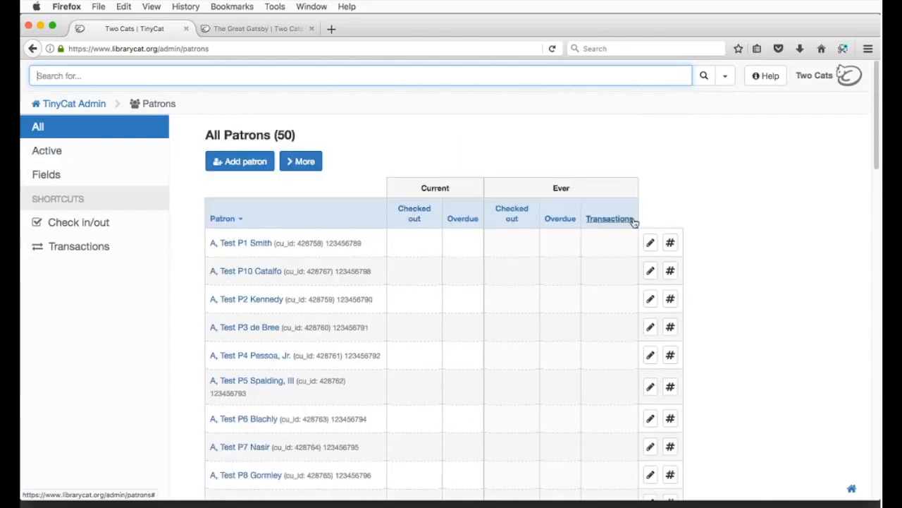
Step: Preview the Add patron form without saving, then reveal the import and delete actions under More
{"action": "left_click", "coordinate": [251, 164]}
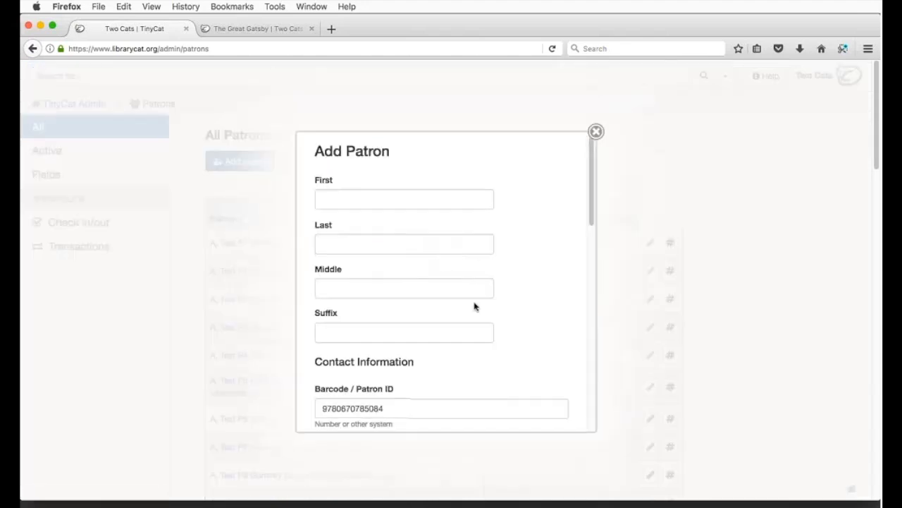
{"action": "scroll", "coordinate": [474, 306], "scroll_direction": "down", "scroll_amount": 5}
{"action": "scroll", "coordinate": [474, 306], "scroll_direction": "down", "scroll_amount": 10}
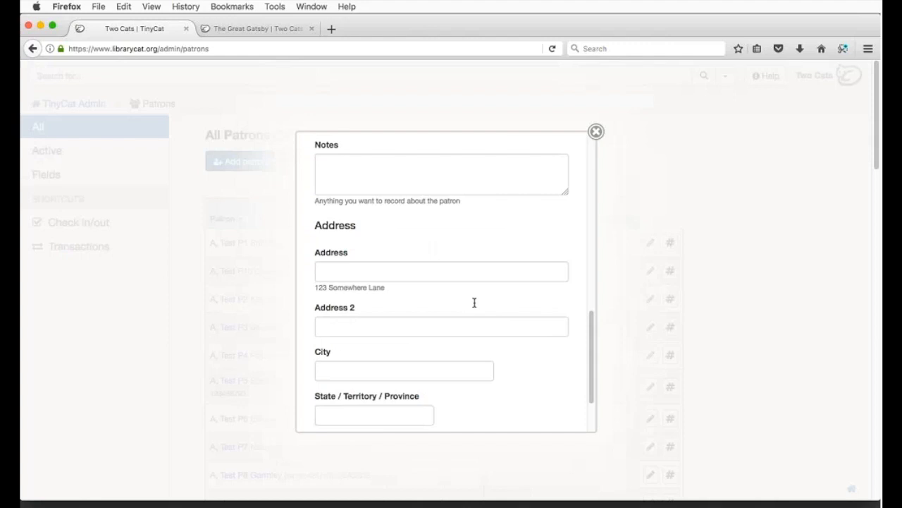
{"action": "left_click", "coordinate": [596, 132]}
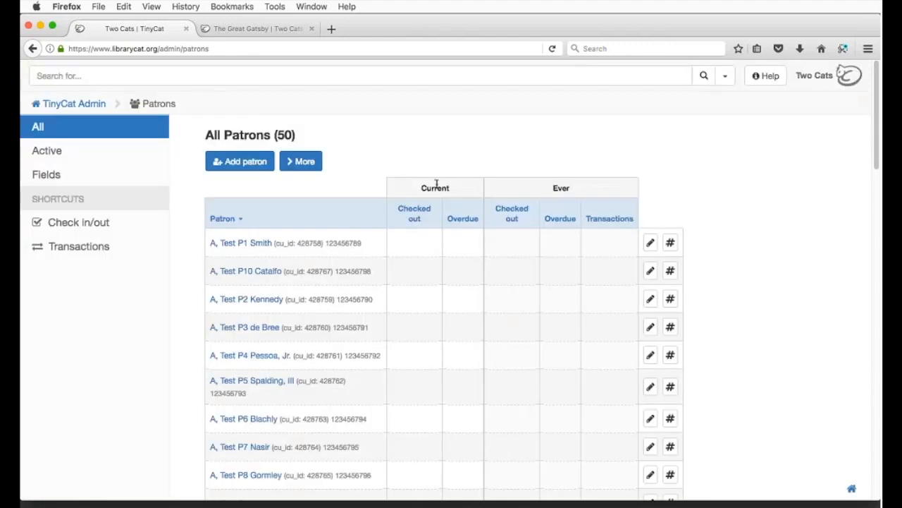
{"action": "left_click", "coordinate": [306, 163]}
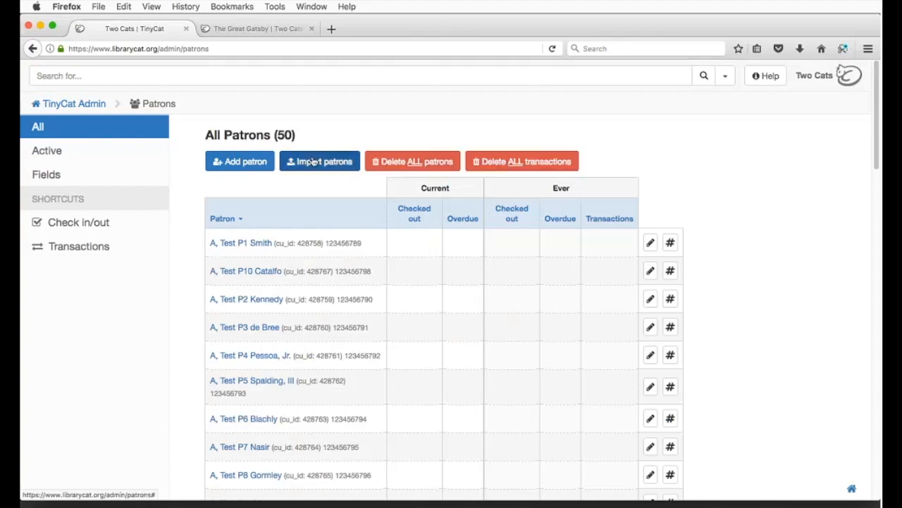
Step: Upload PatronImportSample.csv from Downloads as a patron import file
{"action": "left_click", "coordinate": [312, 161]}
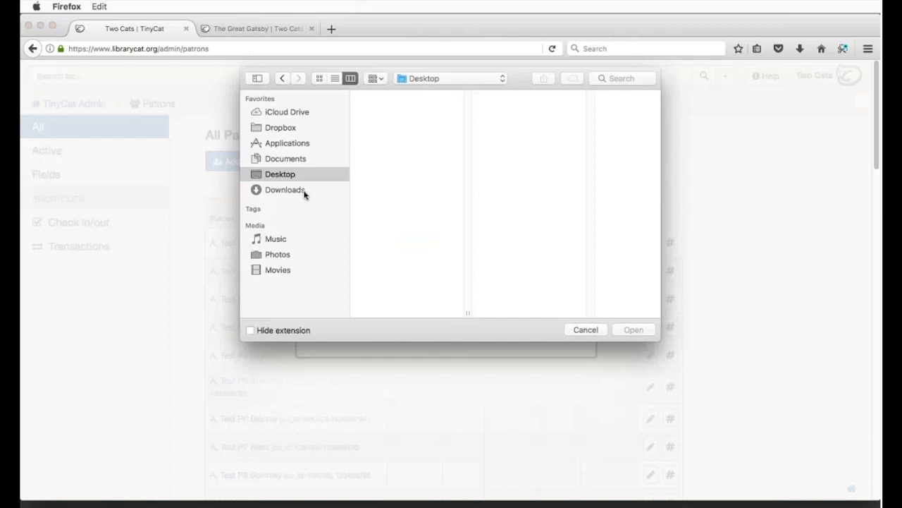
{"action": "left_click", "coordinate": [304, 192]}
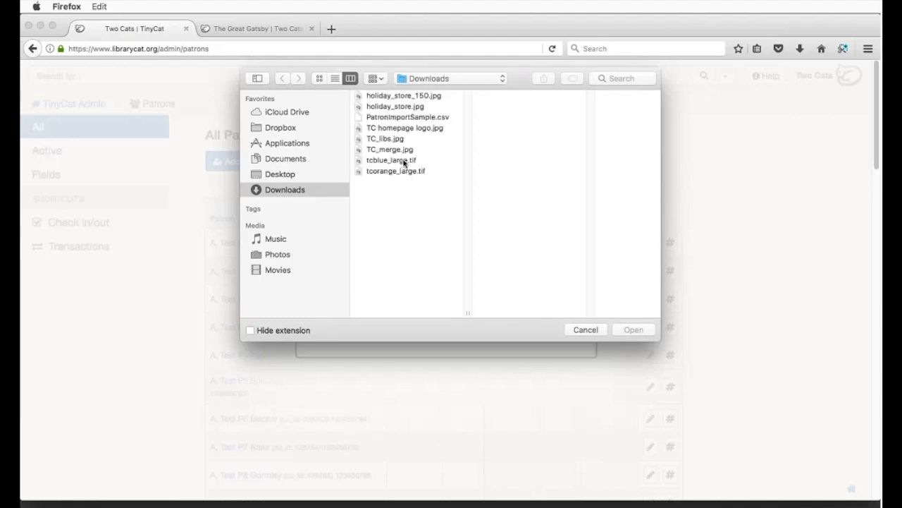
{"action": "left_click", "coordinate": [417, 118]}
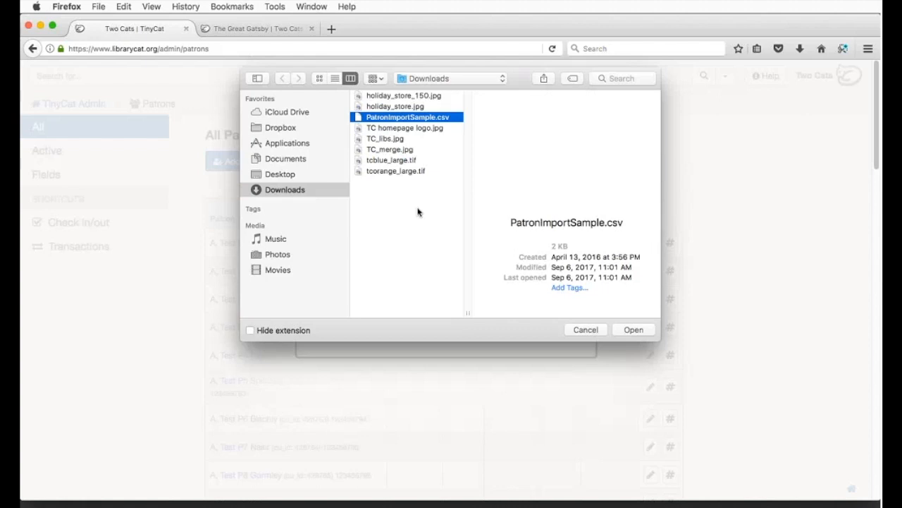
{"action": "key", "text": "Return"}
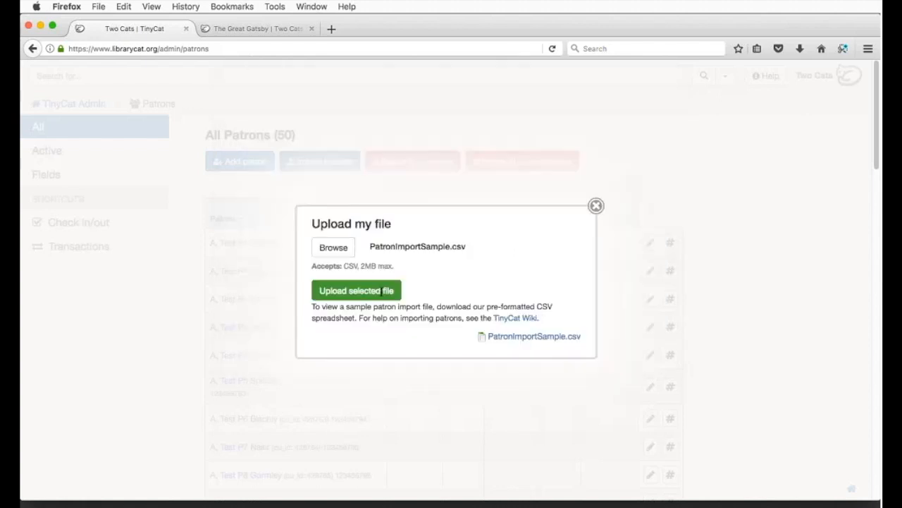
{"action": "left_click", "coordinate": [363, 296]}
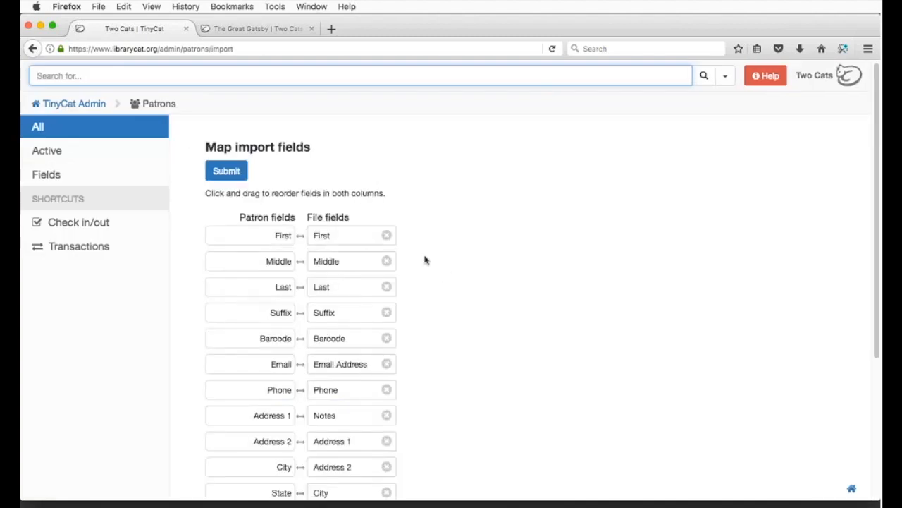
Step: Drop Country from the mapping, align Notes and Occupation with their fields, and submit
{"action": "scroll", "coordinate": [425, 261], "scroll_direction": "down", "scroll_amount": 4}
{"action": "scroll", "coordinate": [424, 260], "scroll_direction": "down", "scroll_amount": 2}
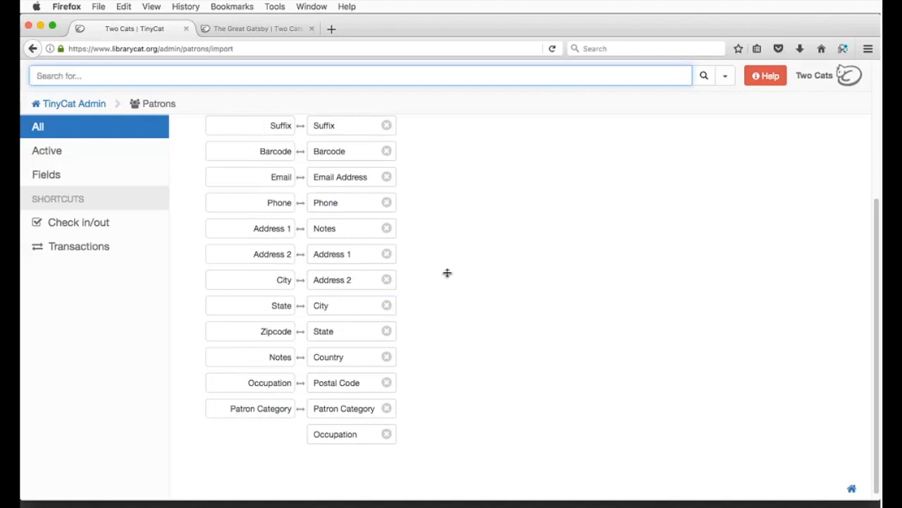
{"action": "left_click", "coordinate": [387, 358]}
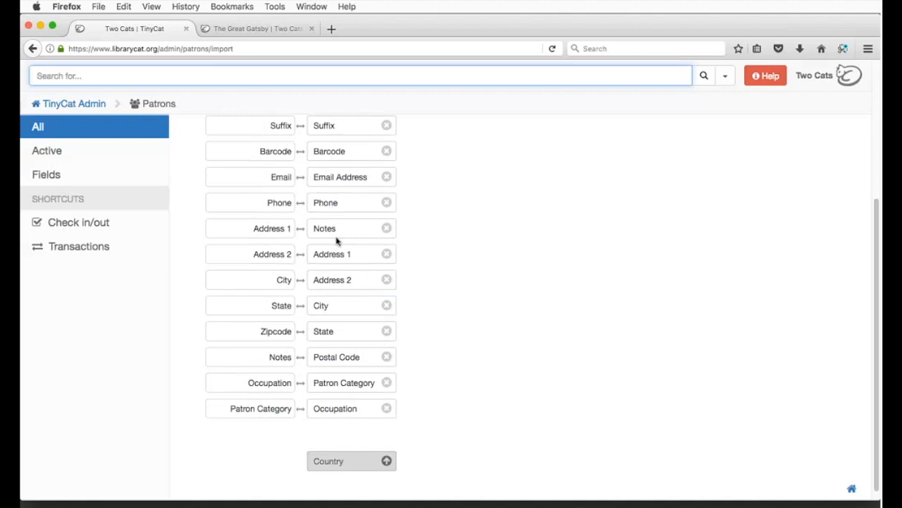
{"action": "left_click_drag", "start_coordinate": [328, 229], "coordinate": [343, 358]}
{"action": "left_click_drag", "start_coordinate": [339, 408], "coordinate": [348, 371]}
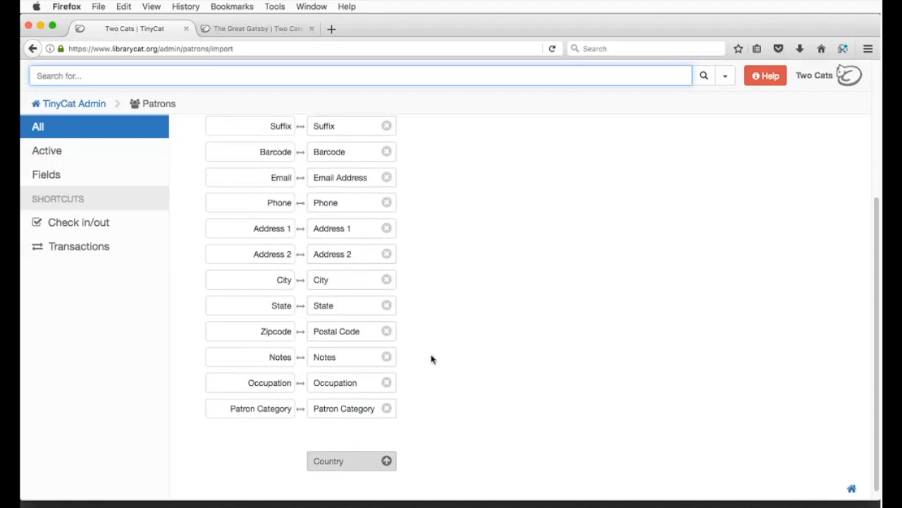
{"action": "scroll", "coordinate": [432, 359], "scroll_direction": "up", "scroll_amount": 5}
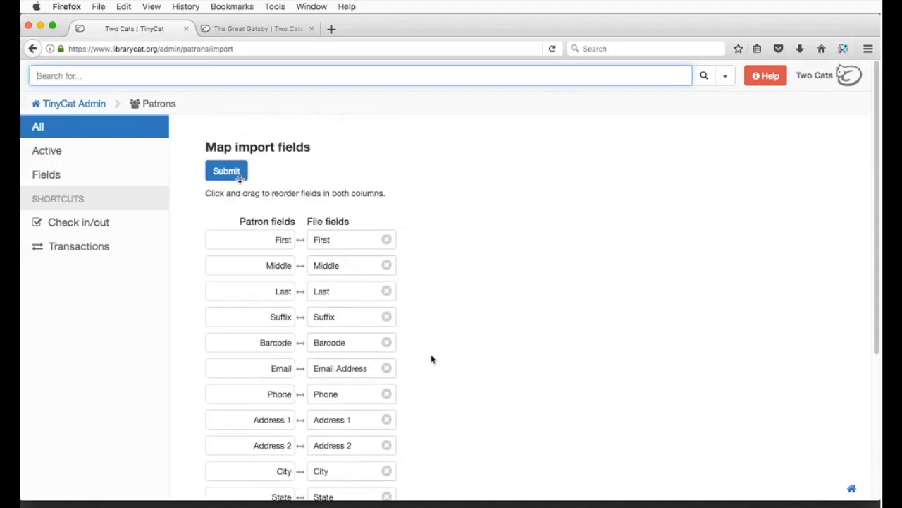
{"action": "left_click", "coordinate": [233, 172]}
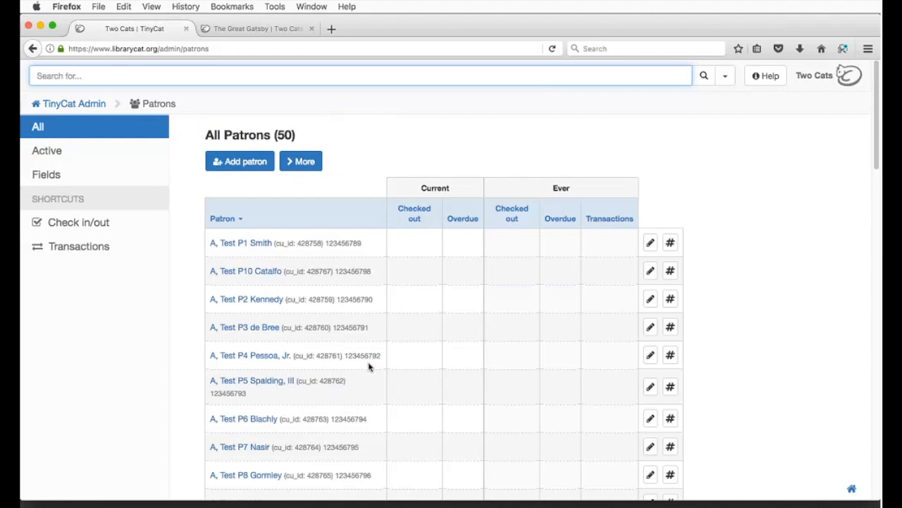
{"action": "scroll", "coordinate": [368, 367], "scroll_direction": "down", "scroll_amount": 1}
{"action": "scroll", "coordinate": [368, 366], "scroll_direction": "down", "scroll_amount": 3}
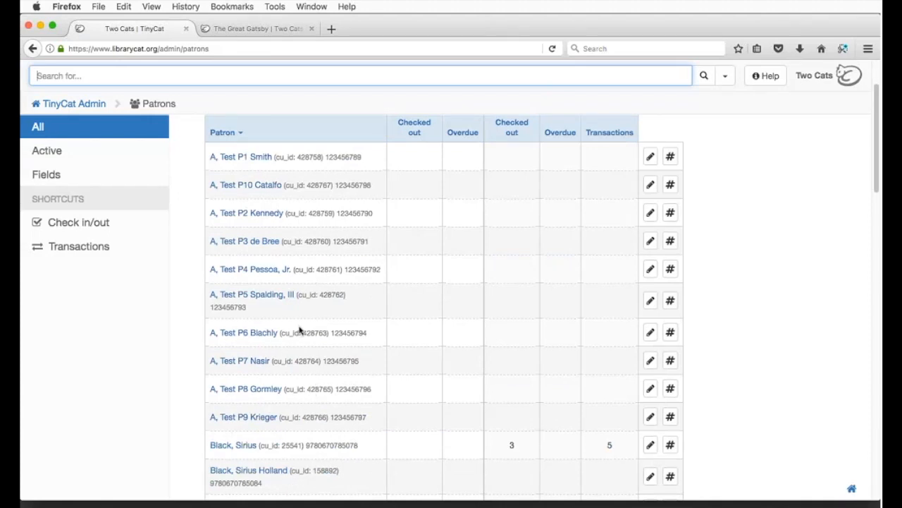
{"action": "scroll", "coordinate": [298, 330], "scroll_direction": "up", "scroll_amount": 3}
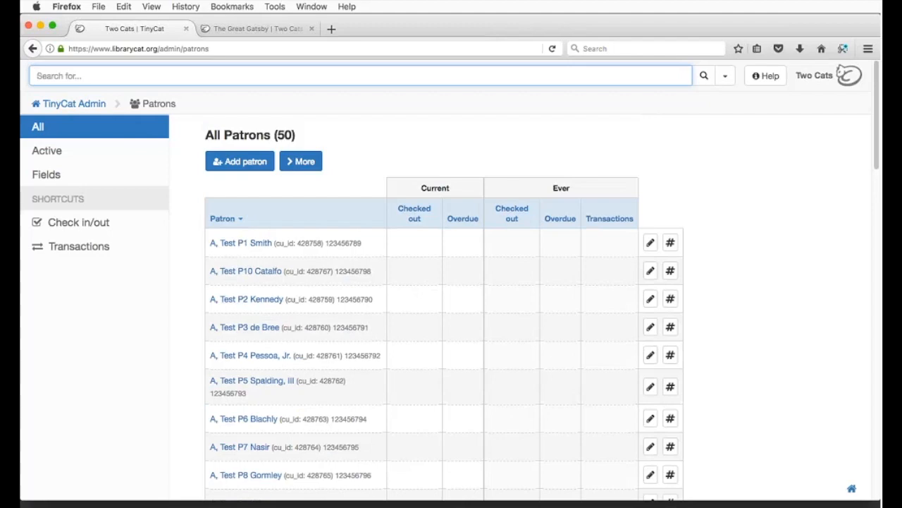
{"action": "scroll", "coordinate": [719, 296], "scroll_direction": "down", "scroll_amount": 10}
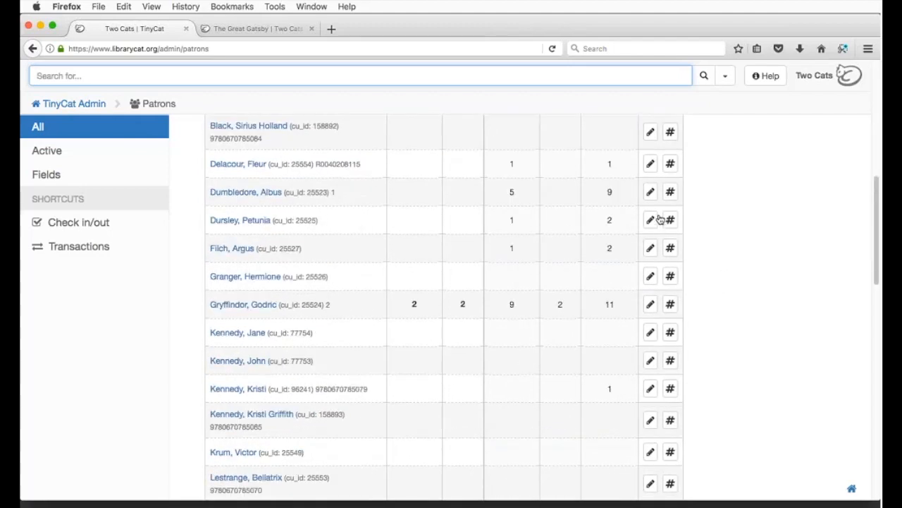
Step: Open a patron's edit form, look it over, close it and scroll back up the patrons list
{"action": "left_click", "coordinate": [650, 220]}
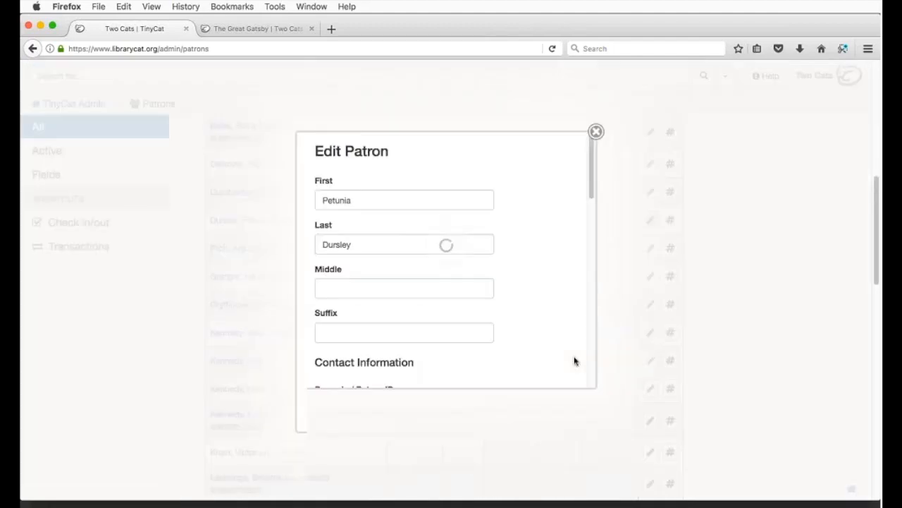
{"action": "scroll", "coordinate": [498, 274], "scroll_direction": "down", "scroll_amount": 5}
{"action": "scroll", "coordinate": [498, 274], "scroll_direction": "down", "scroll_amount": 8}
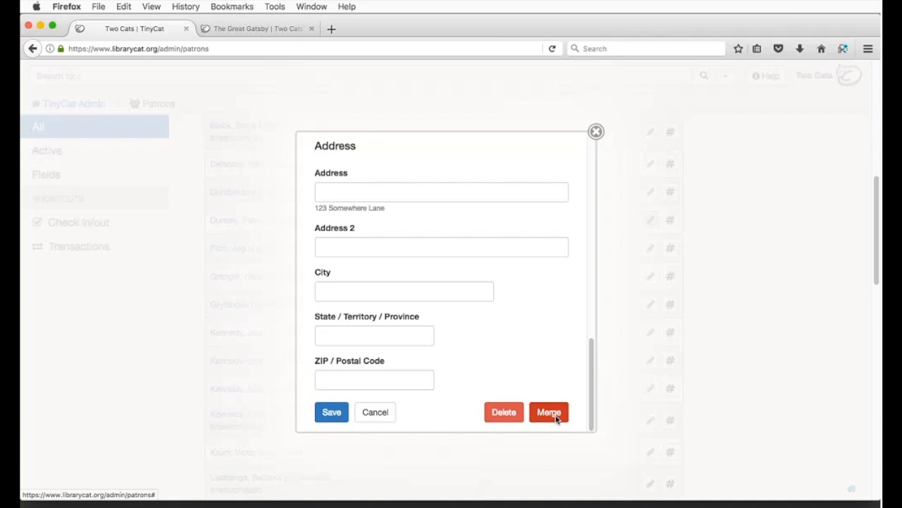
{"action": "left_click", "coordinate": [596, 132]}
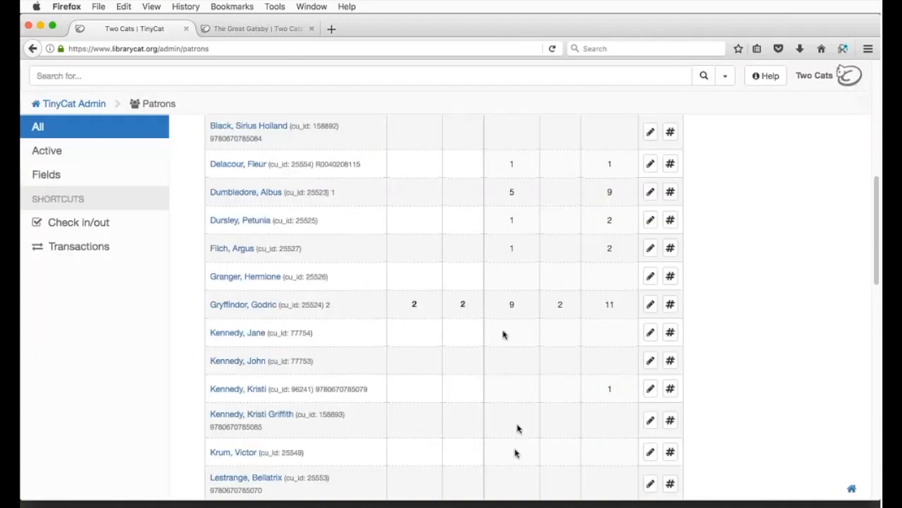
{"action": "scroll", "coordinate": [491, 332], "scroll_direction": "up", "scroll_amount": 4}
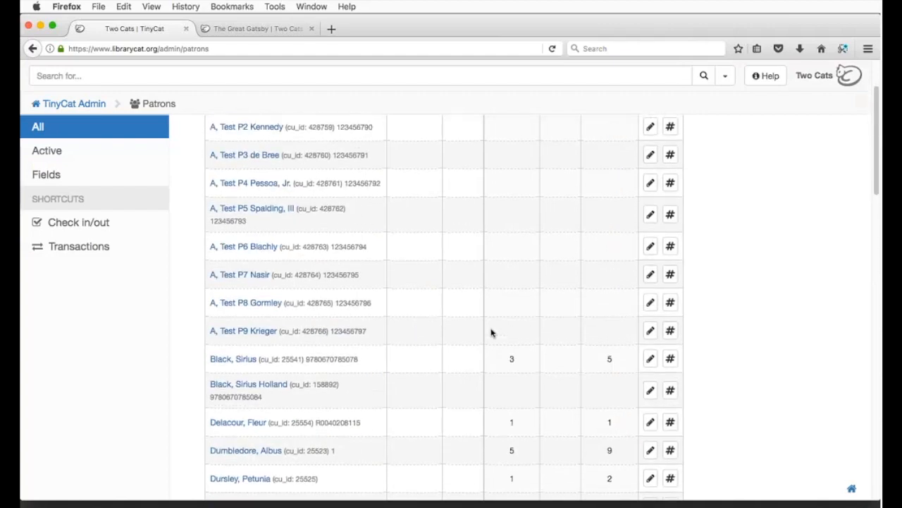
Step: Generate a new login password for the first patron twice, dismissing each password notice
{"action": "scroll", "coordinate": [491, 332], "scroll_direction": "up", "scroll_amount": 3}
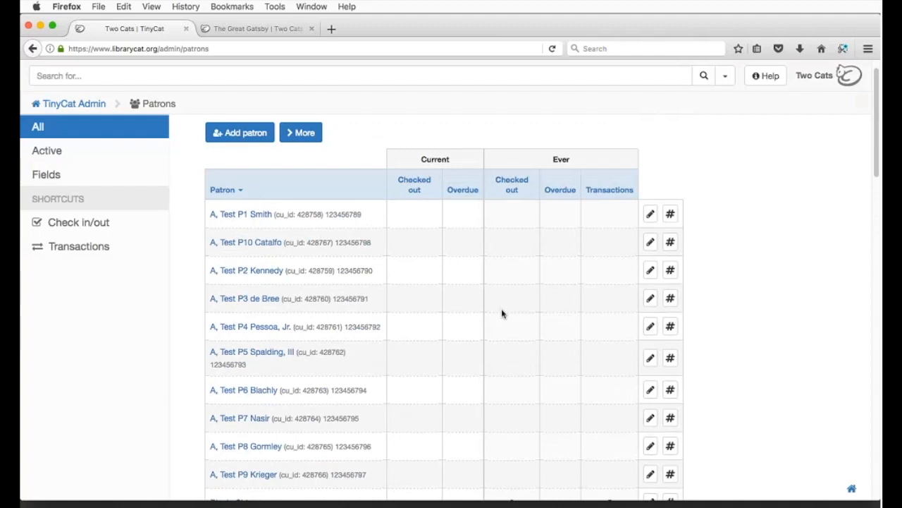
{"action": "left_click", "coordinate": [670, 214]}
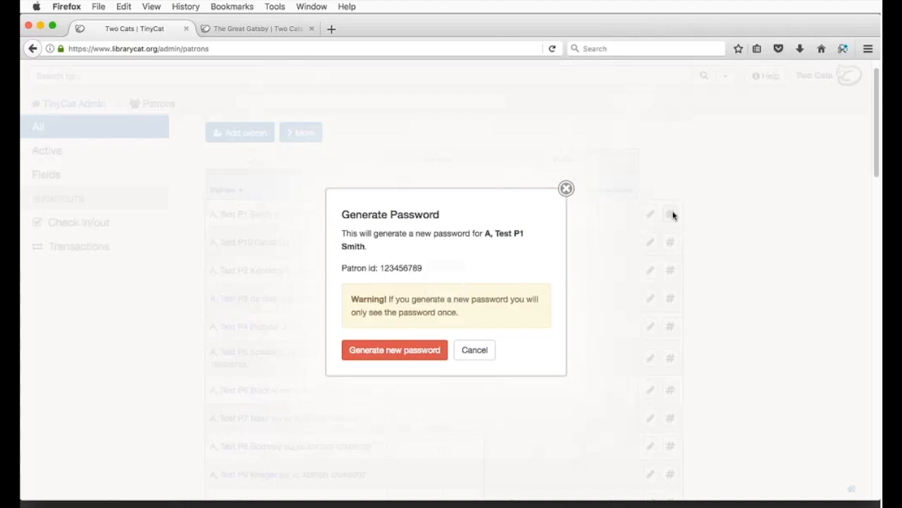
{"action": "left_click", "coordinate": [415, 352]}
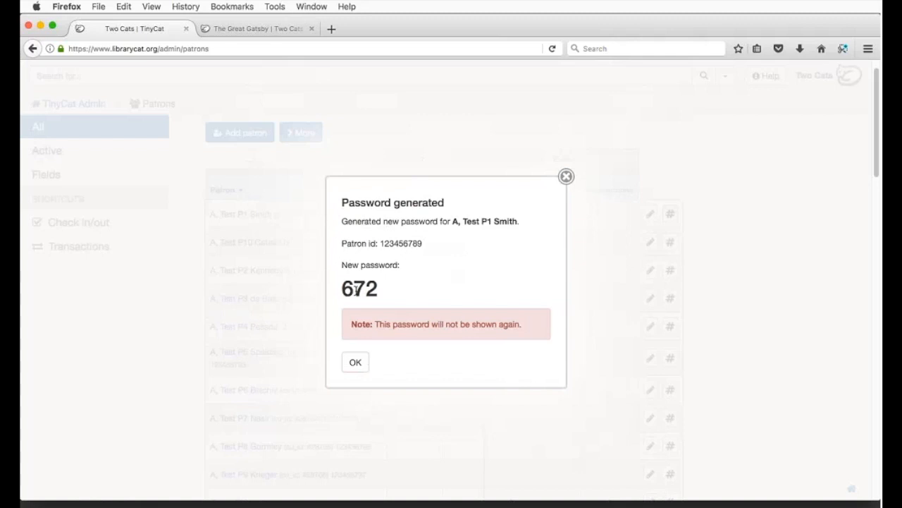
{"action": "left_click", "coordinate": [356, 363]}
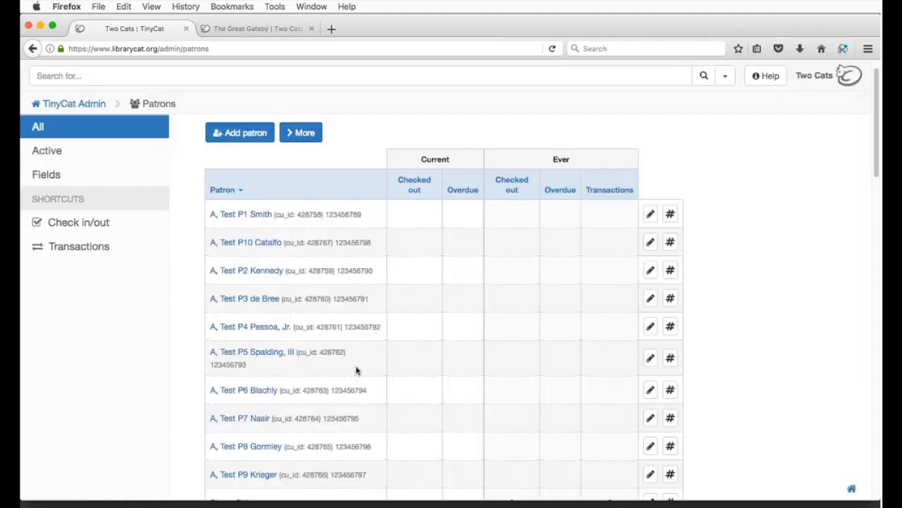
{"action": "left_click", "coordinate": [671, 213]}
{"action": "left_click", "coordinate": [411, 352]}
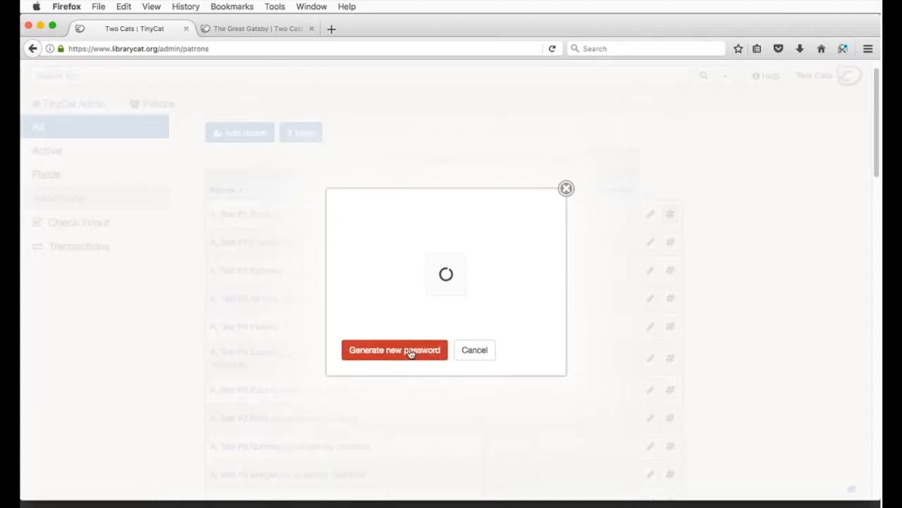
{"action": "left_click", "coordinate": [356, 363]}
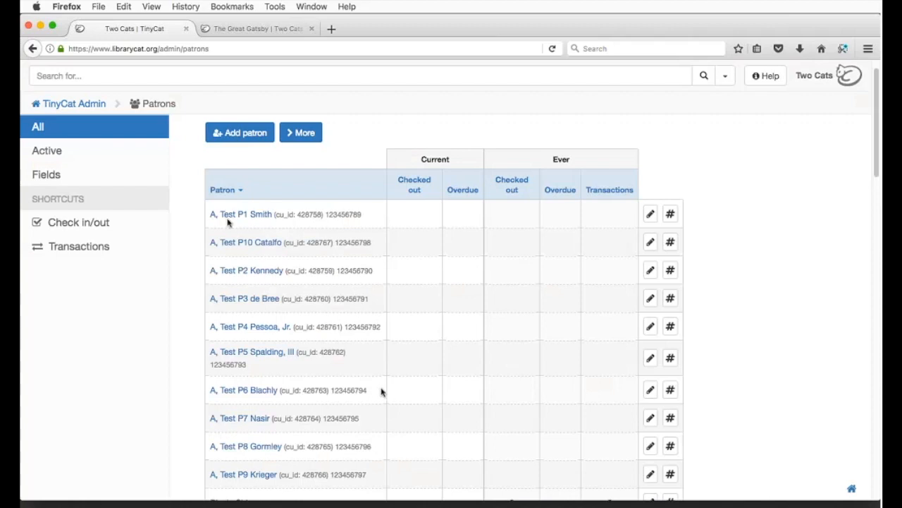
Step: View all patrons, filter to the three active ones, then bring up the Patron Fields table
{"action": "left_click", "coordinate": [117, 136]}
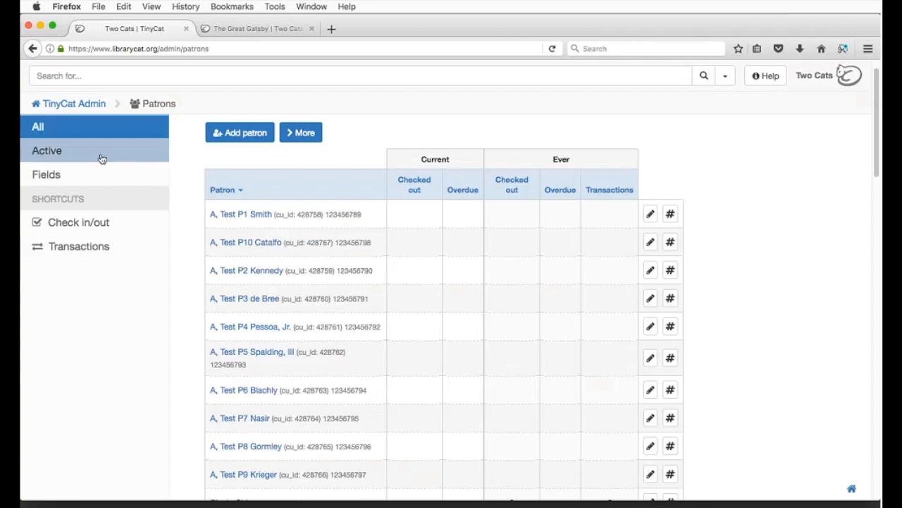
{"action": "left_click", "coordinate": [102, 158]}
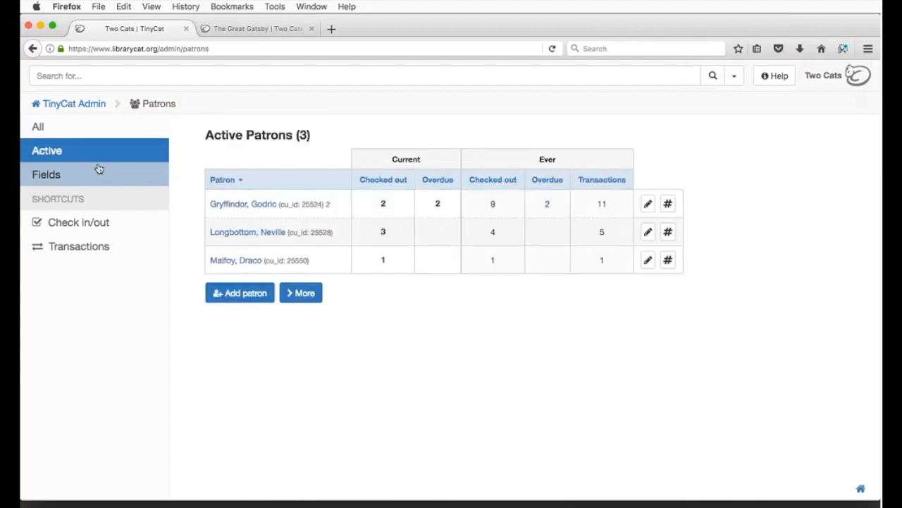
{"action": "left_click", "coordinate": [99, 182]}
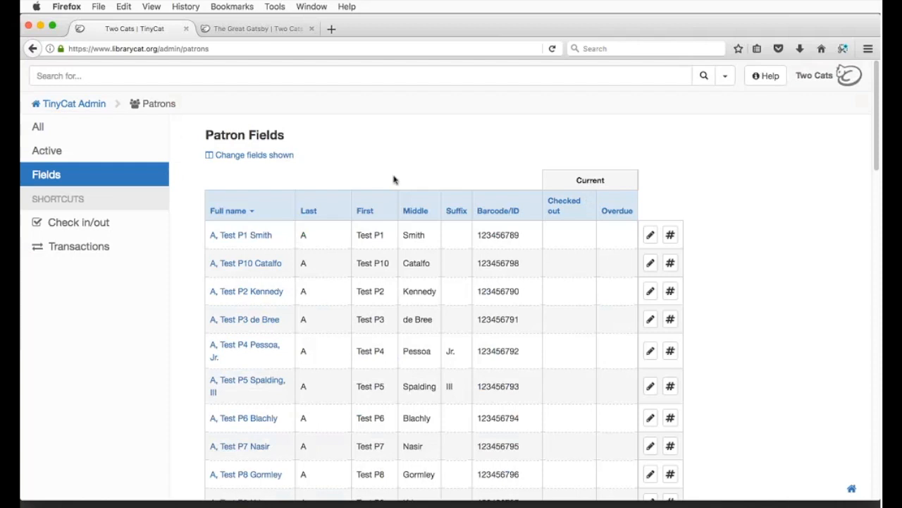
Step: Add Email and Phone as shown columns in Patron Fields and save the changes
{"action": "left_click", "coordinate": [267, 156]}
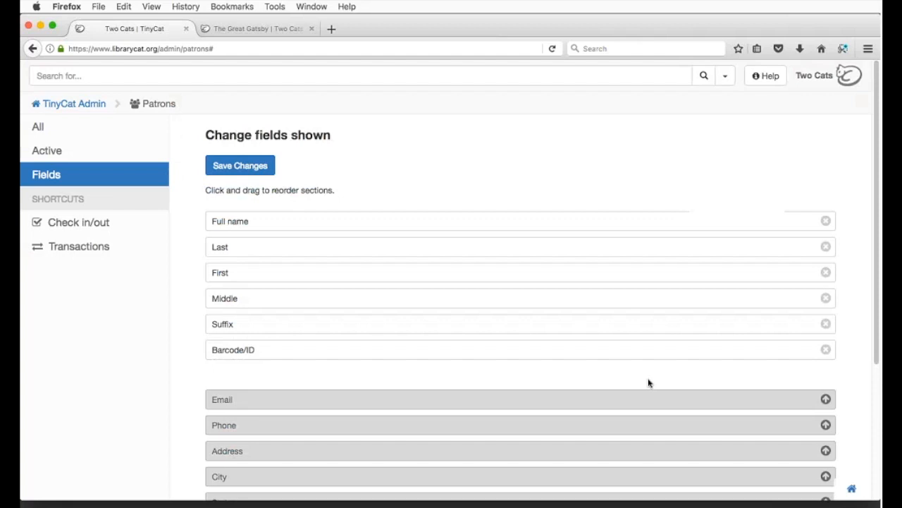
{"action": "left_click", "coordinate": [829, 401]}
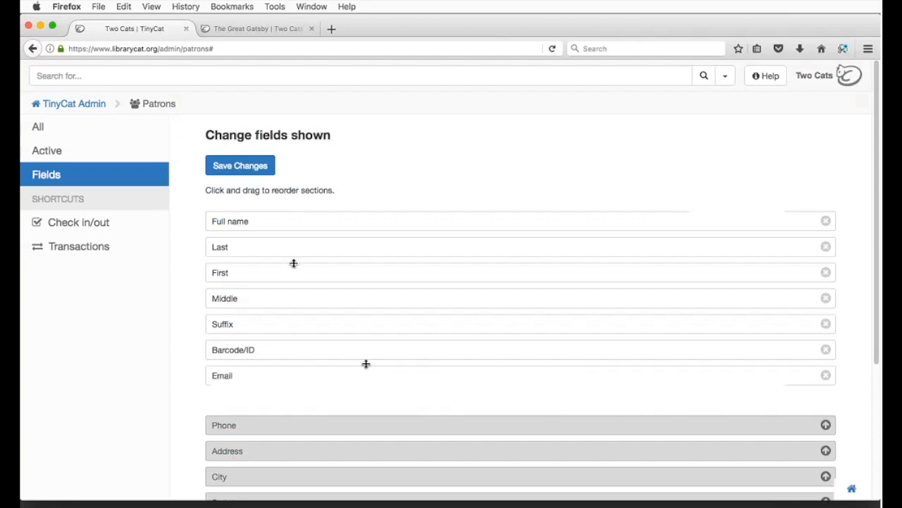
{"action": "left_click", "coordinate": [825, 425]}
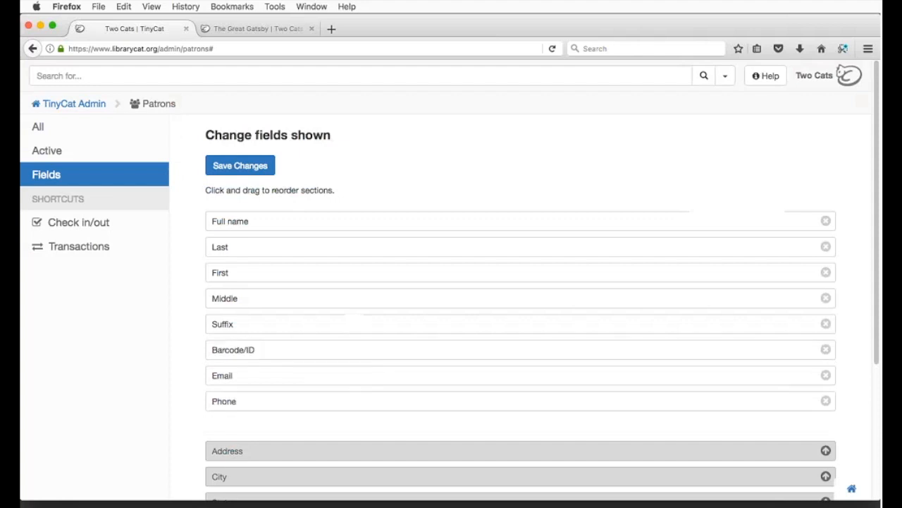
{"action": "left_click", "coordinate": [249, 170]}
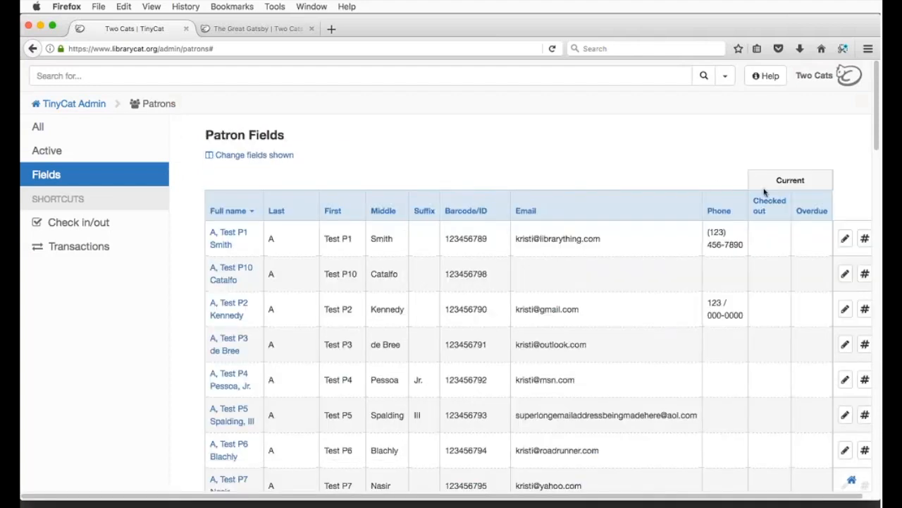
Step: Sort the patron fields by Overdue count, then switch back to the list of all 50 patrons
{"action": "scroll", "coordinate": [803, 192], "scroll_direction": "down", "scroll_amount": 3}
{"action": "scroll", "coordinate": [809, 195], "scroll_direction": "up", "scroll_amount": 2}
{"action": "left_click", "coordinate": [812, 175]}
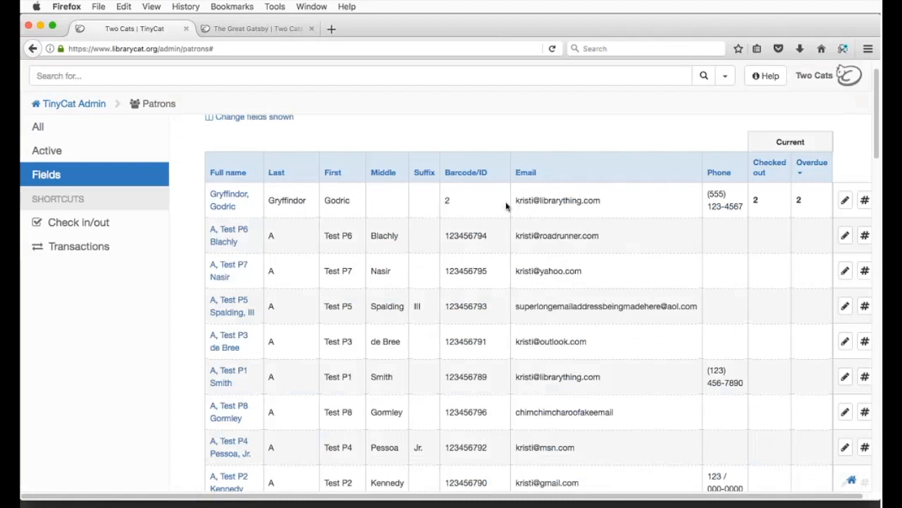
{"action": "scroll", "coordinate": [173, 254], "scroll_direction": "up", "scroll_amount": 2}
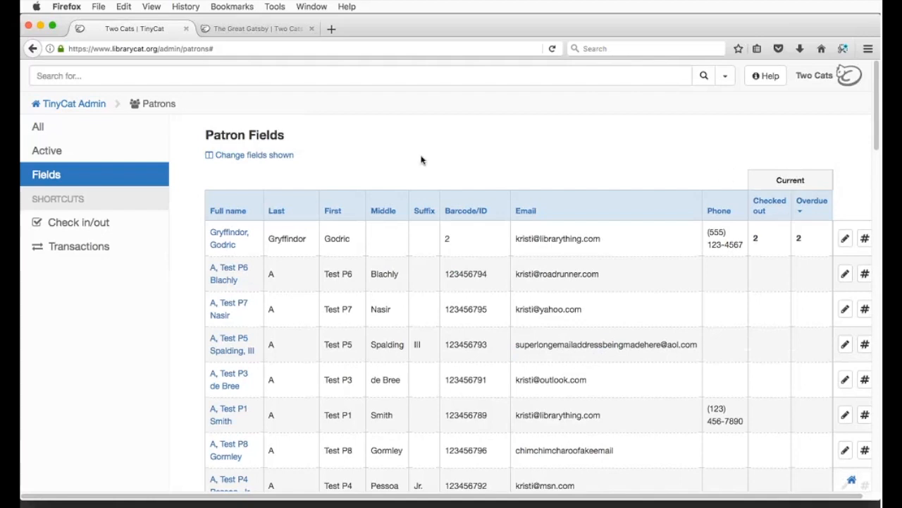
{"action": "left_click", "coordinate": [89, 133]}
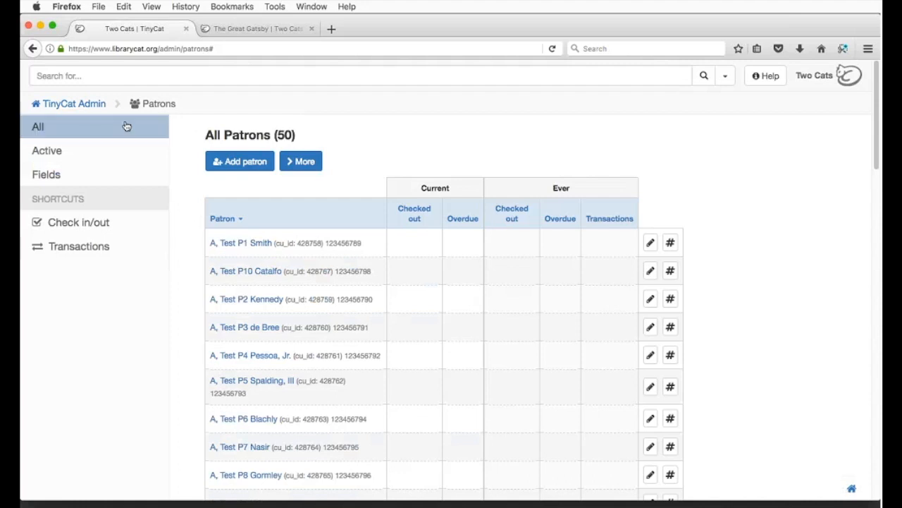
Step: Go back to the TinyCat Admin dashboard through its breadcrumb link
{"action": "left_click", "coordinate": [90, 103]}
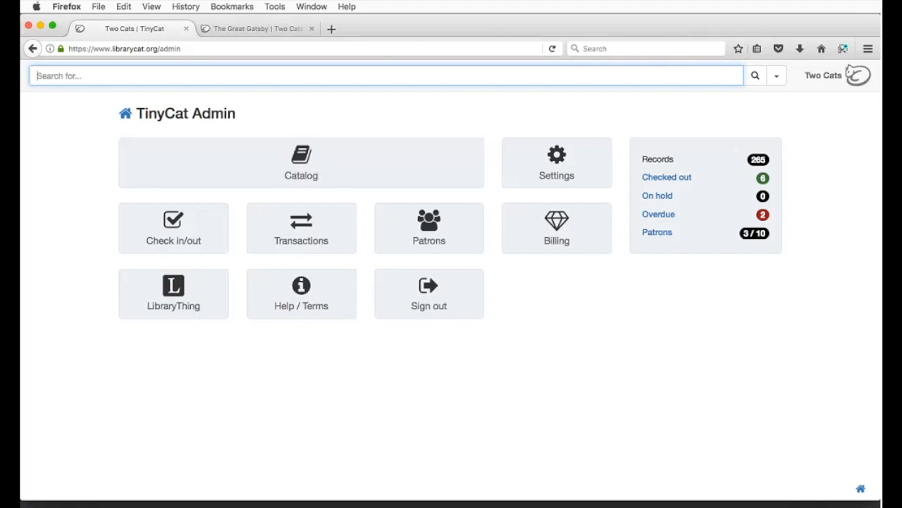
Step: Open a new blank Firefox tab next to the TinyCat admin dashboard
{"action": "left_click", "coordinate": [332, 31]}
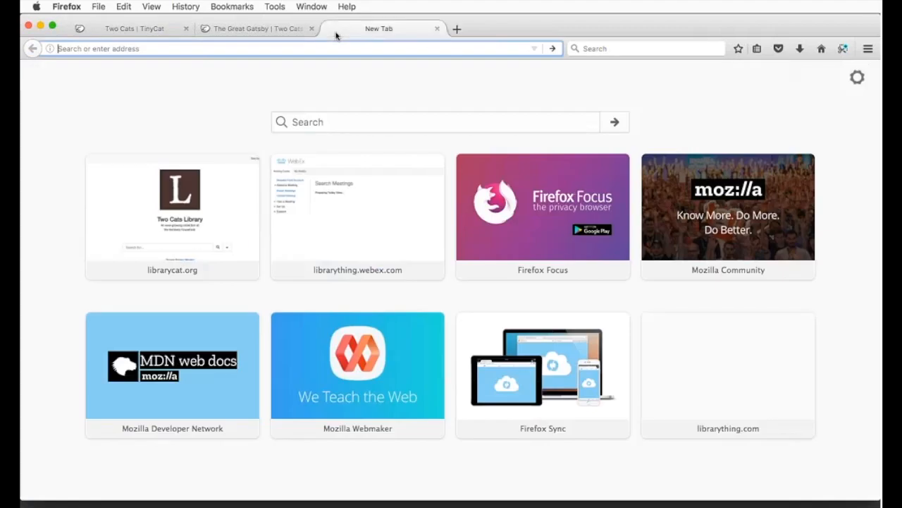
Step: Go to youtube.com, search for LibraryThing and open the LibraryThing channel
{"action": "type", "text": "youtub"}
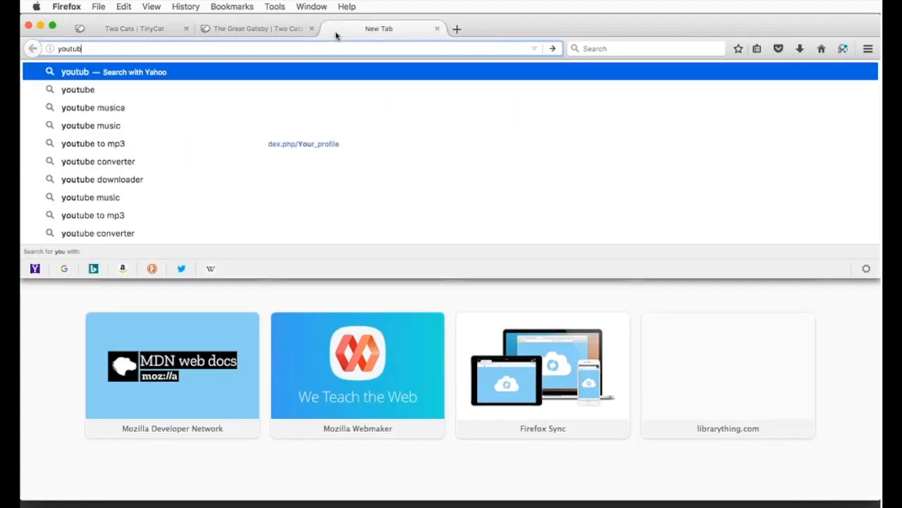
{"action": "type", "text": "e.com"}
{"action": "key", "text": "Return"}
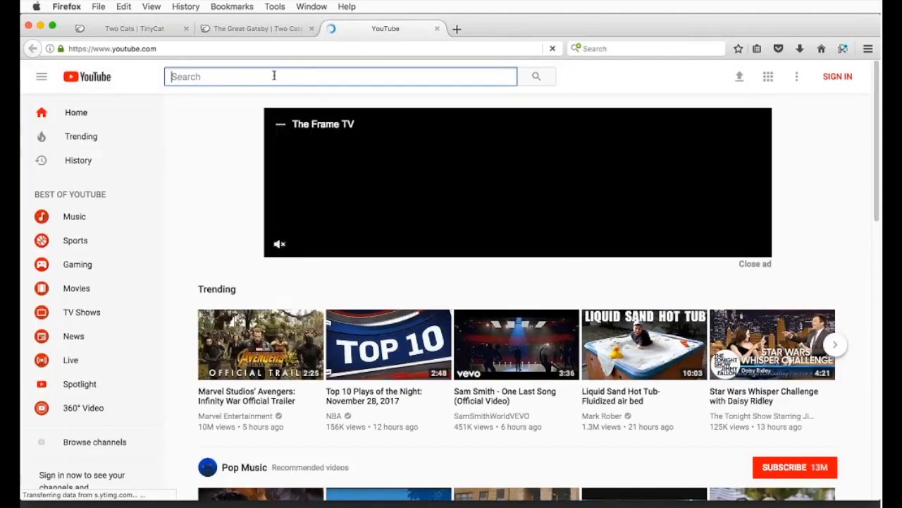
{"action": "type", "text": "LibraryThing"}
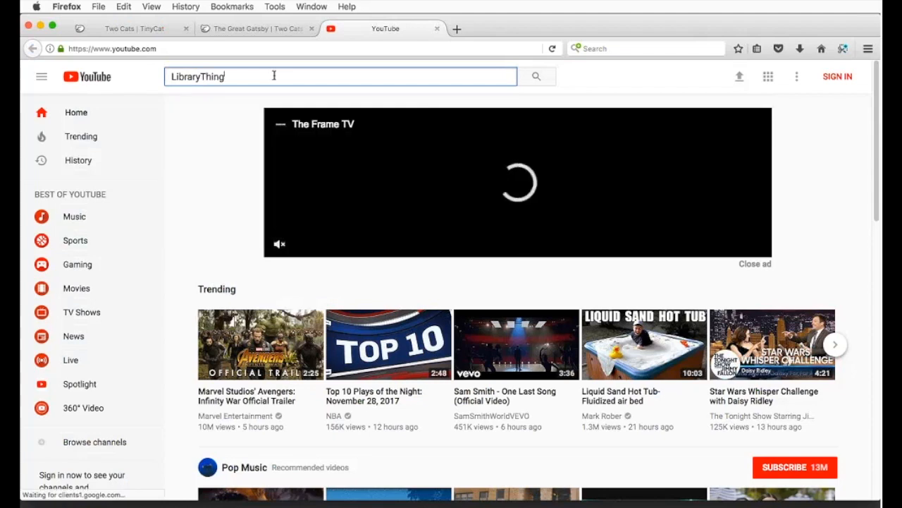
{"action": "key", "text": "Return"}
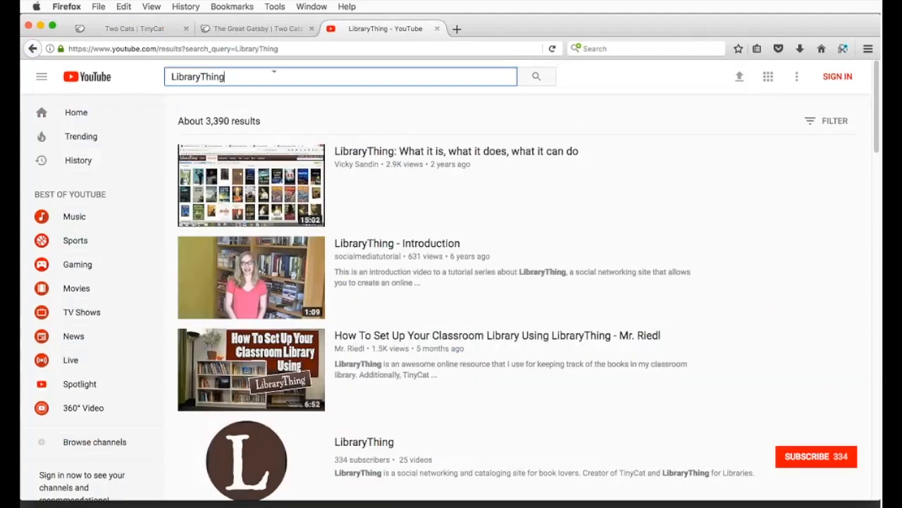
{"action": "left_click", "coordinate": [361, 442]}
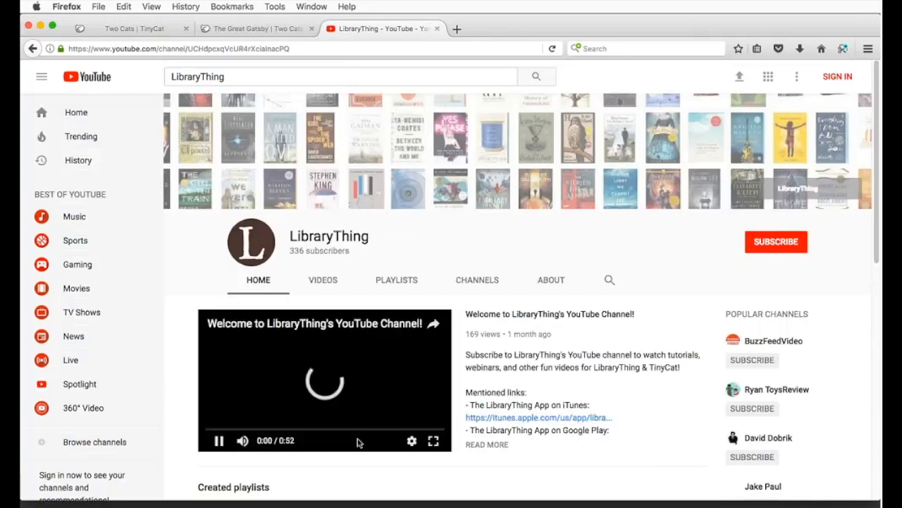
Step: Copy the LibraryThing channel's web address, then close the YouTube tab
{"action": "right_click", "coordinate": [279, 49]}
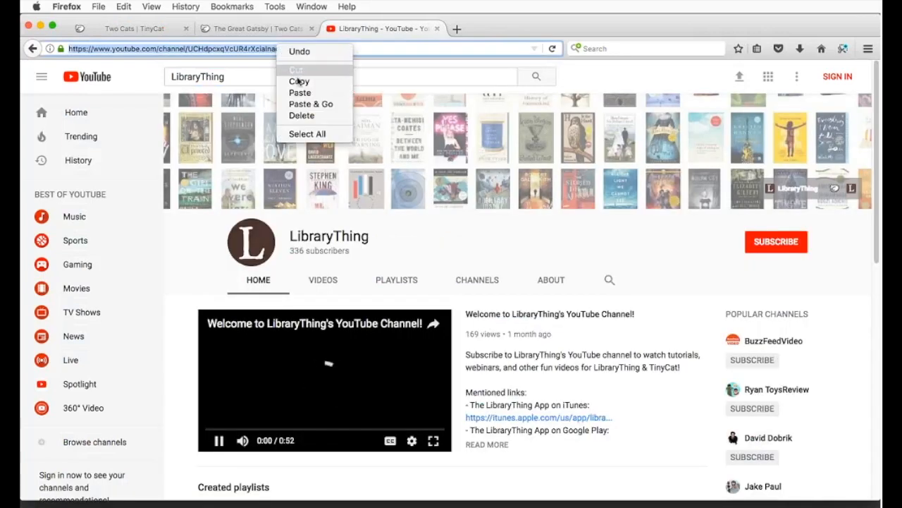
{"action": "left_click", "coordinate": [298, 82]}
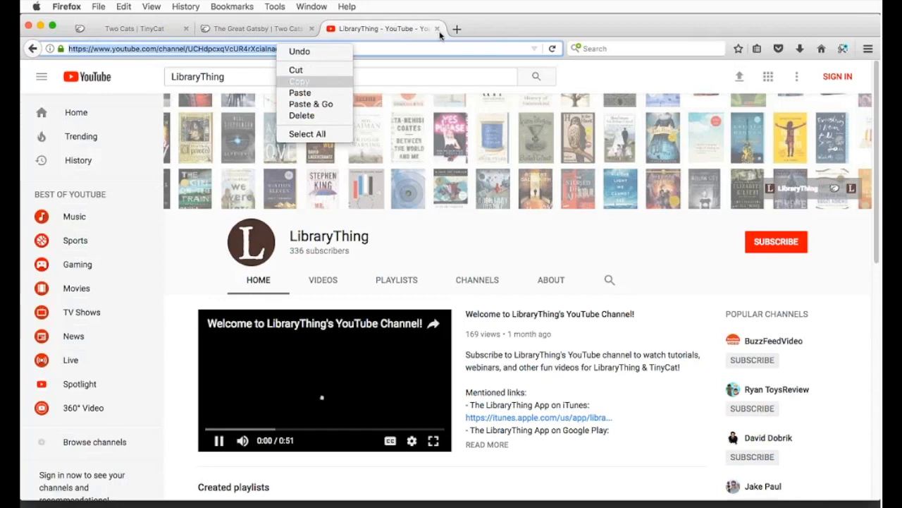
{"action": "left_click", "coordinate": [438, 33]}
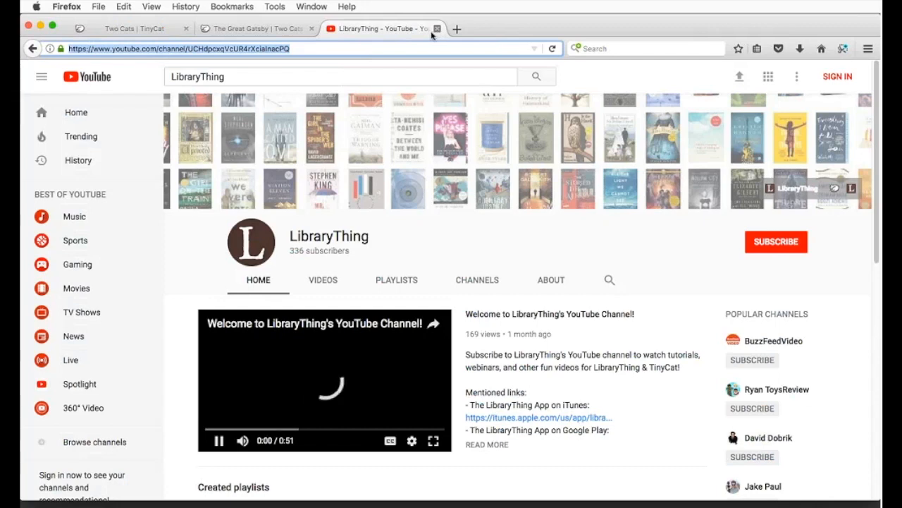
{"action": "left_click", "coordinate": [437, 29]}
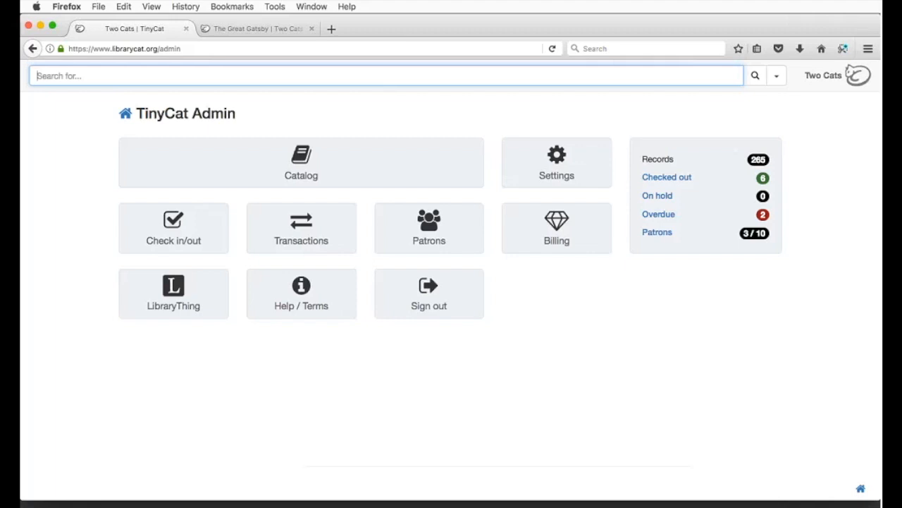
Step: Open another blank browser tab beside the TinyCat admin tab
{"action": "left_click", "coordinate": [332, 29]}
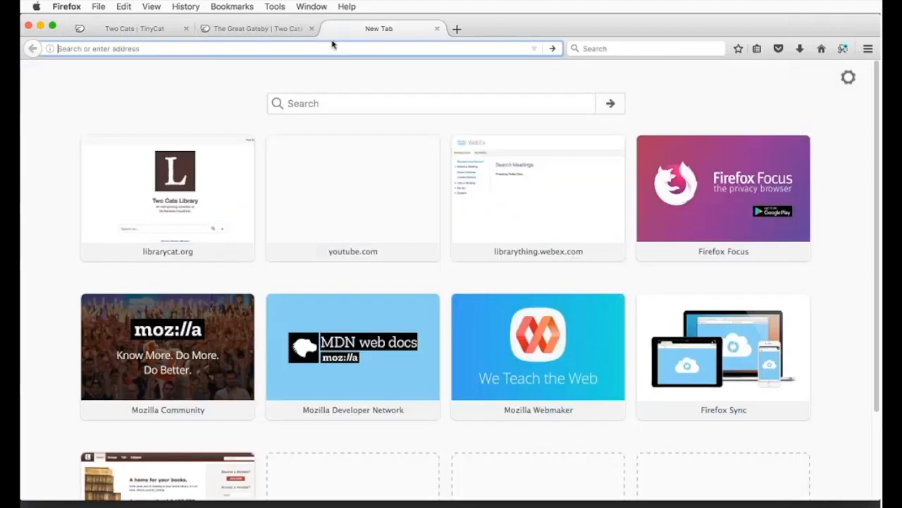
Step: Go to librarything.com, open the TinyCat group from Groups, and copy its page address
{"action": "type", "text": "librarything."}
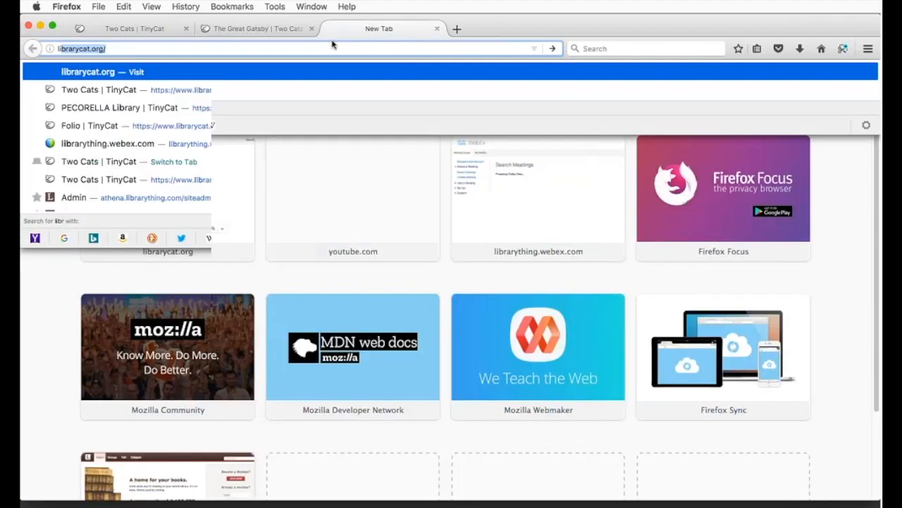
{"action": "type", "text": "com"}
{"action": "key", "text": "Return"}
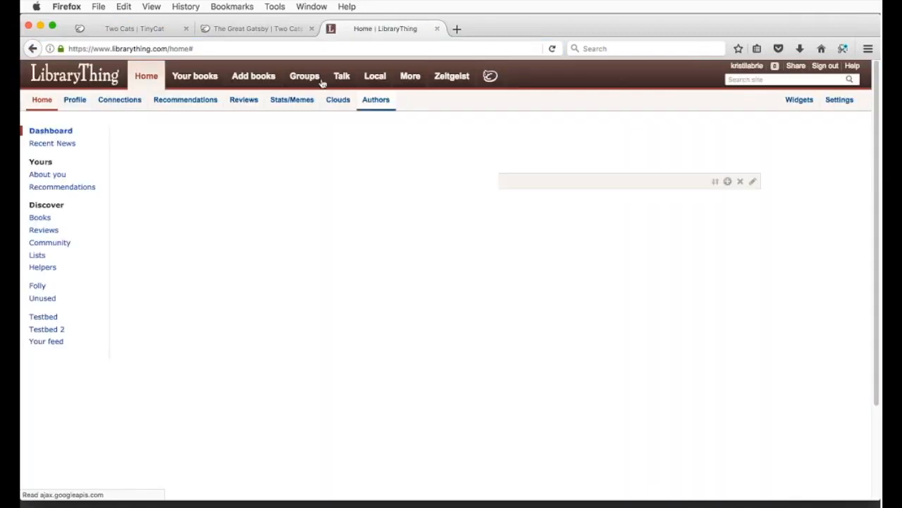
{"action": "left_click", "coordinate": [305, 79]}
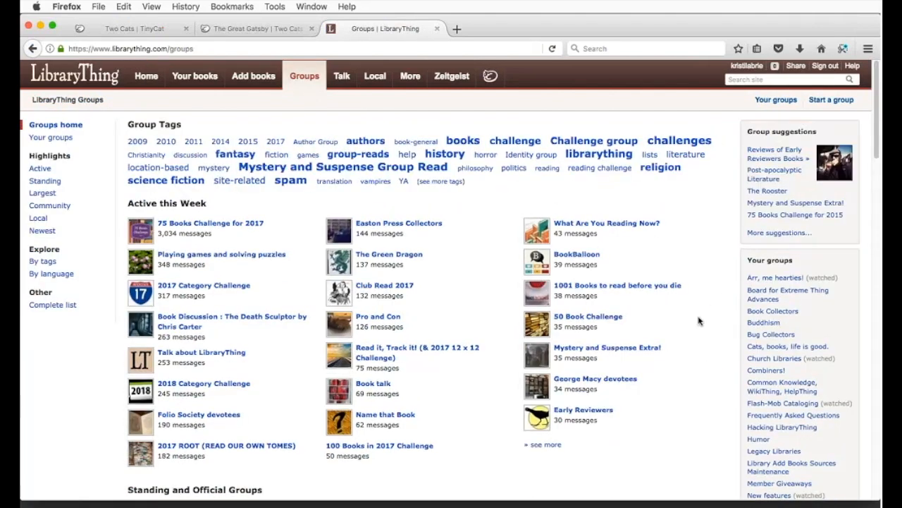
{"action": "scroll", "coordinate": [699, 321], "scroll_direction": "down", "scroll_amount": 5}
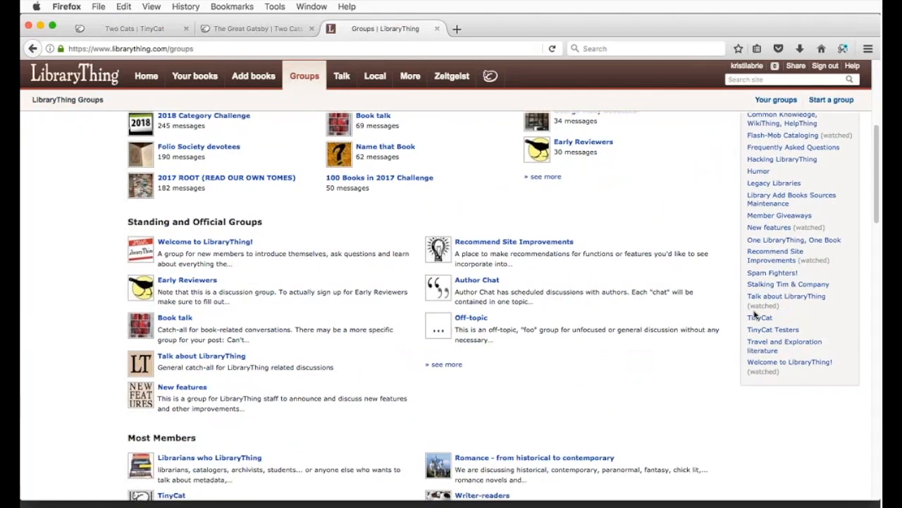
{"action": "left_click", "coordinate": [760, 319]}
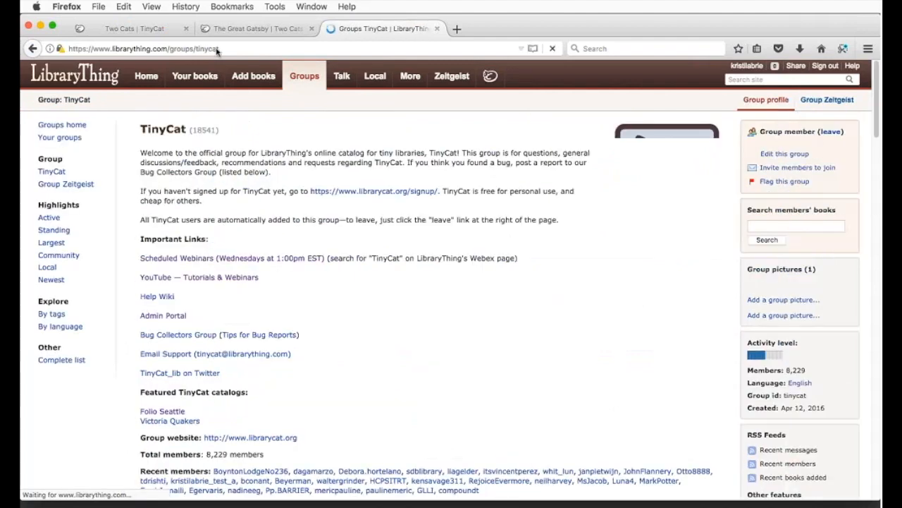
{"action": "right_click", "coordinate": [218, 49]}
{"action": "left_click", "coordinate": [240, 83]}
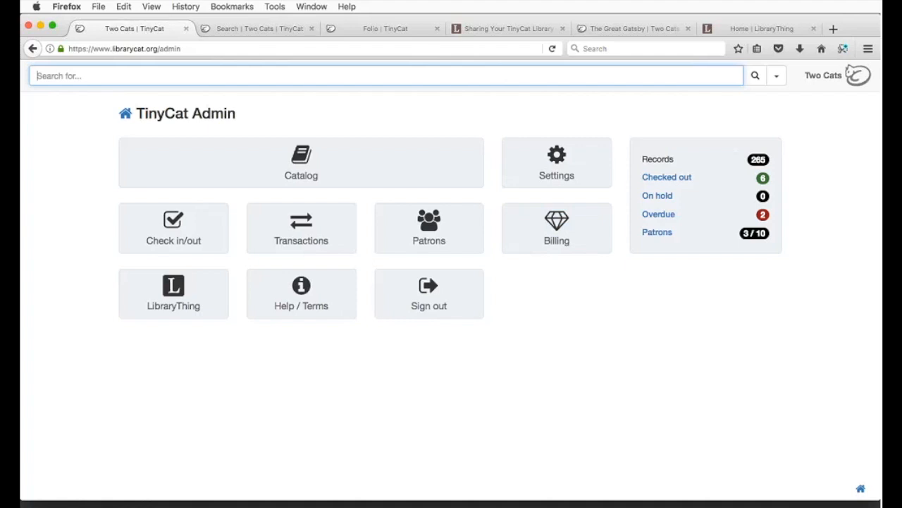
{"action": "left_click", "coordinate": [372, 429]}
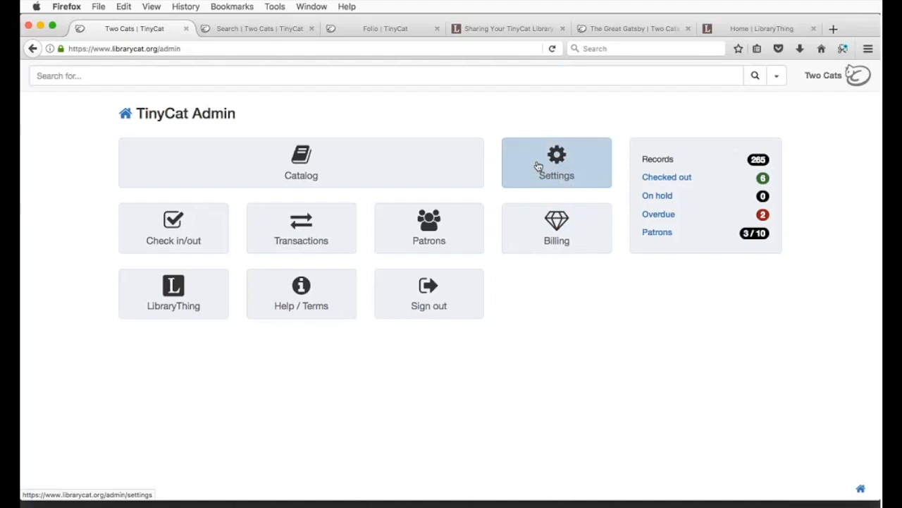
Step: Open the public Two Cats Library catalog and scroll down its home page
{"action": "left_click", "coordinate": [811, 82]}
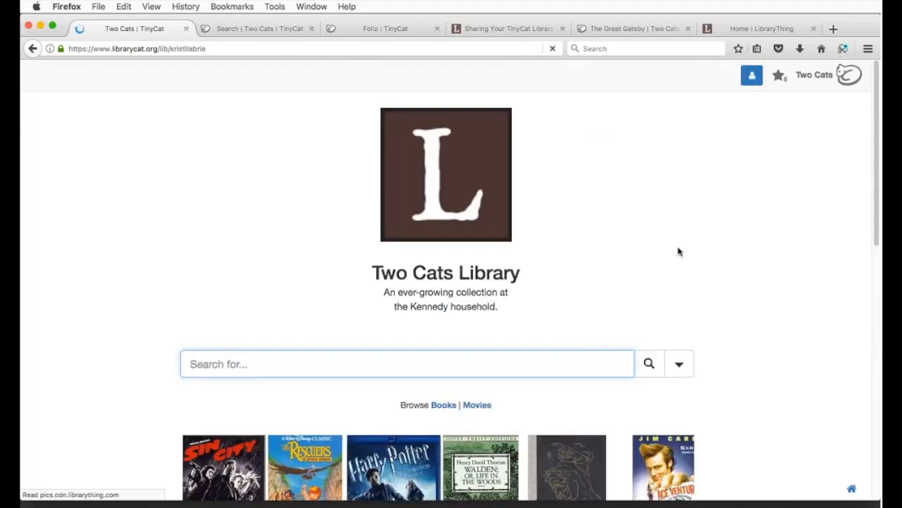
{"action": "scroll", "coordinate": [678, 252], "scroll_direction": "down", "scroll_amount": 2}
{"action": "scroll", "coordinate": [720, 249], "scroll_direction": "down", "scroll_amount": 2}
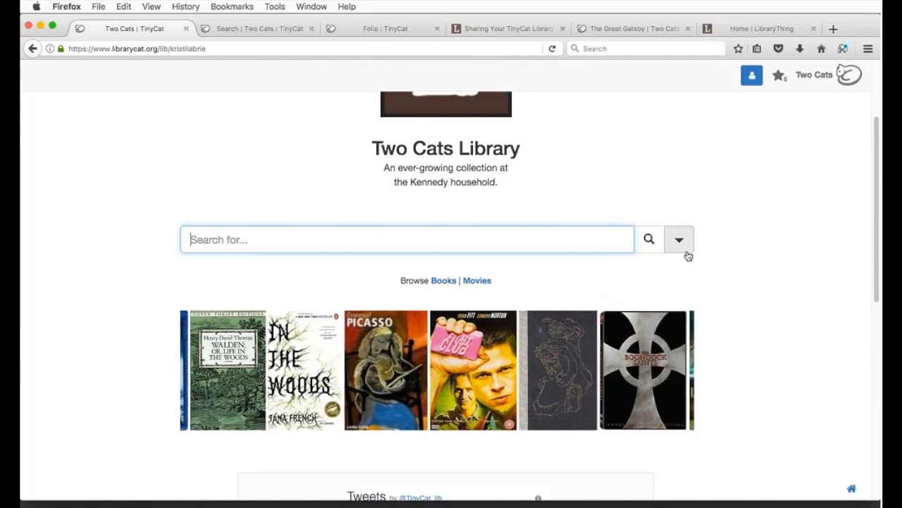
Step: Glance at the extra search options, then switch to the Seattle Athenaeum's Folio Library Catalog
{"action": "left_click", "coordinate": [685, 250]}
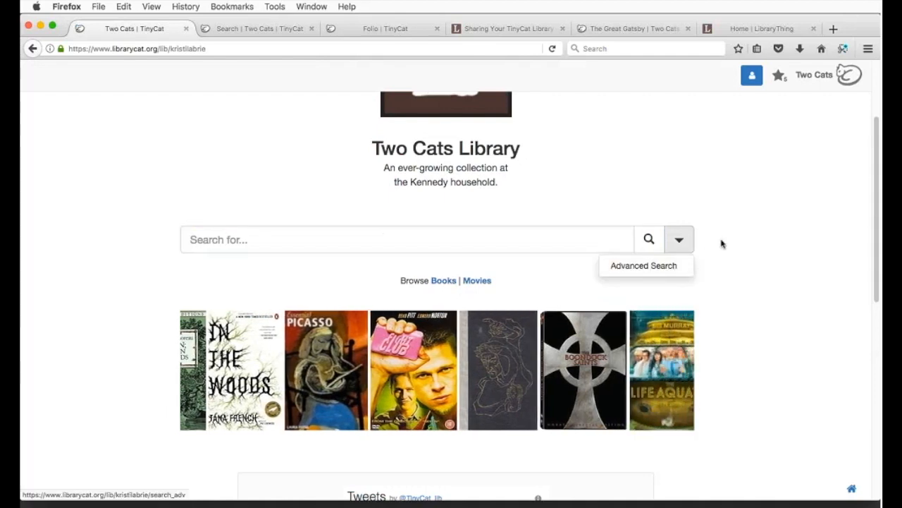
{"action": "left_click", "coordinate": [721, 243]}
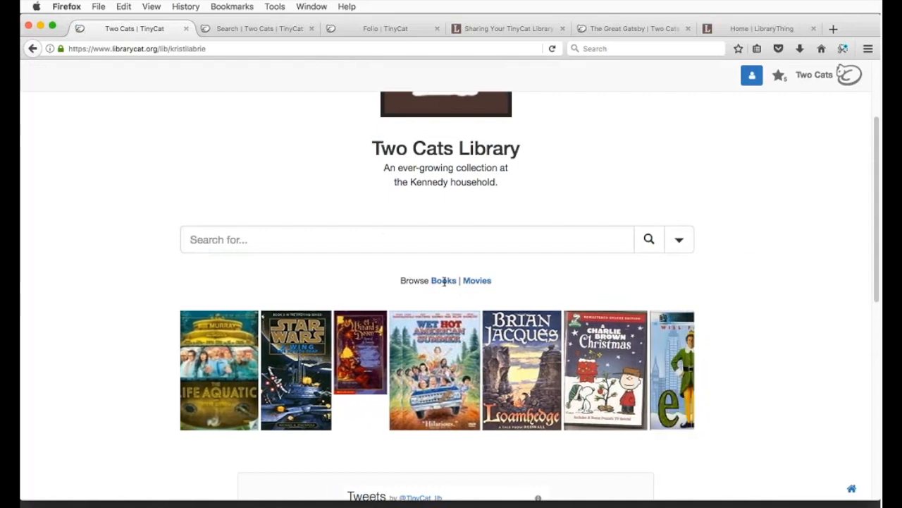
{"action": "left_click", "coordinate": [356, 29]}
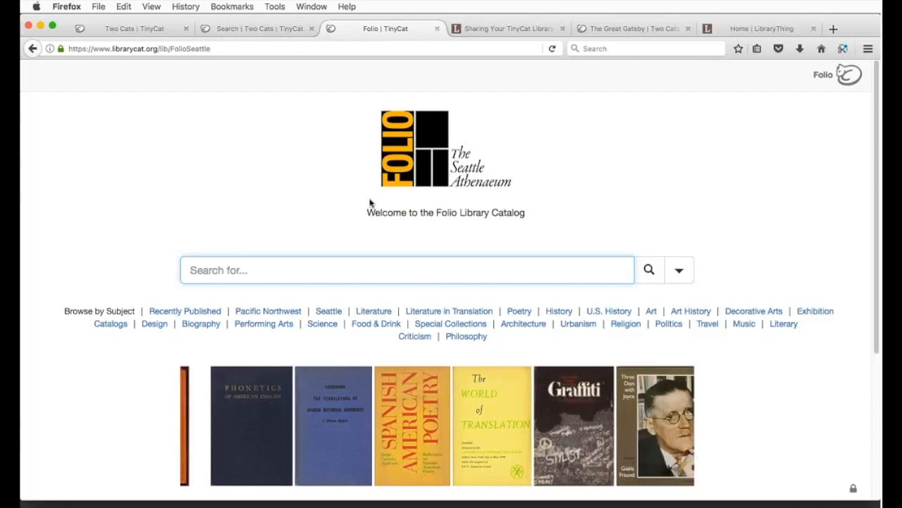
Step: Open Folio's Recently Published, Seattle and Literature in Translation subject results in background tabs
{"action": "left_click", "coordinate": [177, 314], "text": "super"}
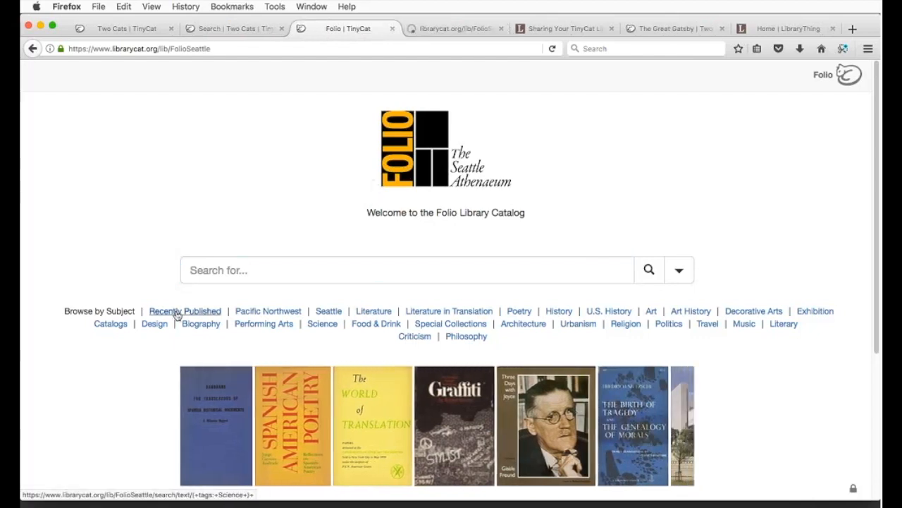
{"action": "left_click", "coordinate": [332, 318], "text": "super"}
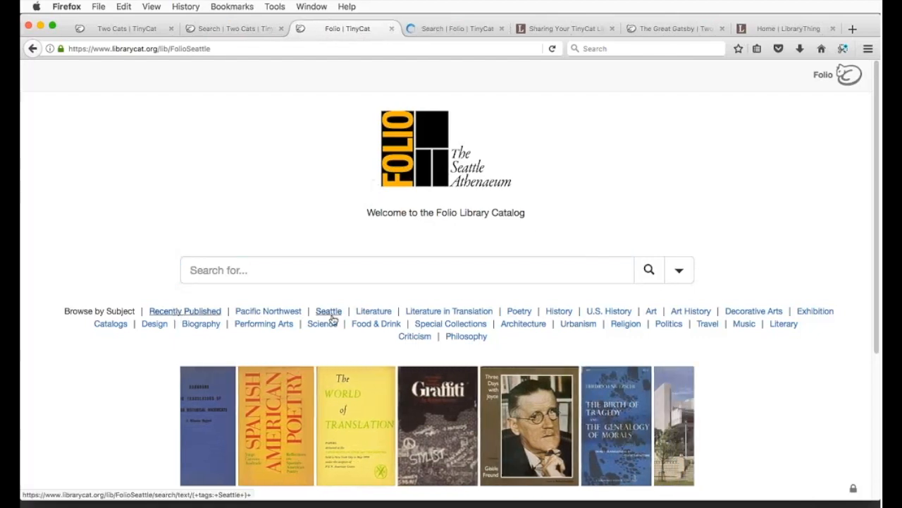
{"action": "left_click", "coordinate": [459, 314], "text": "super"}
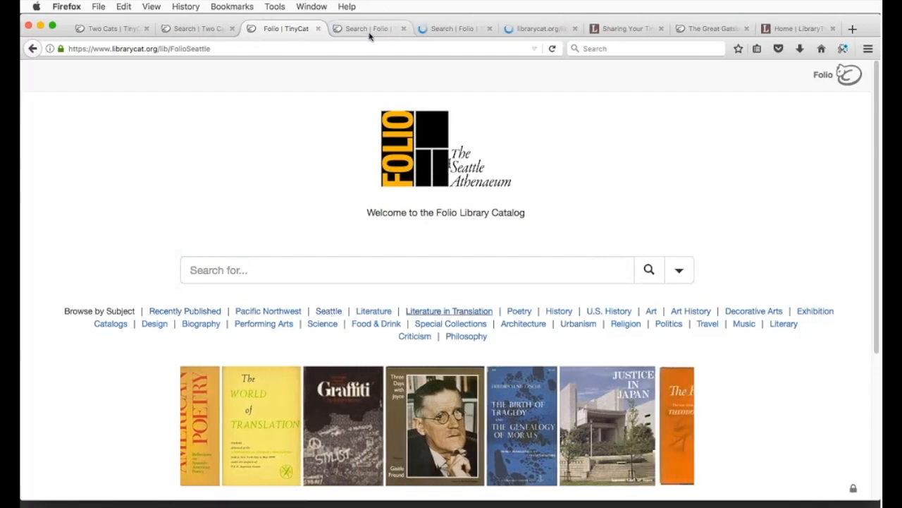
Step: View each subject's results, highlighting the tag query in the Recently Published and Seattle addresses
{"action": "left_click", "coordinate": [368, 30]}
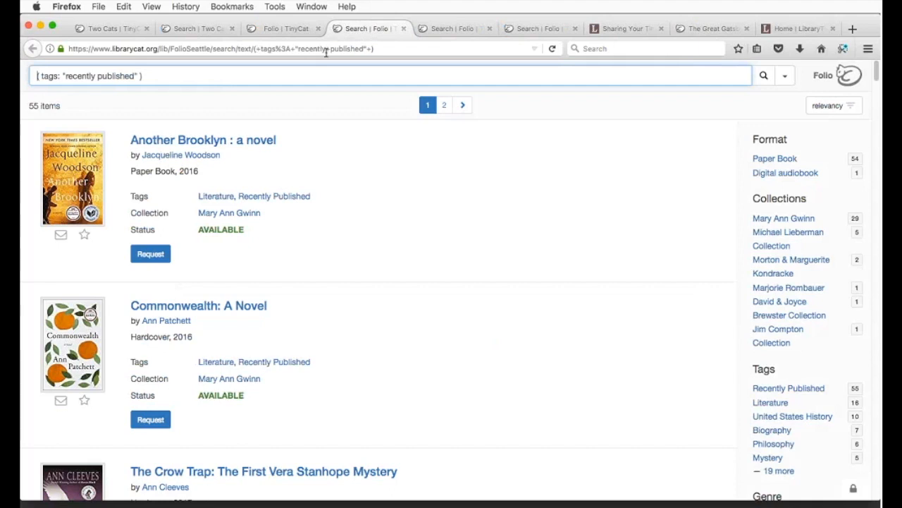
{"action": "left_click_drag", "start_coordinate": [255, 49], "coordinate": [385, 51]}
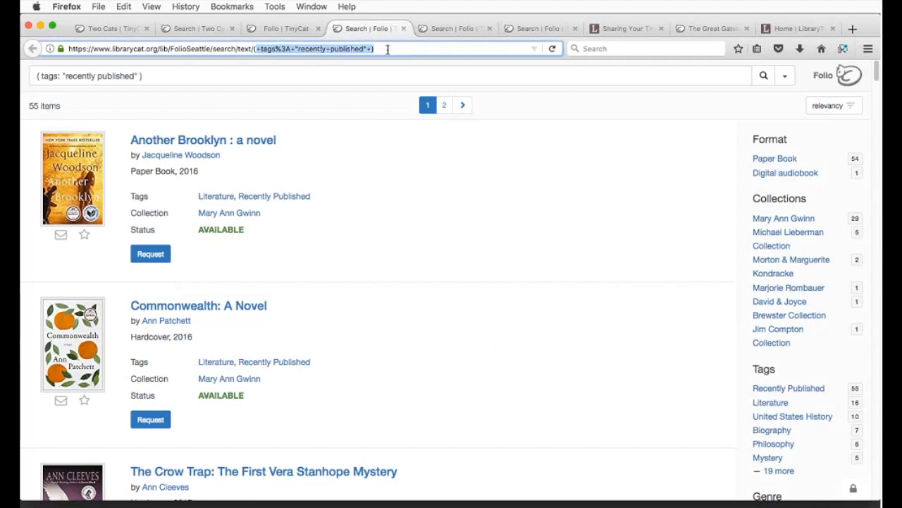
{"action": "left_click", "coordinate": [435, 30]}
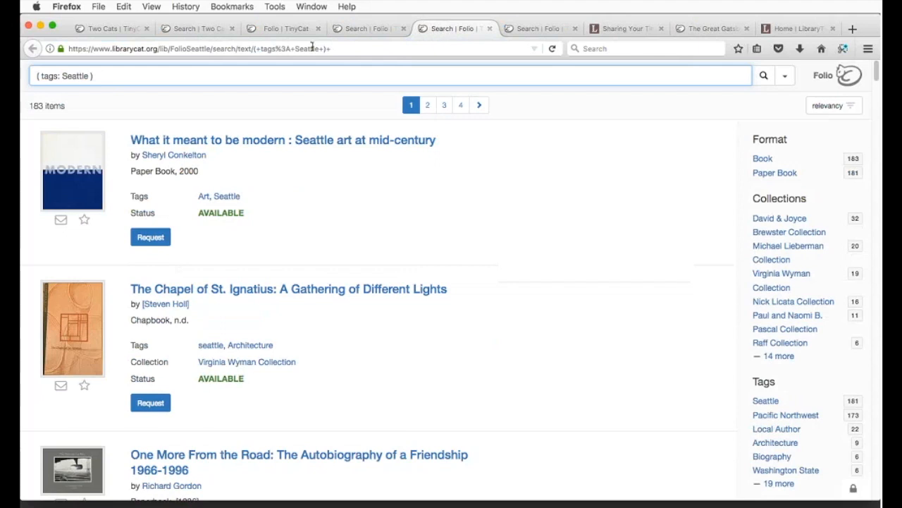
{"action": "left_click_drag", "start_coordinate": [272, 48], "coordinate": [324, 49]}
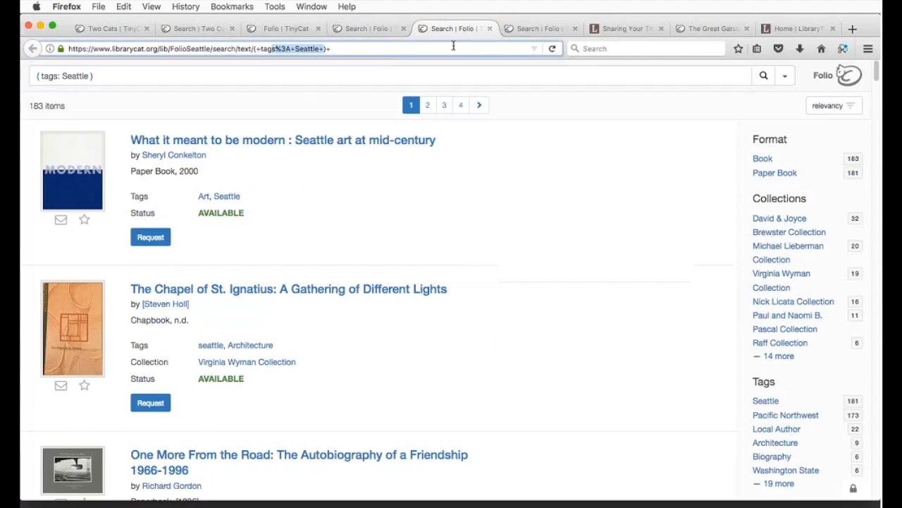
{"action": "left_click", "coordinate": [522, 31]}
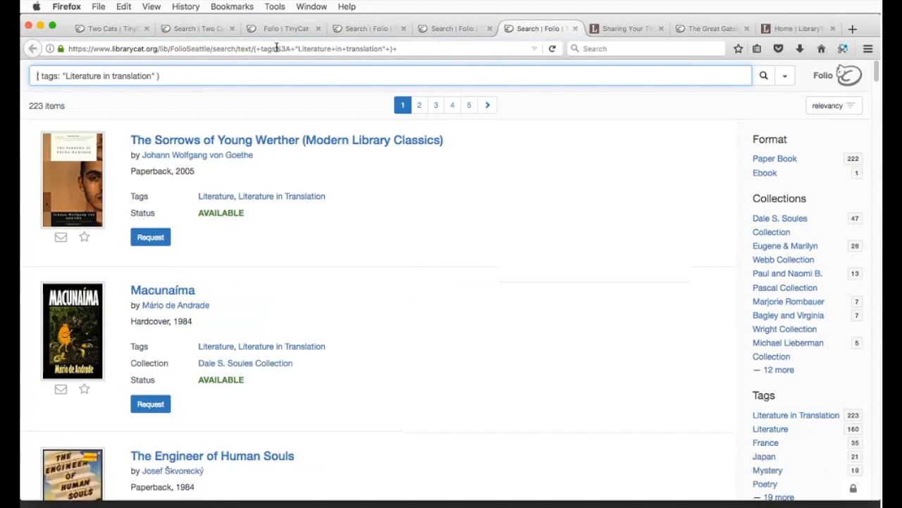
Step: Close the three subject result pages and return to the Folio catalog home
{"action": "left_click", "coordinate": [405, 29]}
{"action": "left_click", "coordinate": [405, 29]}
{"action": "left_click", "coordinate": [405, 29]}
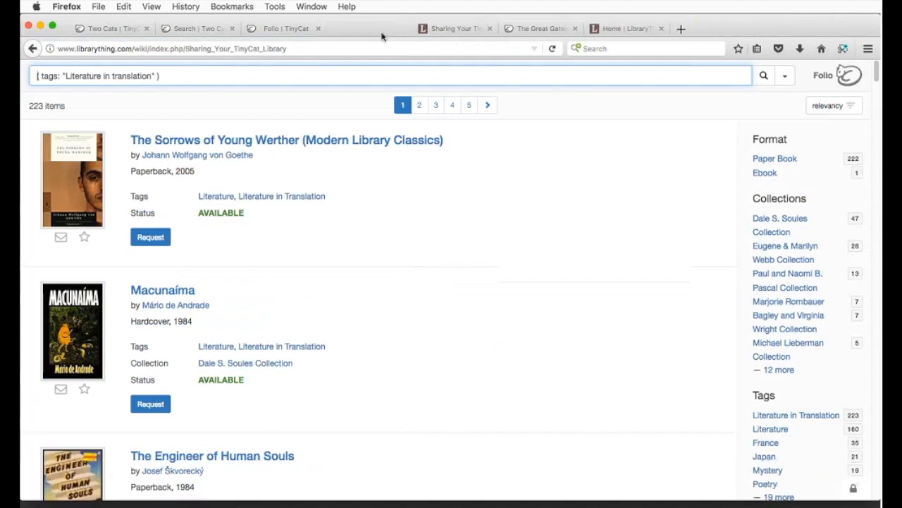
{"action": "left_click", "coordinate": [286, 32]}
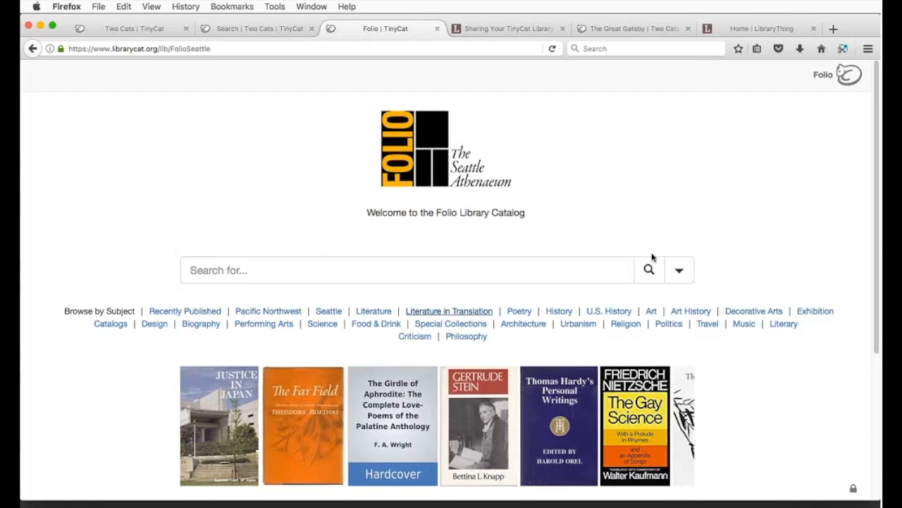
Step: Replace the old mediacode query with 'history' in the Two Cats search, getting 26 results
{"action": "left_click", "coordinate": [279, 32]}
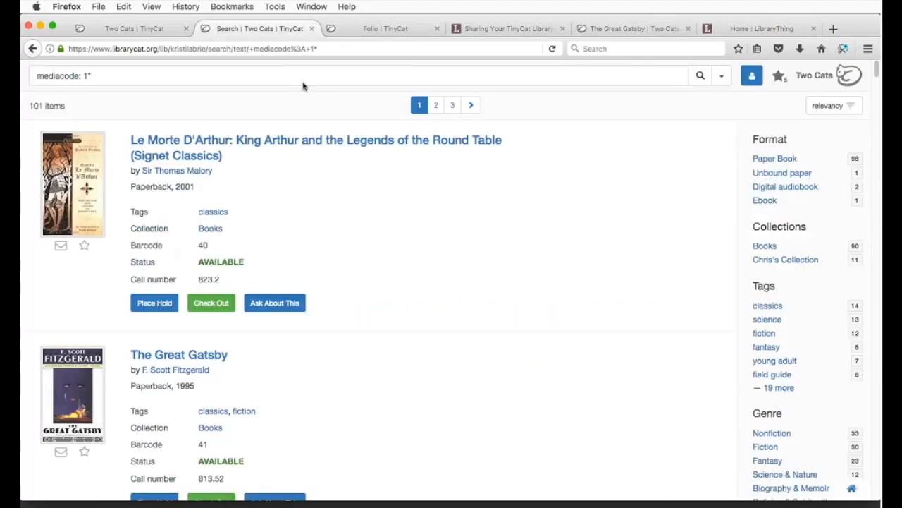
{"action": "left_click", "coordinate": [444, 76]}
{"action": "type", "text": "history"}
{"action": "key", "text": "Return"}
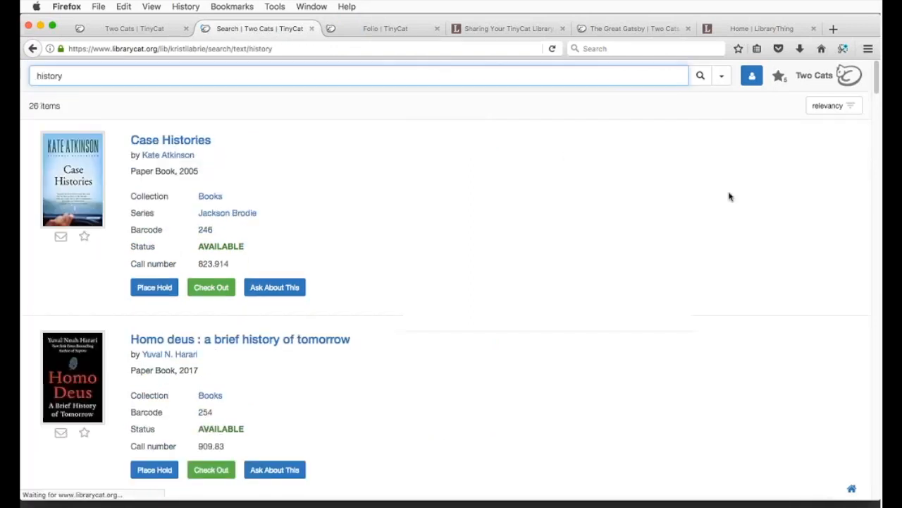
{"action": "scroll", "coordinate": [734, 212], "scroll_direction": "down", "scroll_amount": 3}
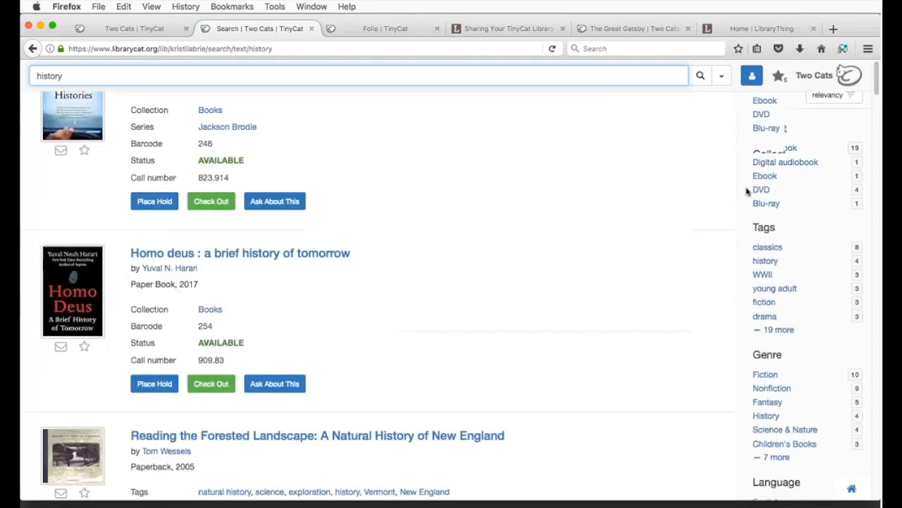